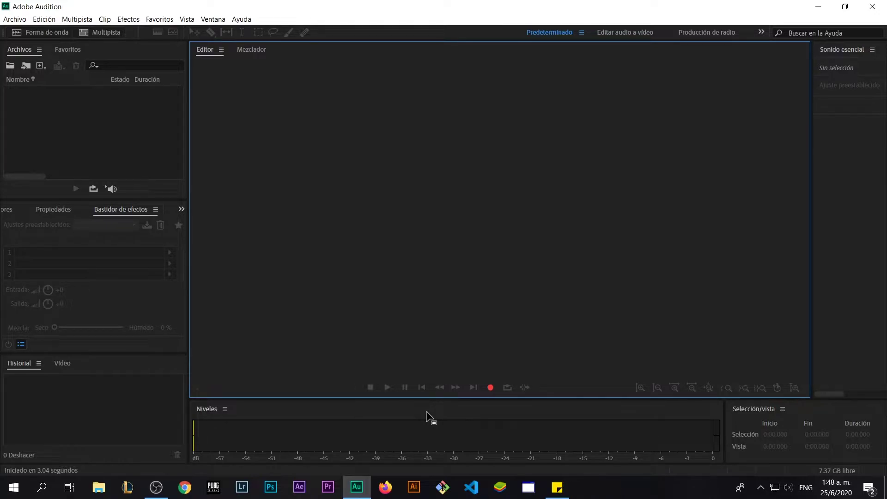
Step: Record a voice clip about 12 seconds long in a new audio file
{"action": "left_click", "coordinate": [557, 487]}
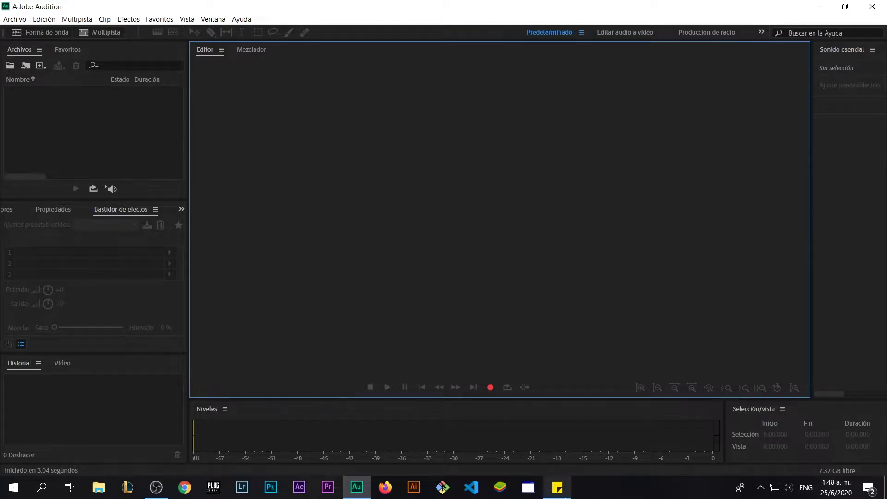
{"action": "left_click", "coordinate": [553, 259]}
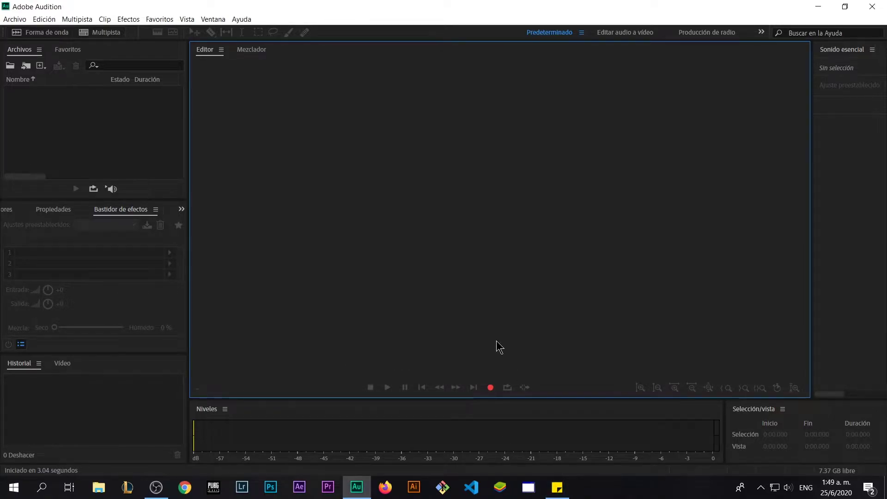
{"action": "left_click", "coordinate": [491, 388]}
{"action": "left_click", "coordinate": [433, 283]}
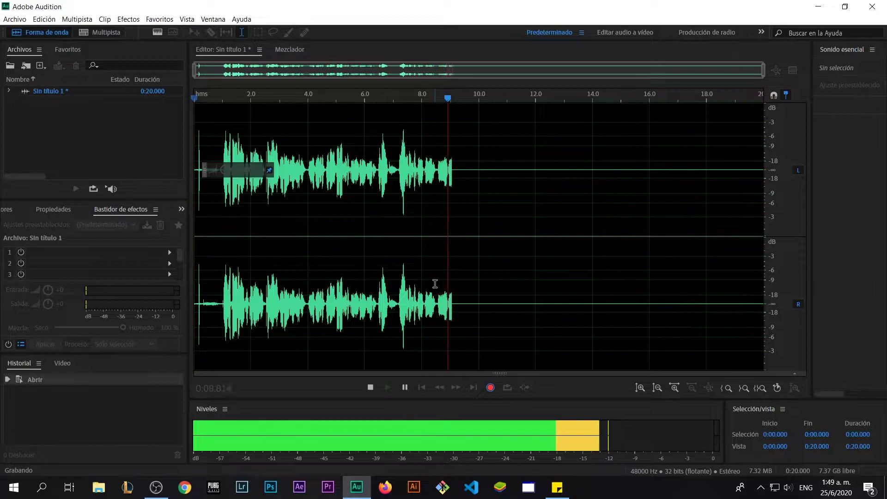
{"action": "key", "text": "space"}
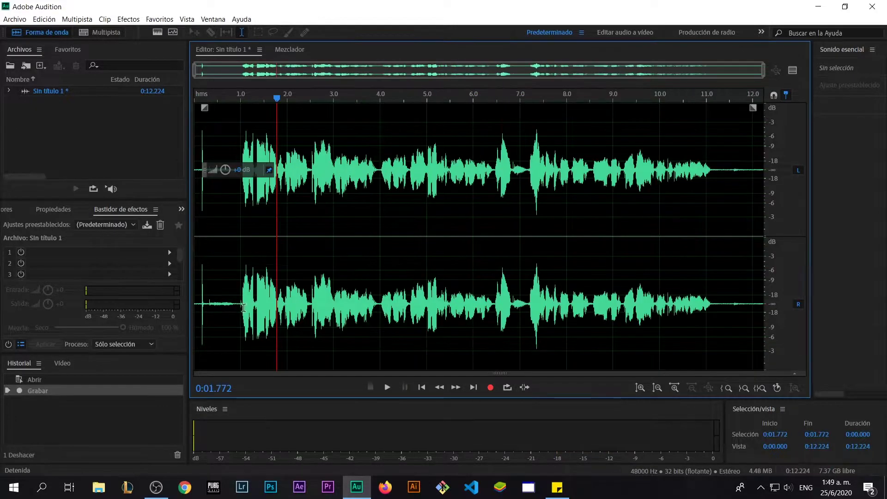
Step: Review the list of voice-processing stages in the sticky note and return to the recorded waveform
{"action": "left_click", "coordinate": [194, 98]}
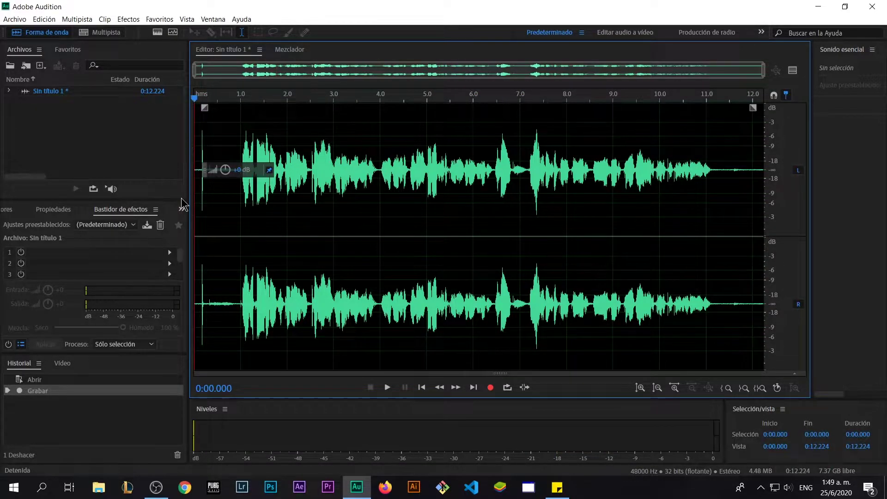
{"action": "left_click", "coordinate": [759, 97]}
{"action": "key", "text": "alt+Tab"}
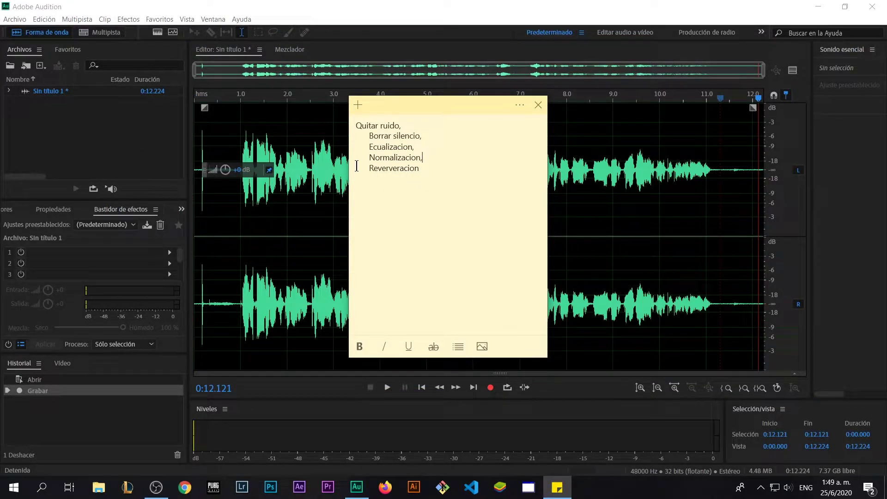
{"action": "key", "text": "alt+Tab"}
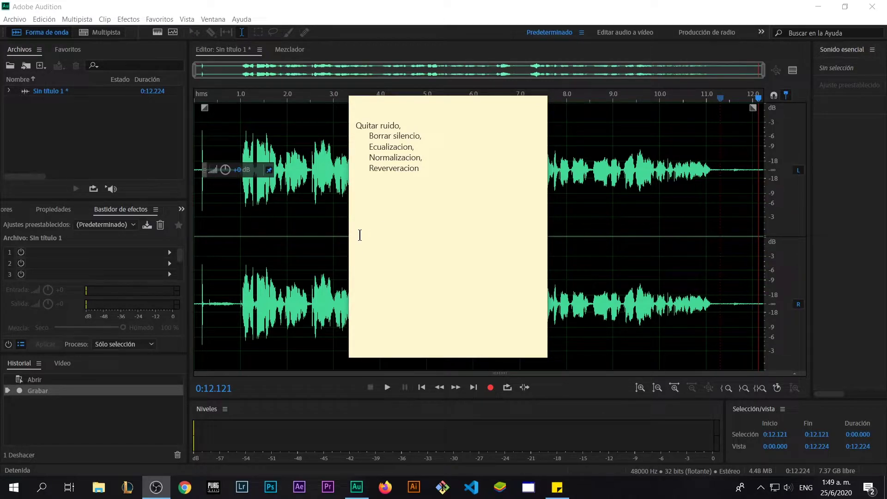
{"action": "left_click", "coordinate": [300, 6]}
Step: Delete the stretch with the noise spike before the voice starts, from about 0.16 to 0.88 s
{"action": "scroll", "coordinate": [233, 214], "scroll_direction": "up", "scroll_amount": 5}
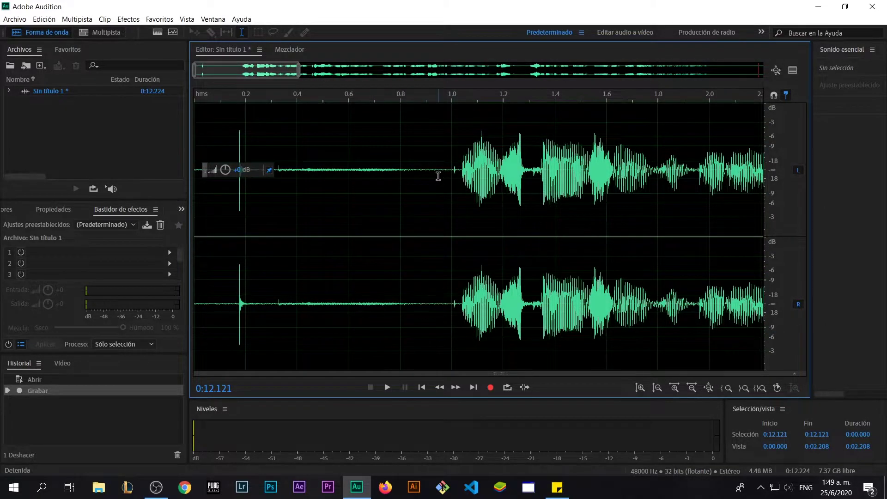
{"action": "scroll", "coordinate": [440, 177], "scroll_direction": "down", "scroll_amount": 3}
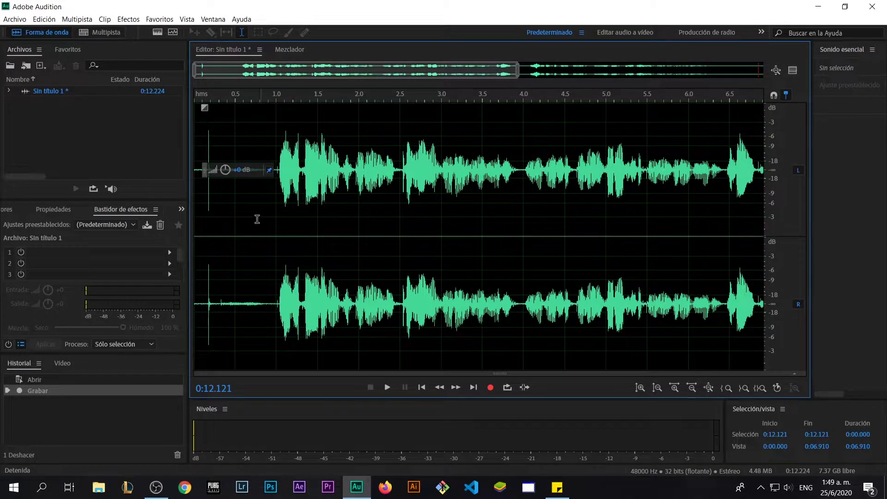
{"action": "scroll", "coordinate": [292, 224], "scroll_direction": "up", "scroll_amount": 3}
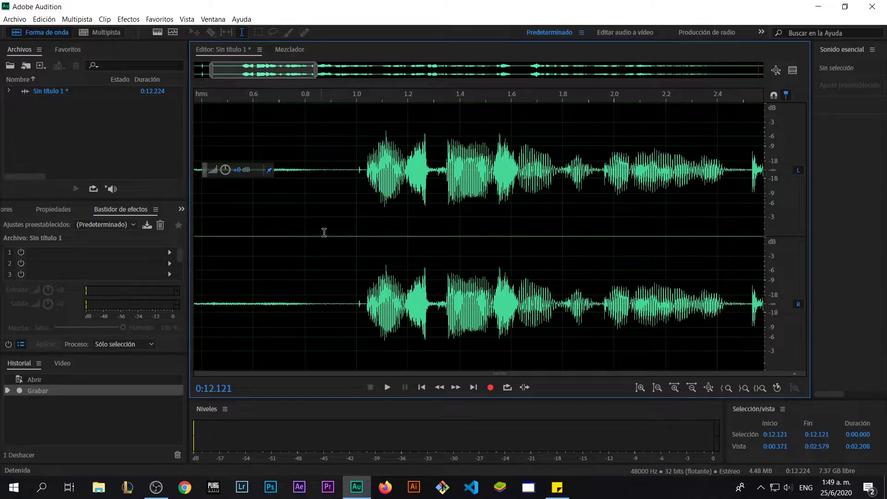
{"action": "left_click", "coordinate": [228, 98]}
{"action": "key", "text": "space"}
{"action": "left_click_drag", "start_coordinate": [420, 170], "coordinate": [230, 176]}
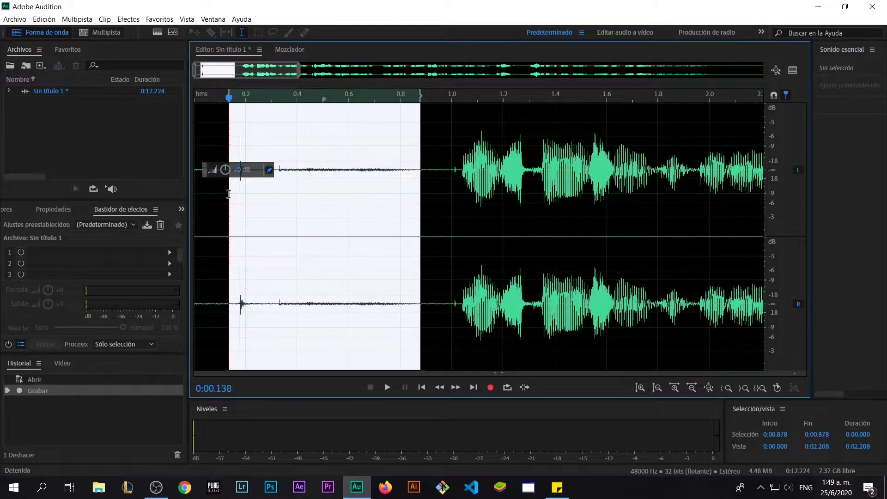
{"action": "key", "text": "Delete"}
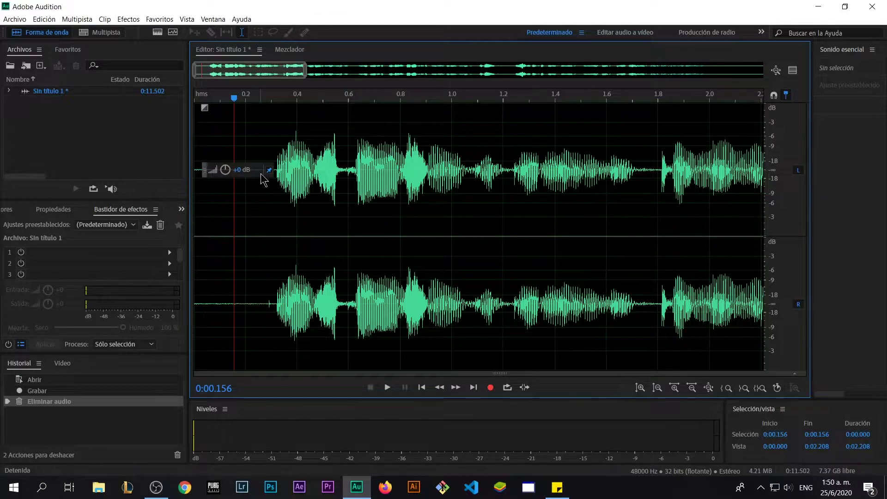
Step: Capture a noise print from the remaining silence at the start of the recording, from 0 to about 0.26 s
{"action": "left_click_drag", "start_coordinate": [261, 274], "coordinate": [194, 274]}
{"action": "left_click", "coordinate": [129, 19]}
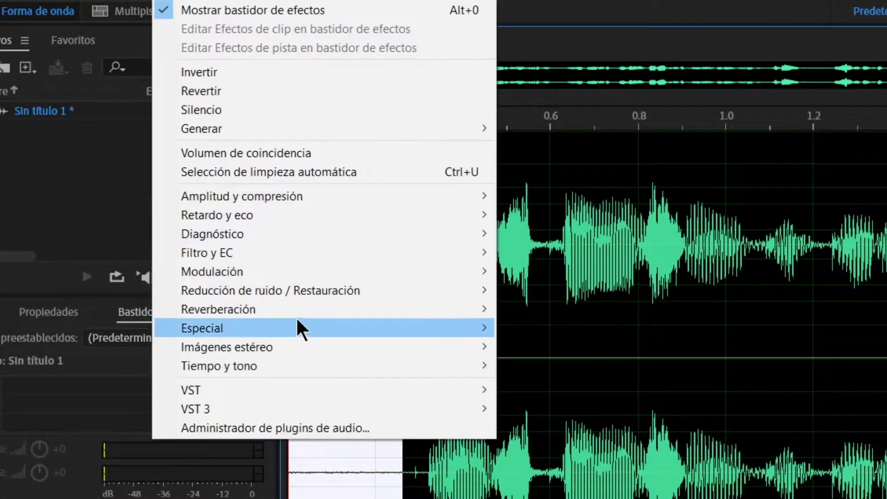
{"action": "mouse_move", "coordinate": [273, 224]}
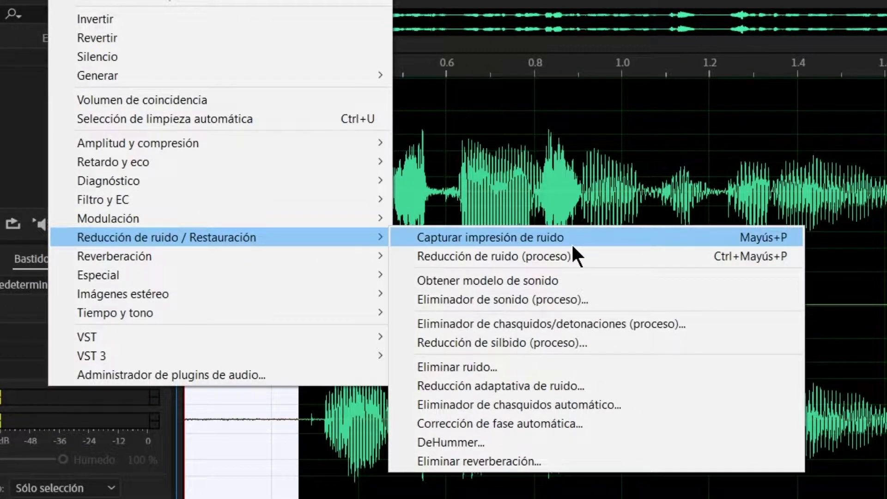
{"action": "left_click", "coordinate": [542, 237]}
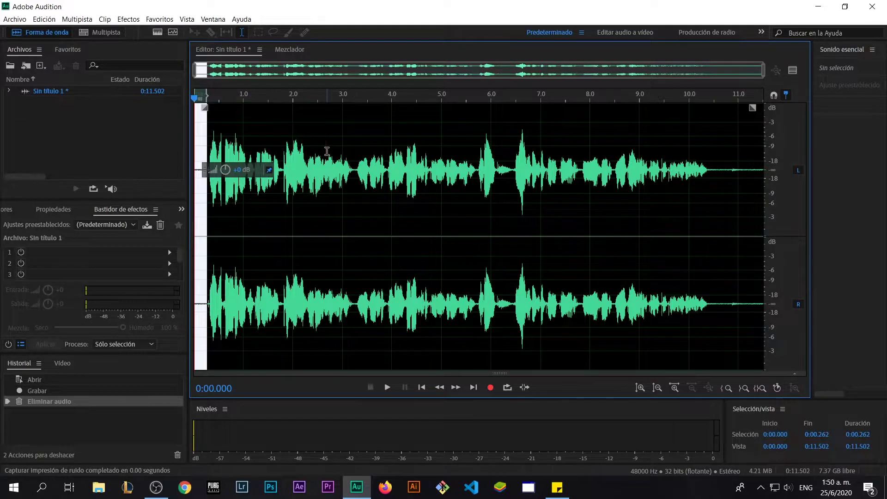
Step: Open the Noise Reduction process for the entire recording and set Reducir en to 4.9 dB
{"action": "double_click", "coordinate": [327, 152]}
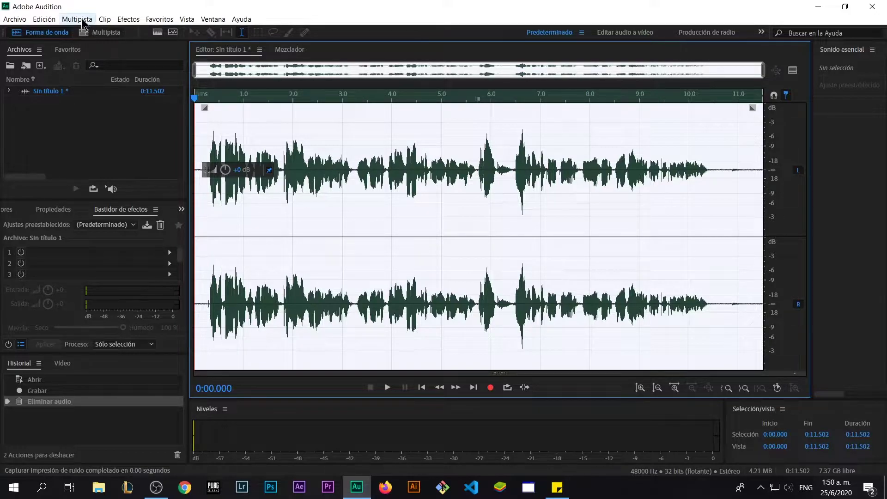
{"action": "left_click", "coordinate": [129, 19]}
{"action": "mouse_move", "coordinate": [240, 203]}
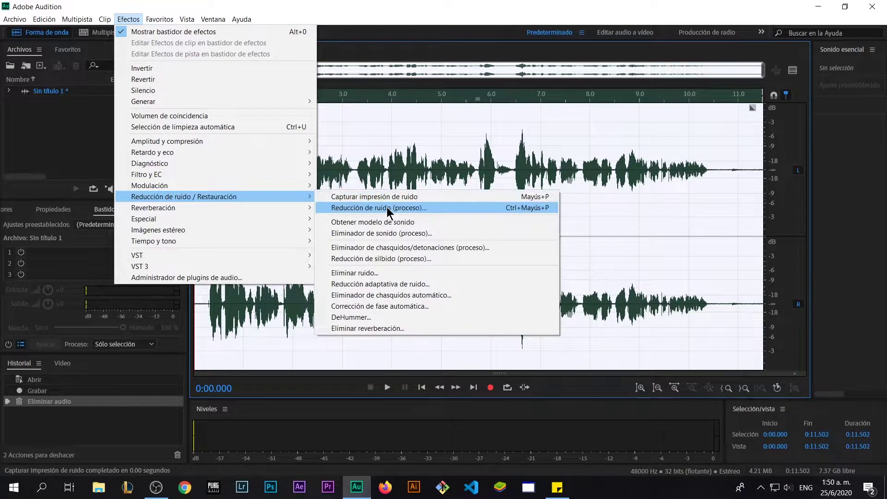
{"action": "left_click", "coordinate": [378, 207]}
{"action": "left_click_drag", "start_coordinate": [628, 102], "coordinate": [390, 61]}
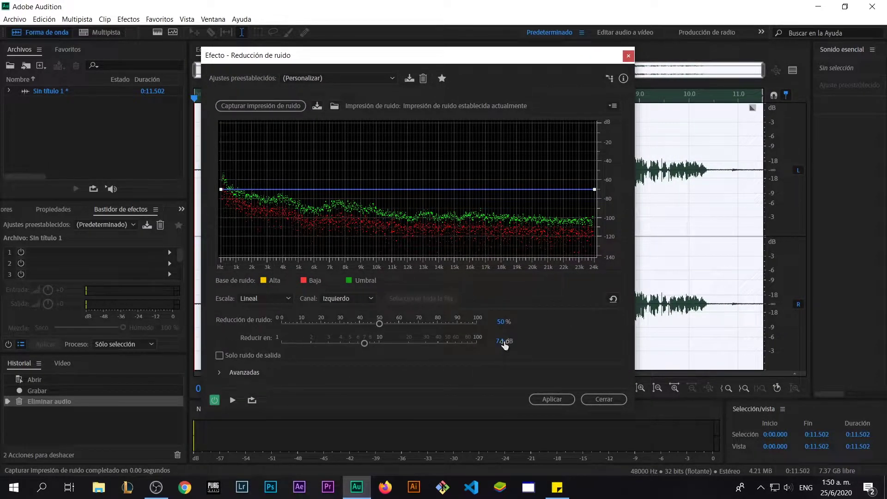
{"action": "left_click_drag", "start_coordinate": [364, 344], "coordinate": [347, 343]}
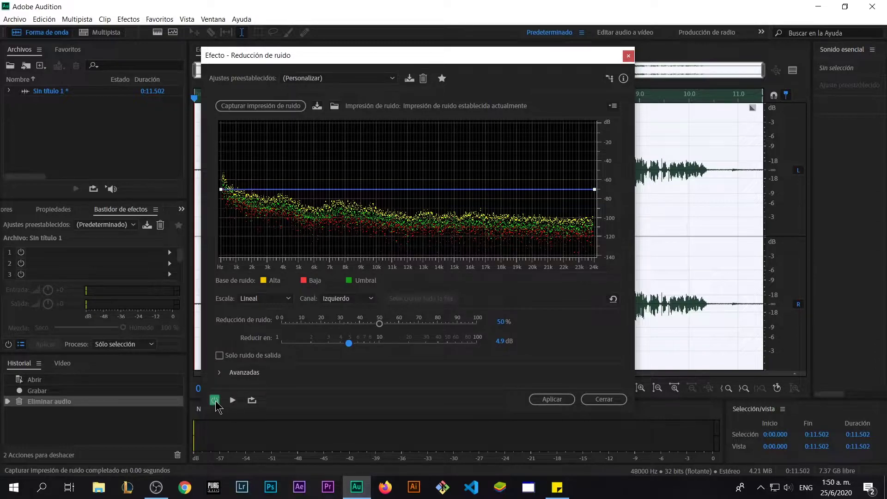
Step: Preview the noise reduction on the beginning of the recording, keeping the waveform's start in view beside the effect dialog
{"action": "left_click", "coordinate": [234, 401]}
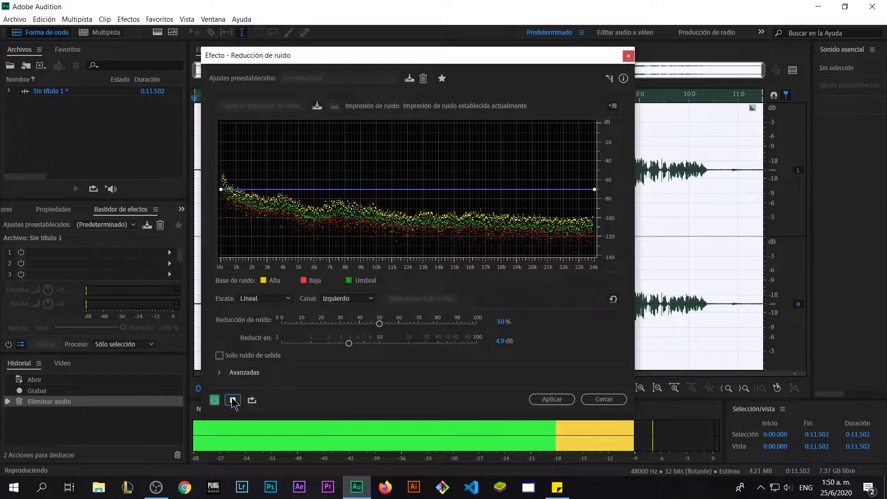
{"action": "left_click", "coordinate": [233, 401]}
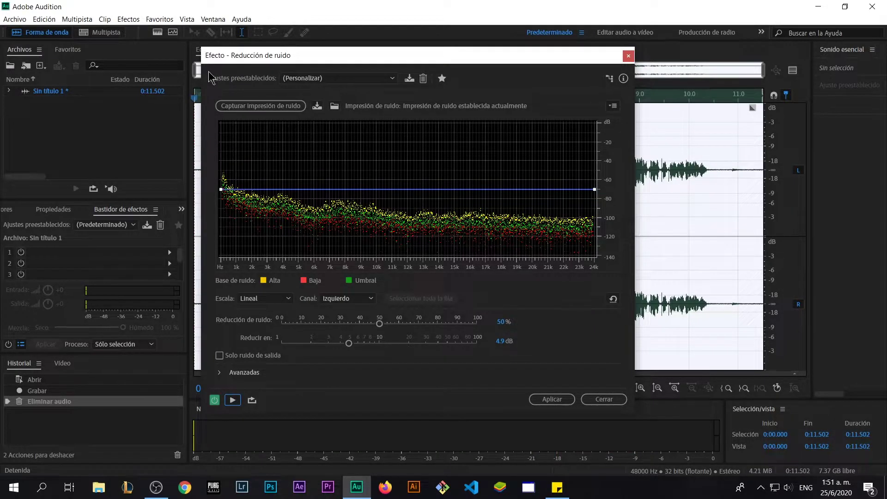
{"action": "left_click_drag", "start_coordinate": [268, 56], "coordinate": [453, 55]}
{"action": "left_click", "coordinate": [212, 99]}
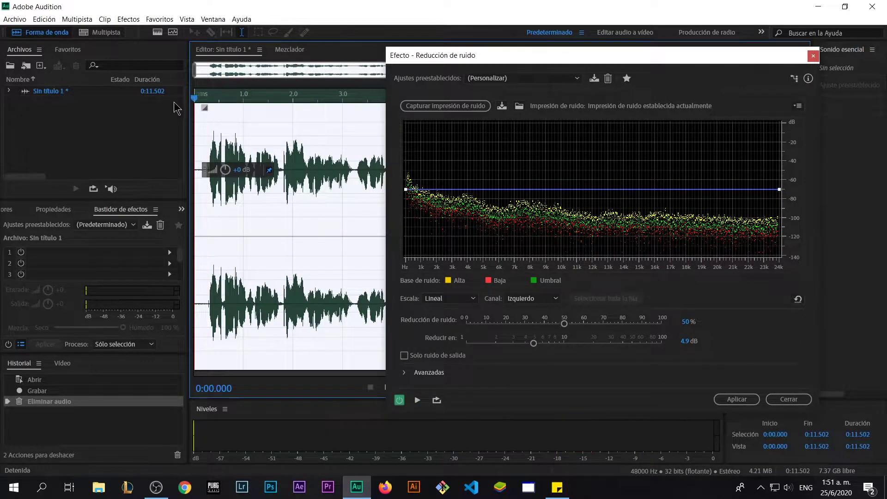
{"action": "left_click", "coordinate": [418, 401]}
{"action": "left_click", "coordinate": [205, 98]}
{"action": "left_click", "coordinate": [198, 99]}
{"action": "left_click", "coordinate": [418, 401]}
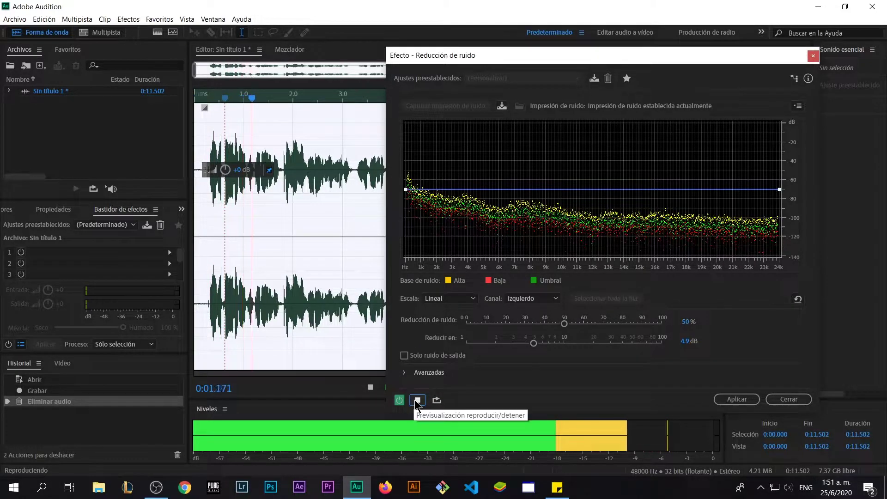
Step: Listen to the recording with the noise reduction bypassed, and apply the effect with it re-enabled
{"action": "left_click", "coordinate": [399, 400]}
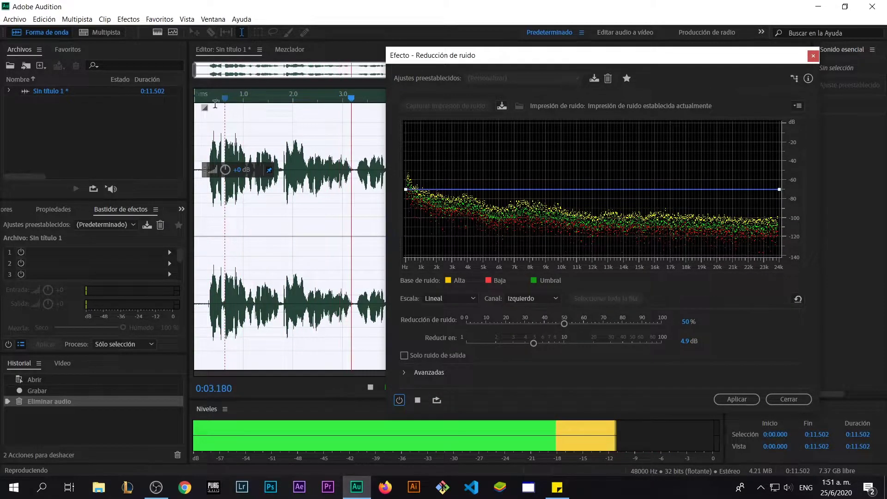
{"action": "left_click", "coordinate": [199, 98]}
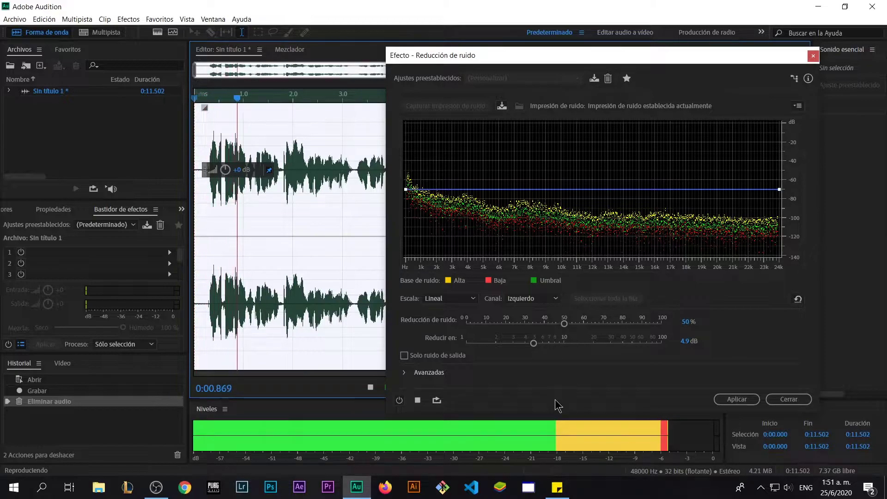
{"action": "left_click", "coordinate": [418, 400]}
{"action": "left_click", "coordinate": [399, 400]}
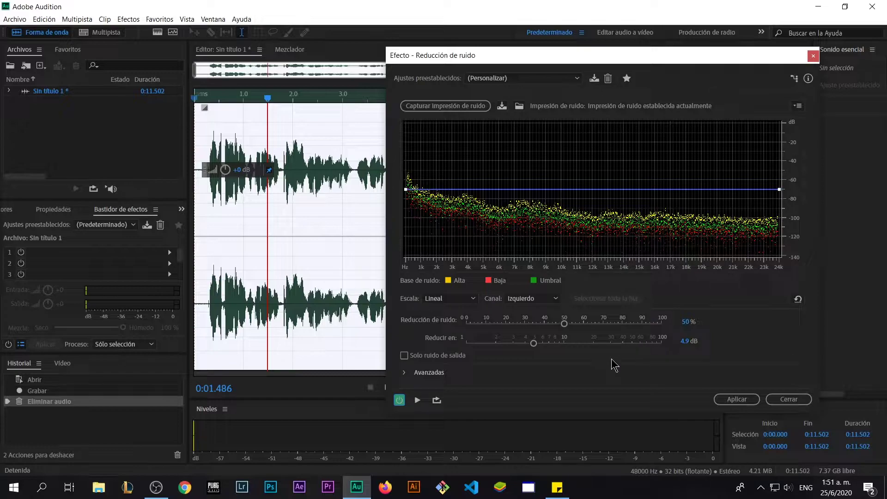
{"action": "left_click", "coordinate": [737, 399]}
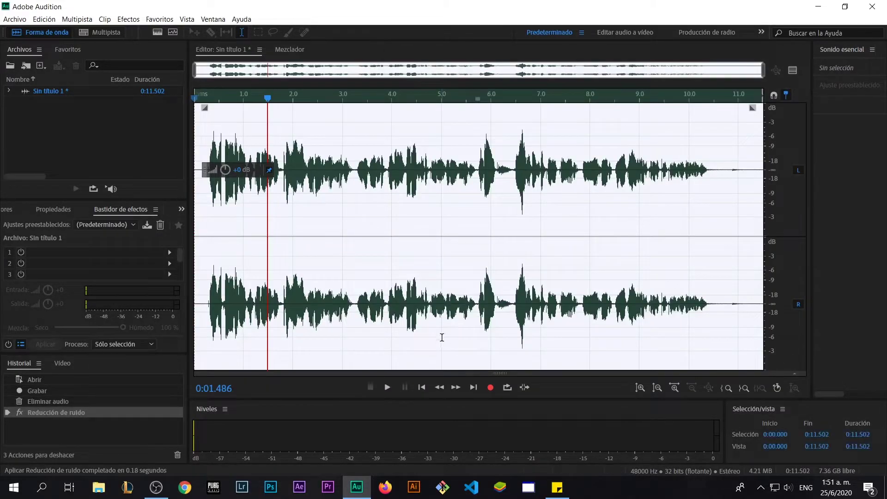
Step: Inspect the quiet section before the voice in the denoised recording and play it back
{"action": "left_click", "coordinate": [211, 194]}
{"action": "scroll", "coordinate": [249, 208], "scroll_direction": "up", "scroll_amount": 6}
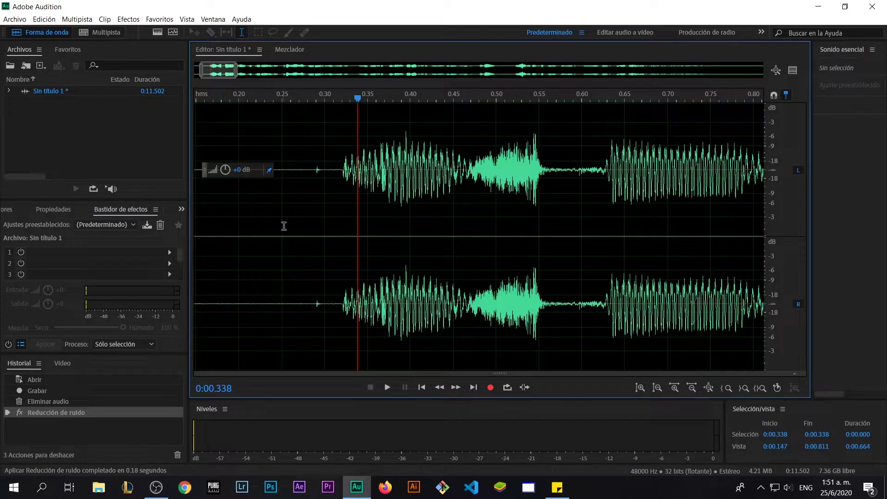
{"action": "mouse_move", "coordinate": [383, 189]}
{"action": "left_mouse_down"}
{"action": "mouse_move", "coordinate": [213, 190]}
{"action": "mouse_move", "coordinate": [384, 189]}
{"action": "left_mouse_up"}
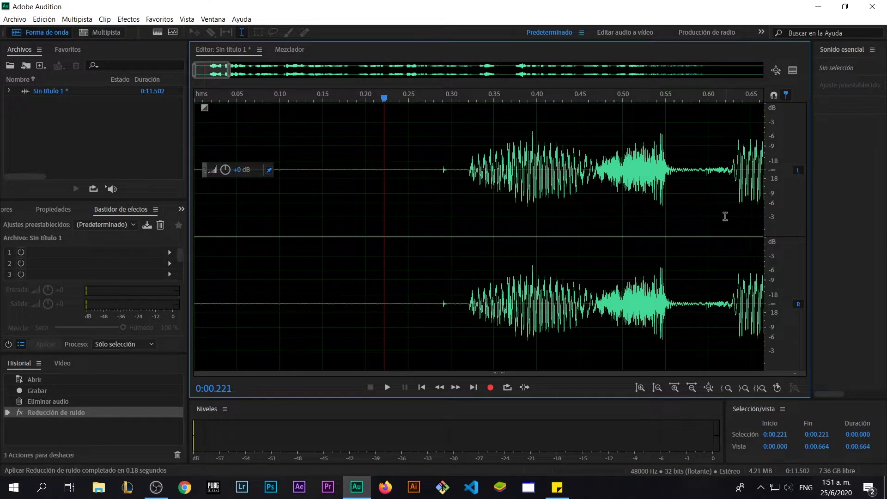
{"action": "scroll", "coordinate": [381, 217], "scroll_direction": "right", "scroll_amount": 3}
{"action": "left_click", "coordinate": [210, 98]}
{"action": "key", "text": "space"}
{"action": "key", "text": "space"}
{"action": "scroll", "coordinate": [409, 227], "scroll_direction": "down", "scroll_amount": 6}
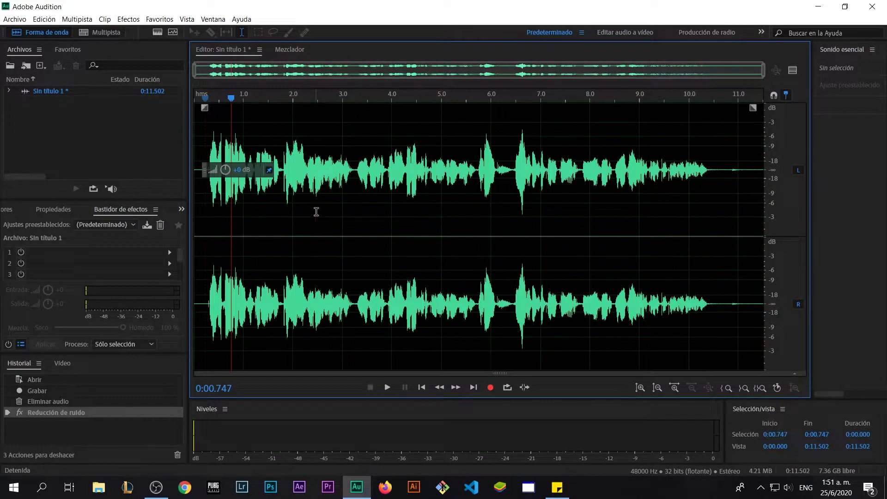
Step: Select the entire recording and enlarge the effects rack to show more effect slots
{"action": "key", "text": "ctrl+a"}
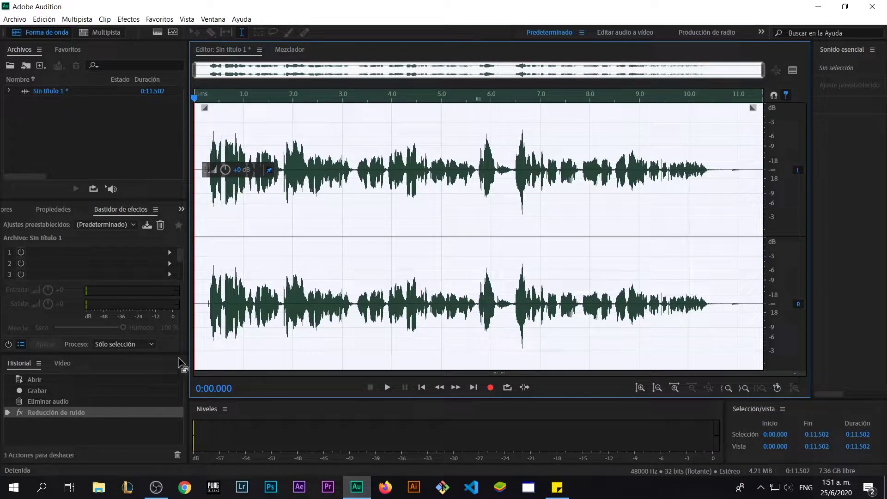
{"action": "left_click_drag", "start_coordinate": [178, 355], "coordinate": [175, 396]}
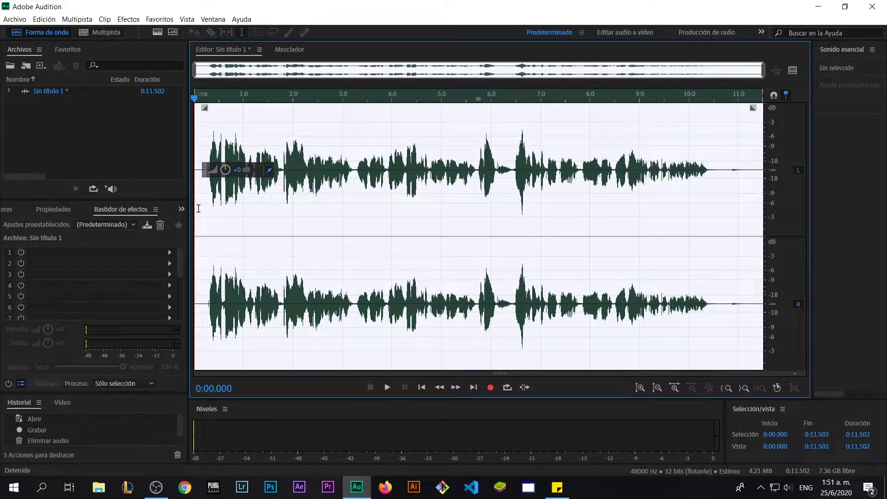
Step: Look through the waveform for silent gaps between phrases and place the playhead at about 4.7 s
{"action": "scroll", "coordinate": [258, 208], "scroll_direction": "up", "scroll_amount": 5}
{"action": "scroll", "coordinate": [284, 218], "scroll_direction": "down", "scroll_amount": 3}
{"action": "left_click", "coordinate": [317, 223]}
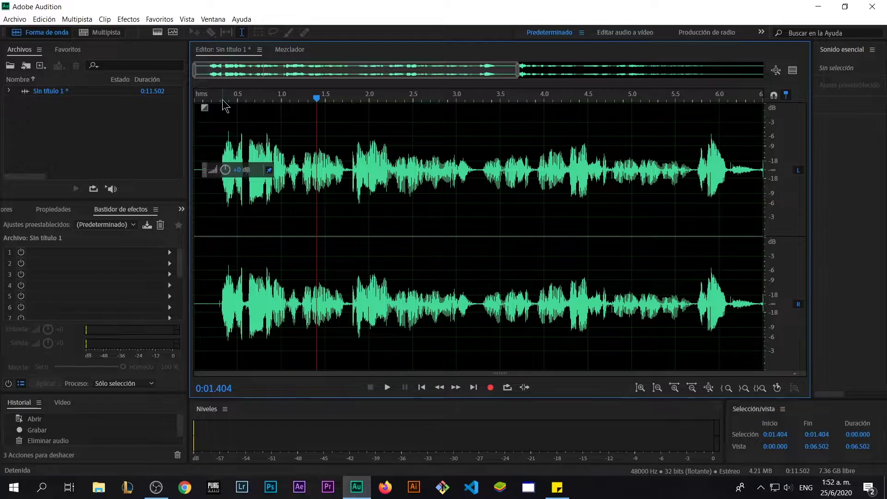
{"action": "scroll", "coordinate": [530, 115], "scroll_direction": "right", "scroll_amount": 5}
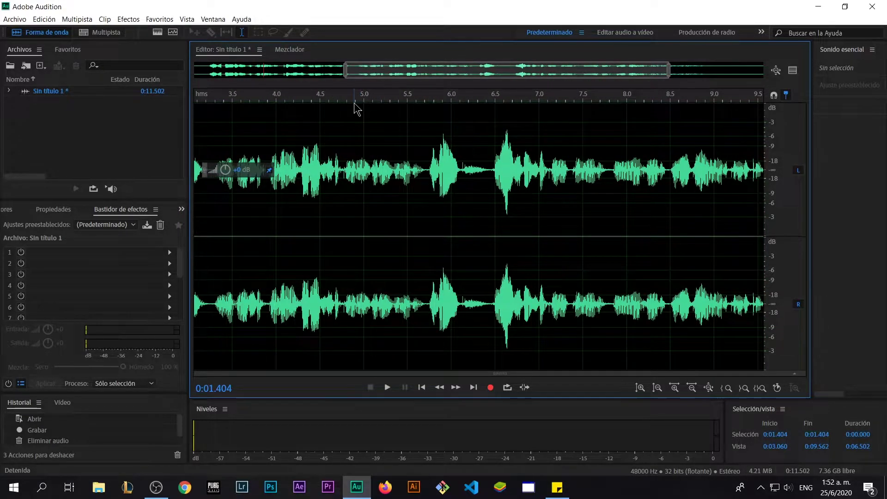
{"action": "left_click", "coordinate": [337, 98]}
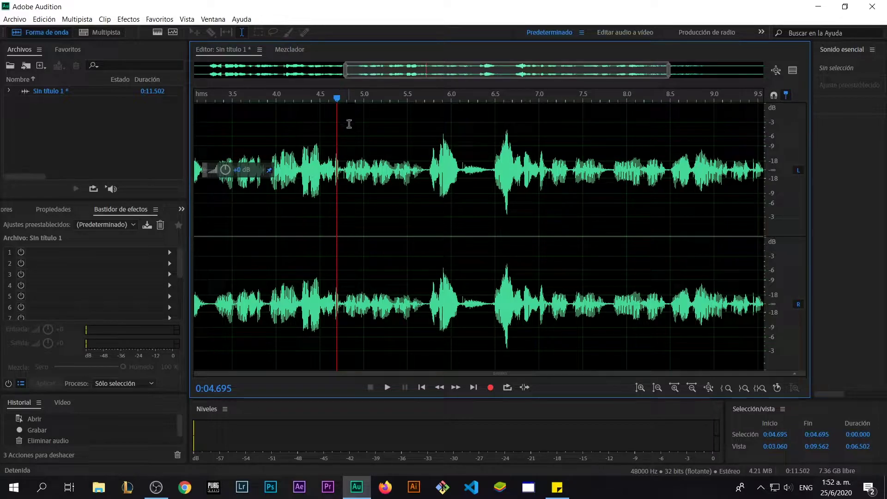
Step: Play back the stretch between about 4.7 s and 6.7 s repeatedly to locate the unwanted gap in the voice
{"action": "key", "text": "space"}
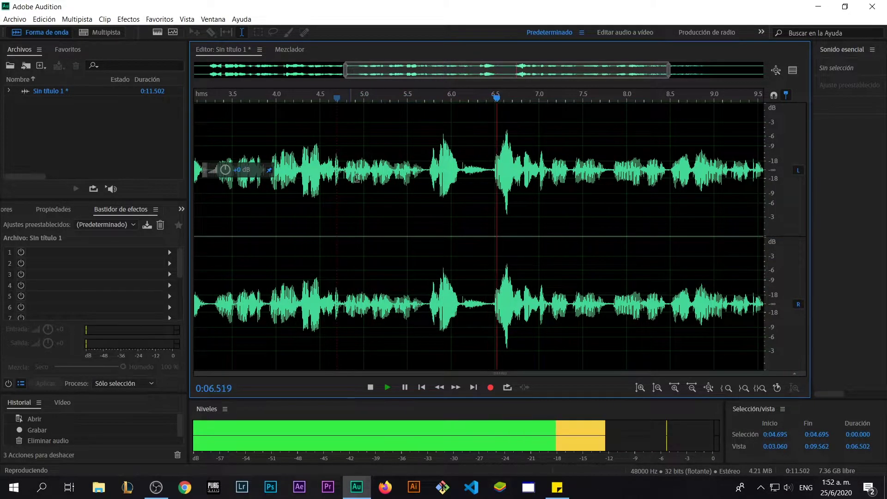
{"action": "key", "text": "space"}
{"action": "scroll", "coordinate": [519, 206], "scroll_direction": "up", "scroll_amount": 3}
{"action": "scroll", "coordinate": [445, 212], "scroll_direction": "down", "scroll_amount": 3}
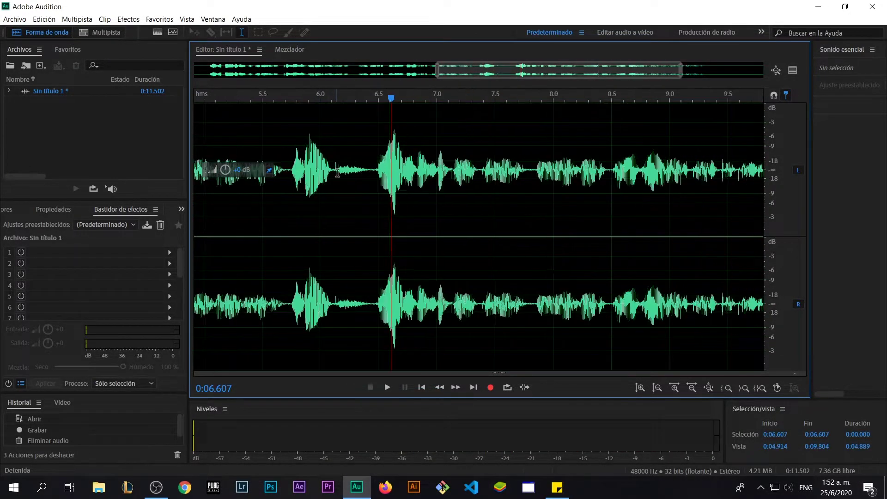
{"action": "scroll", "coordinate": [338, 172], "scroll_direction": "down", "scroll_amount": 2}
{"action": "left_click", "coordinate": [351, 103]}
{"action": "key", "text": "space"}
{"action": "key", "text": "space"}
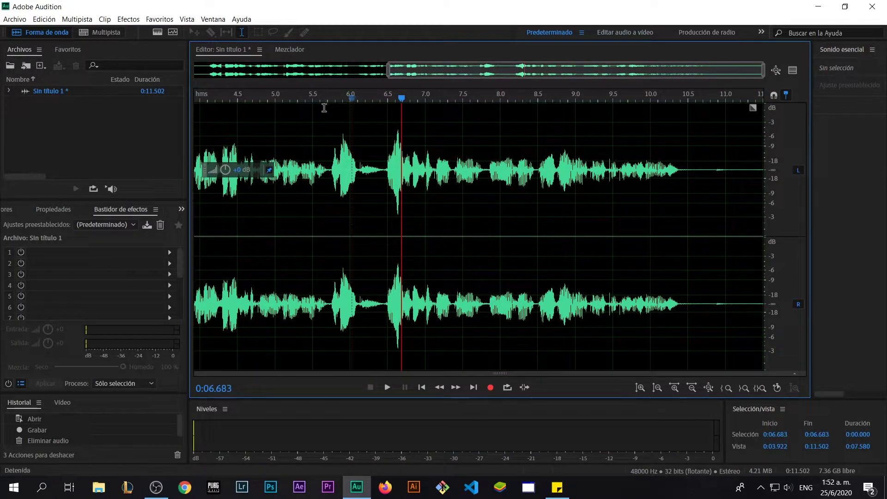
{"action": "left_click", "coordinate": [312, 104]}
{"action": "key", "text": "space"}
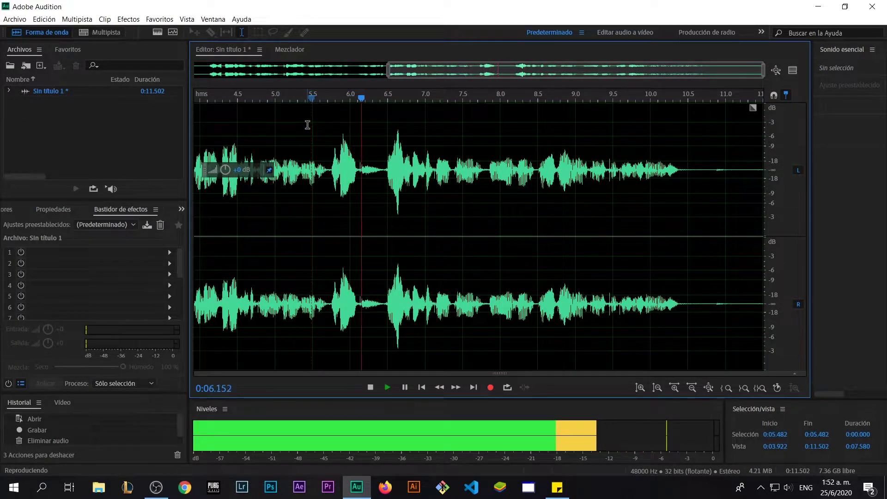
{"action": "key", "text": "space"}
Step: Delete the faint section of about 0.3 s that starts at about 6.1 s, between the two loud peaks
{"action": "scroll", "coordinate": [347, 178], "scroll_direction": "up", "scroll_amount": 4}
{"action": "left_click_drag", "start_coordinate": [344, 180], "coordinate": [466, 181]}
{"action": "key", "text": "Delete"}
{"action": "scroll", "coordinate": [446, 229], "scroll_direction": "down", "scroll_amount": 3}
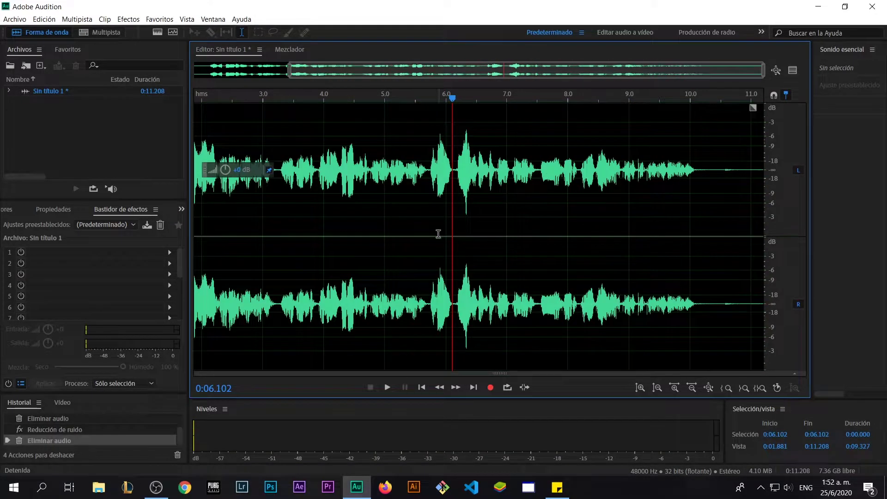
Step: Select the audio from about 6.9 s to 8.1 s and play the recording from about 4.1 s to check the cut
{"action": "left_click_drag", "start_coordinate": [500, 183], "coordinate": [573, 184]}
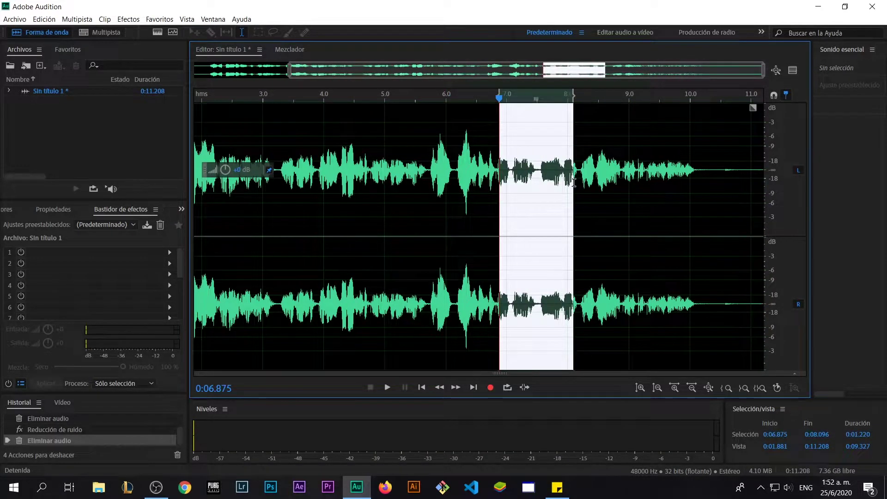
{"action": "left_click", "coordinate": [413, 99]}
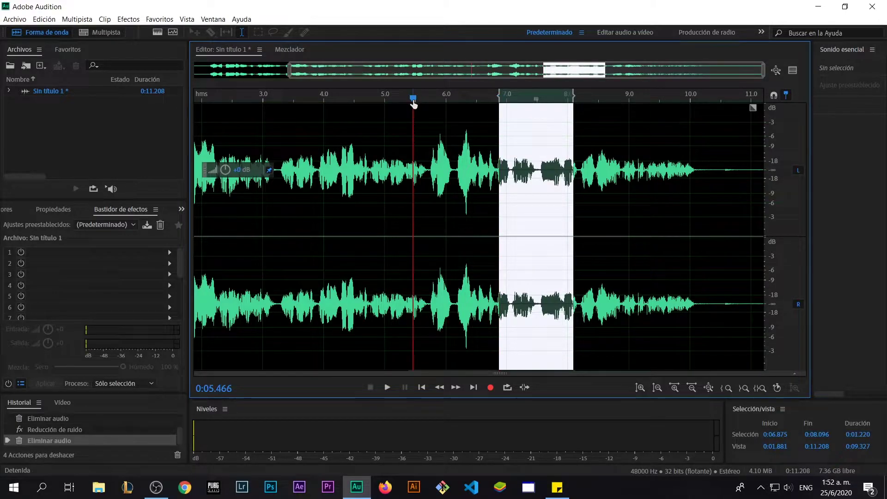
{"action": "left_click", "coordinate": [384, 98]}
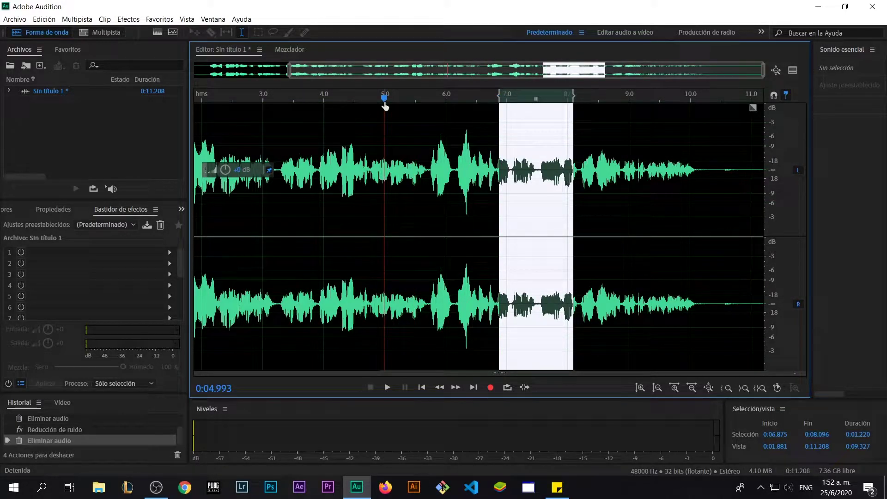
{"action": "key", "text": "space"}
{"action": "left_click", "coordinate": [332, 99]}
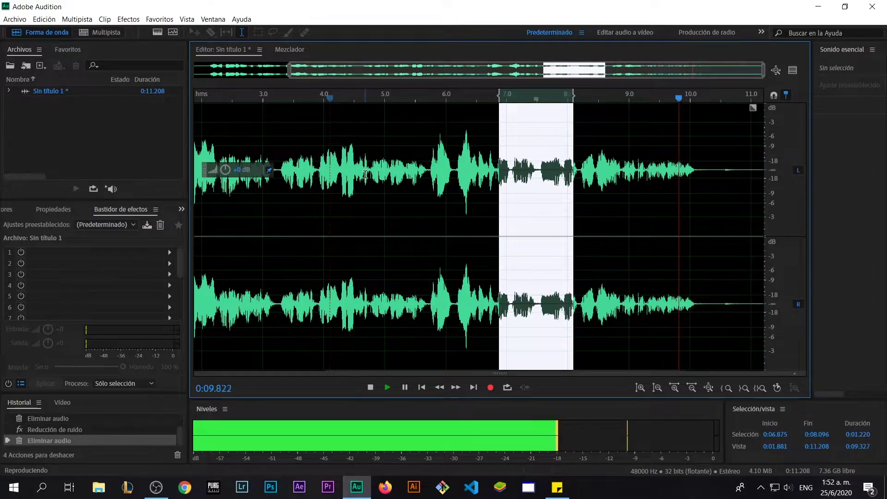
{"action": "key", "text": "space"}
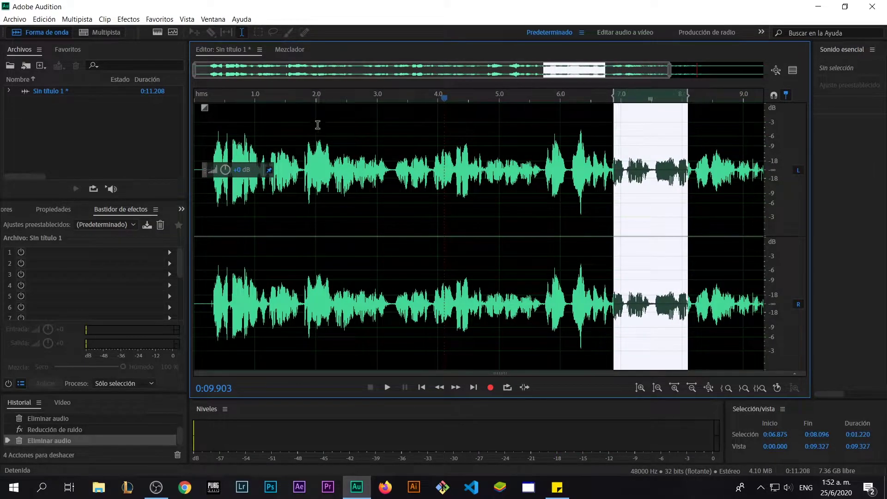
Step: Delete the silent gap from about 3.19 s to 3.28 s in the waveform
{"action": "scroll", "coordinate": [390, 175], "scroll_direction": "up", "scroll_amount": 4}
{"action": "left_click_drag", "start_coordinate": [384, 168], "coordinate": [407, 167]}
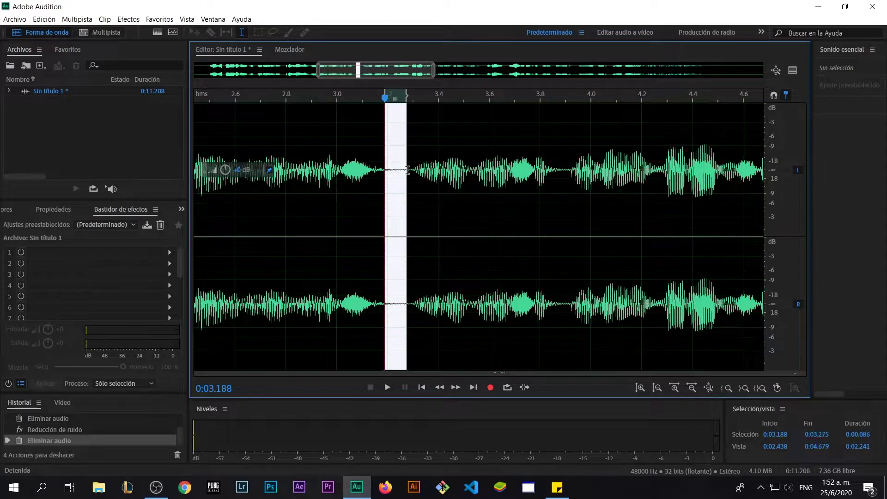
{"action": "key", "text": "Delete"}
Step: Play back the recording from about 2.5 s and again from about 1.8 s to check the trimmed pause
{"action": "left_click", "coordinate": [209, 104]}
{"action": "key", "text": "space"}
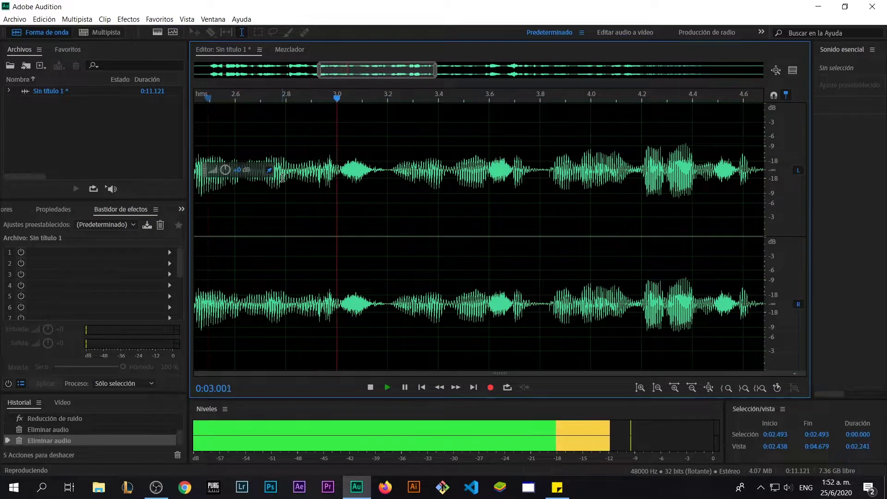
{"action": "scroll", "coordinate": [346, 166], "scroll_direction": "down", "scroll_amount": 3}
{"action": "left_click", "coordinate": [291, 123]}
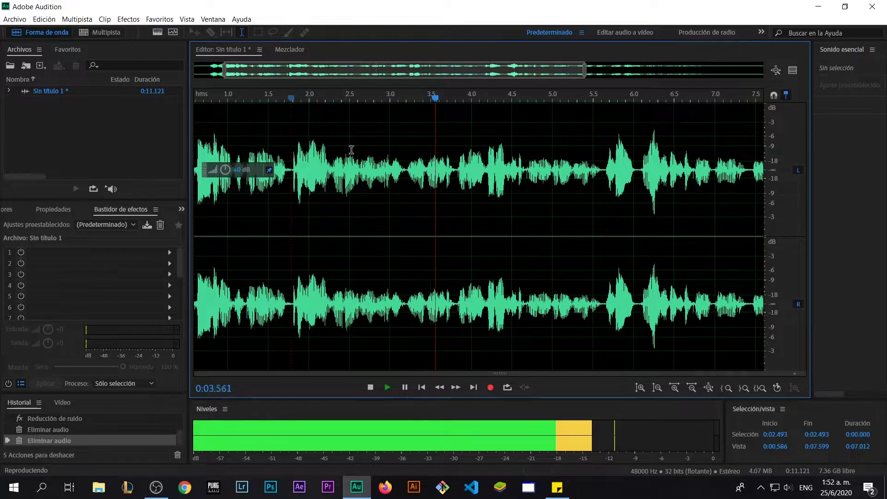
{"action": "key", "text": "space"}
{"action": "scroll", "coordinate": [400, 214], "scroll_direction": "down", "scroll_amount": 2}
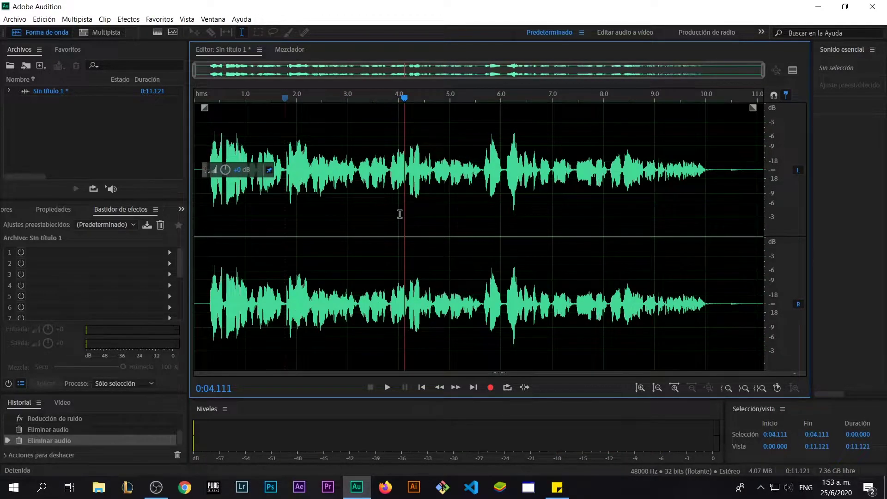
Step: Switch to the sticky note and review the checklist of voice editing stages
{"action": "left_click", "coordinate": [558, 487]}
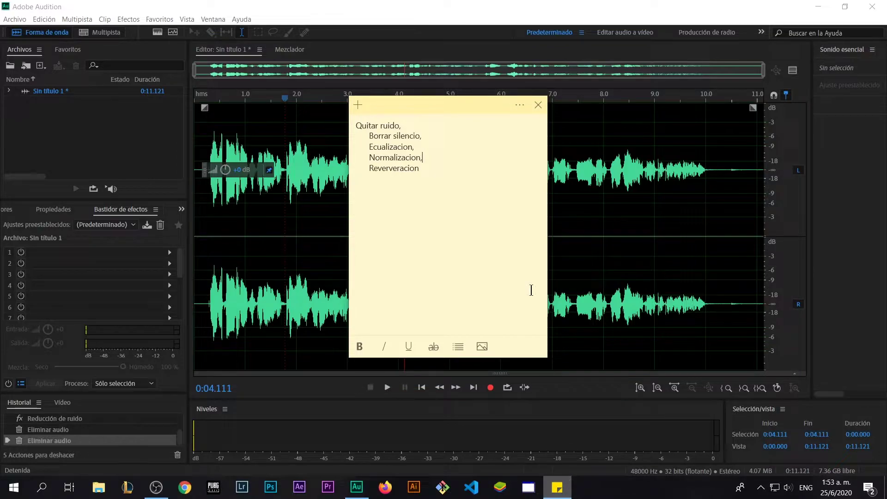
{"action": "left_click", "coordinate": [425, 123]}
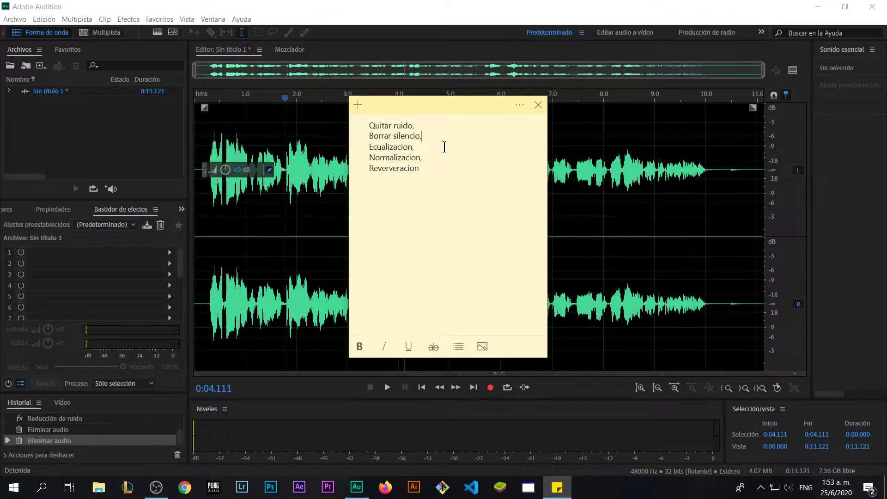
Step: Select the entire recording in Adobe Audition and open the 20-band graphic equalizer effect for it
{"action": "double_click", "coordinate": [575, 167]}
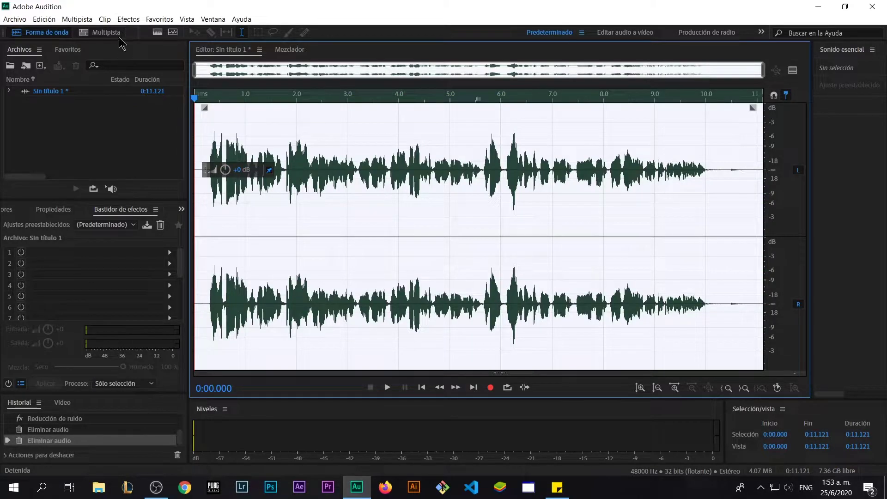
{"action": "left_click", "coordinate": [129, 19]}
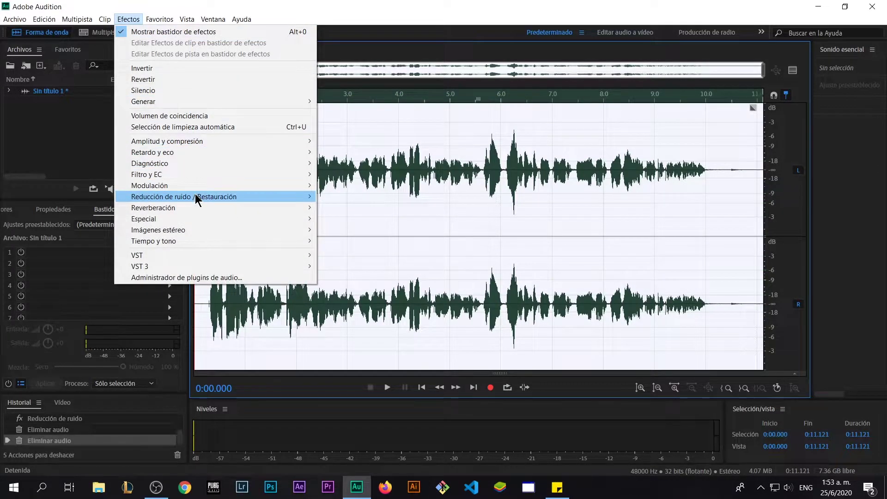
{"action": "mouse_move", "coordinate": [247, 178]}
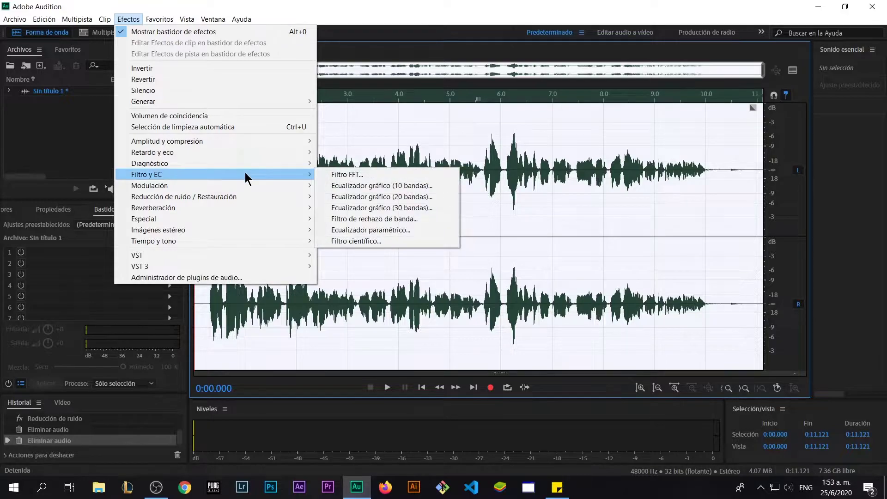
{"action": "left_click", "coordinate": [392, 199]}
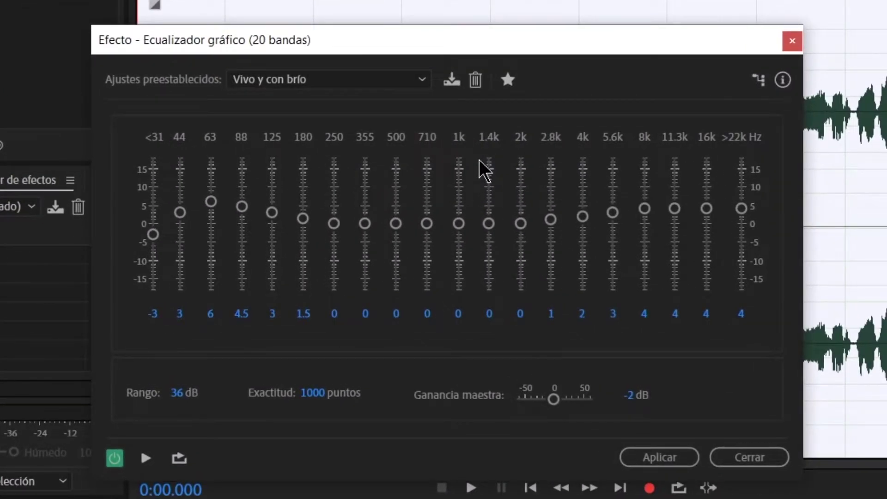
Step: Keep the Vivo y con brío equalizer preset and preview the recording with the effect bypassed and re-enabled
{"action": "left_click", "coordinate": [348, 82]}
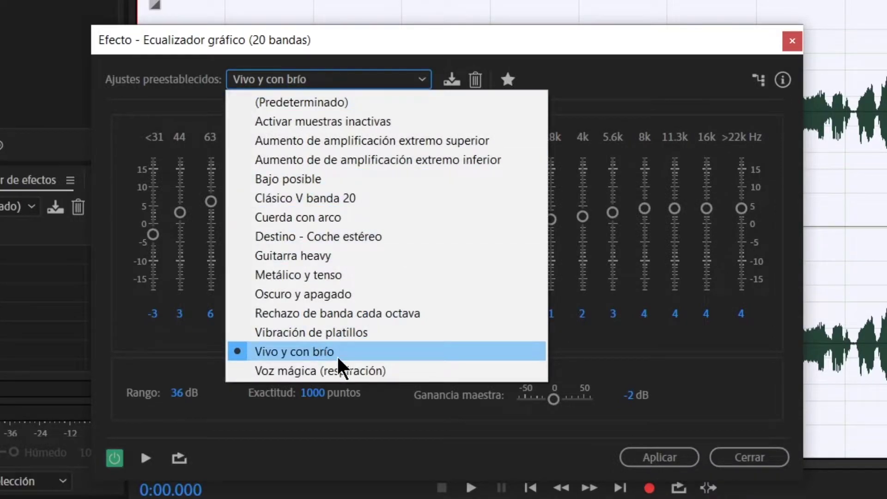
{"action": "left_click", "coordinate": [591, 95]}
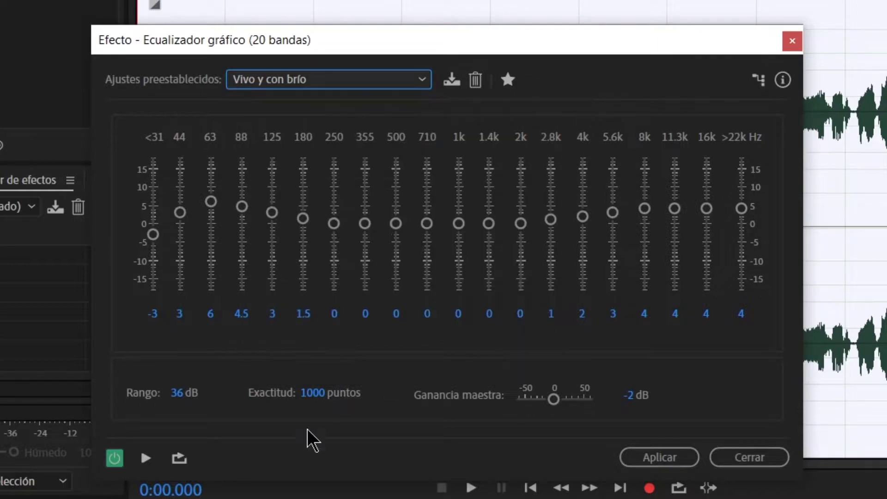
{"action": "left_click", "coordinate": [115, 458]}
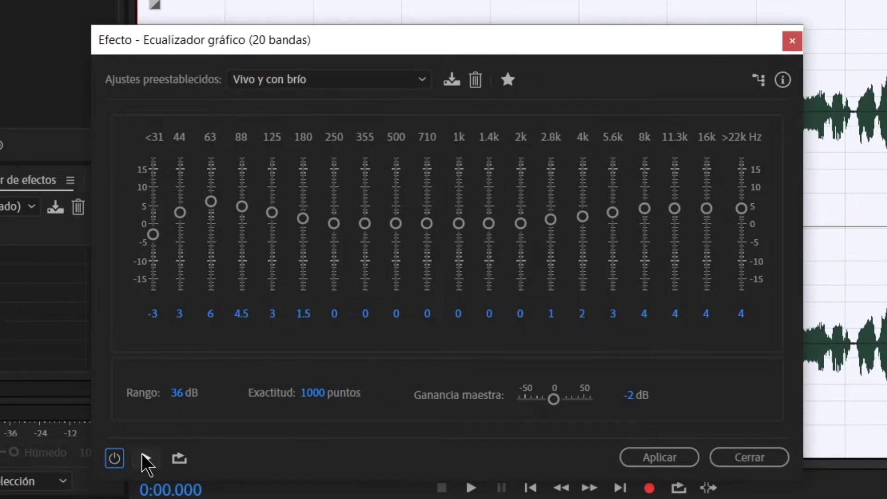
{"action": "left_click", "coordinate": [144, 457]}
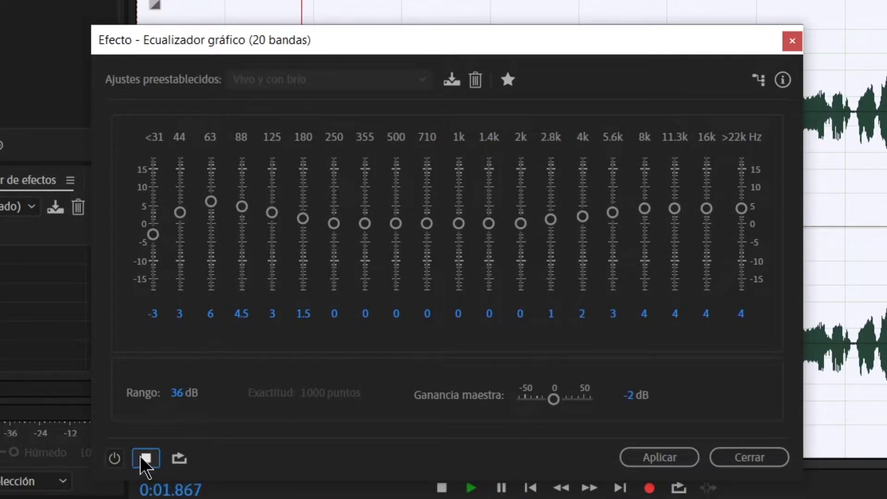
{"action": "left_click", "coordinate": [146, 457]}
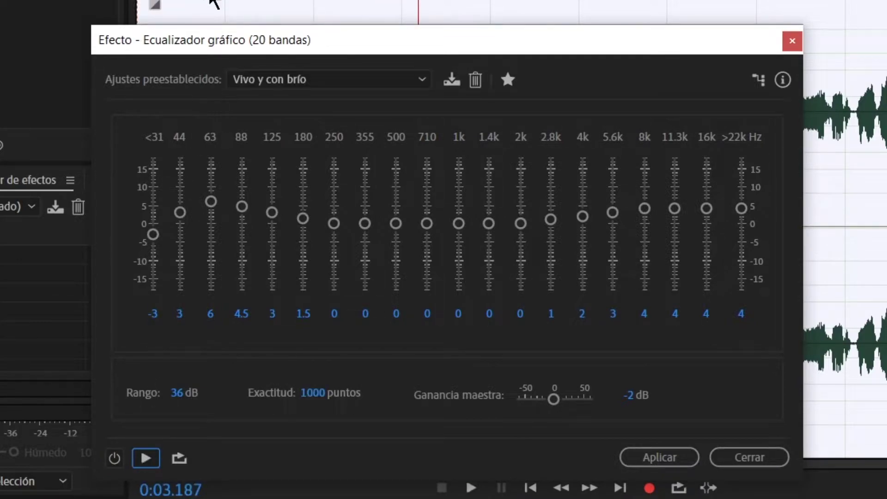
{"action": "left_click", "coordinate": [114, 458]}
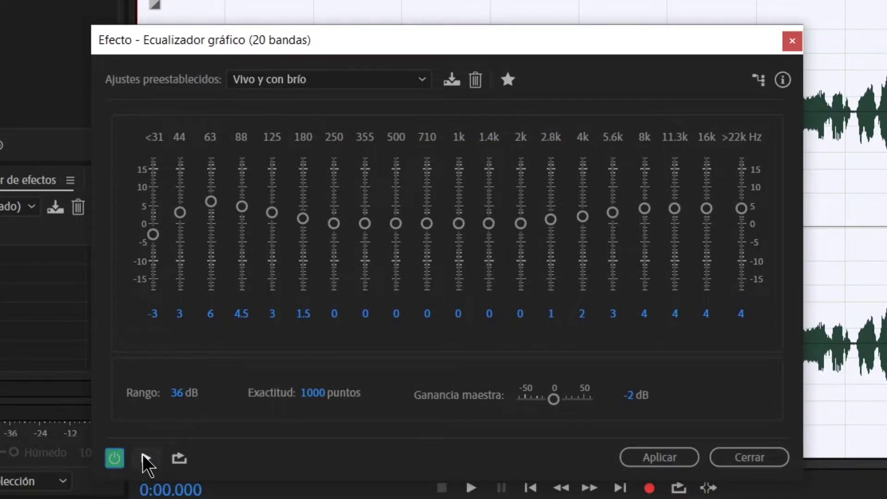
{"action": "left_click", "coordinate": [144, 457]}
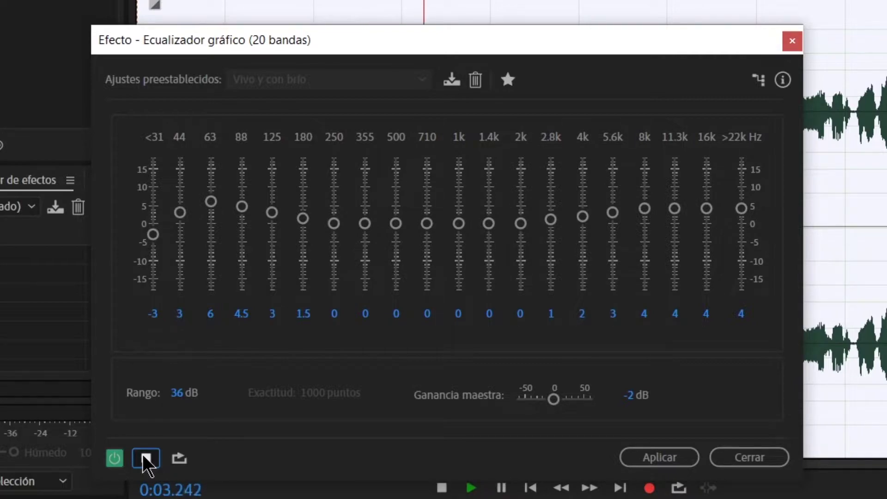
{"action": "left_click", "coordinate": [144, 458]}
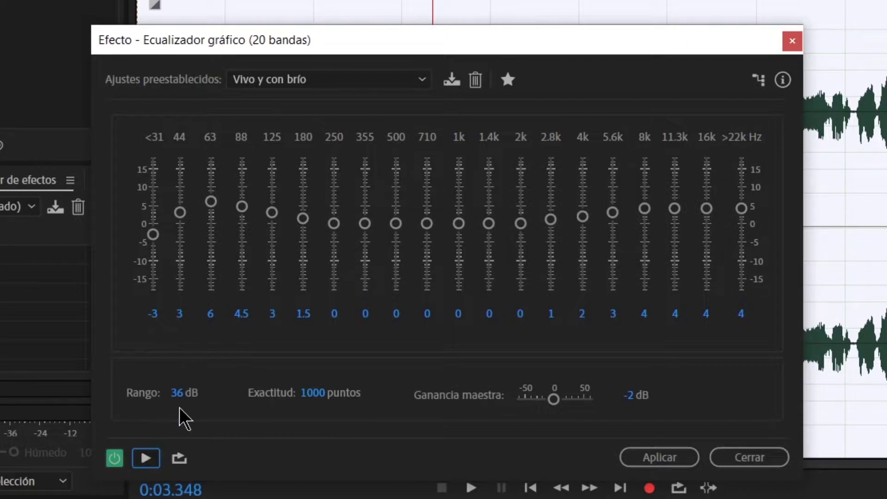
Step: Try the Voz mágica (respiración) equalizer preset and preview the recording with it
{"action": "left_click", "coordinate": [308, 79]}
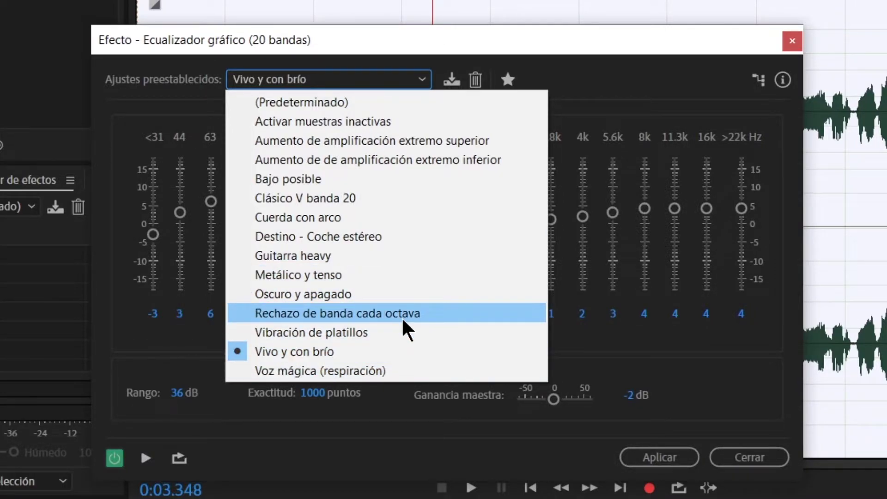
{"action": "left_click", "coordinate": [273, 373]}
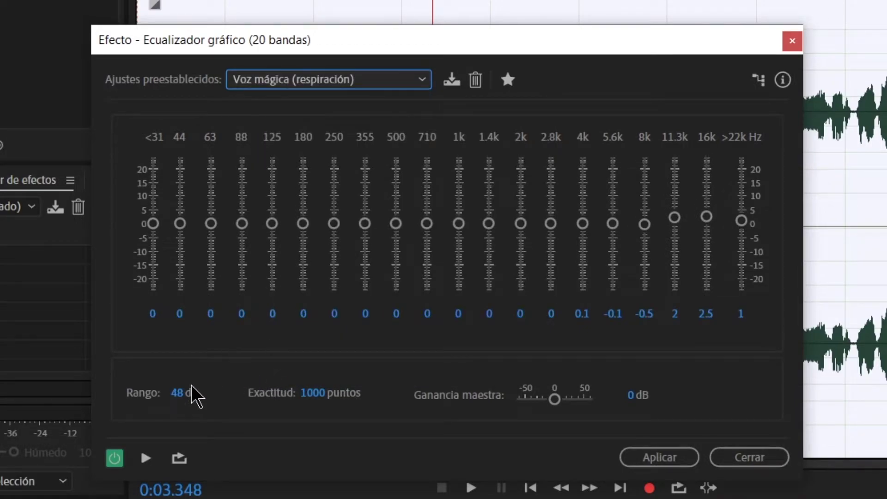
{"action": "left_click", "coordinate": [145, 458]}
{"action": "left_click", "coordinate": [146, 458]}
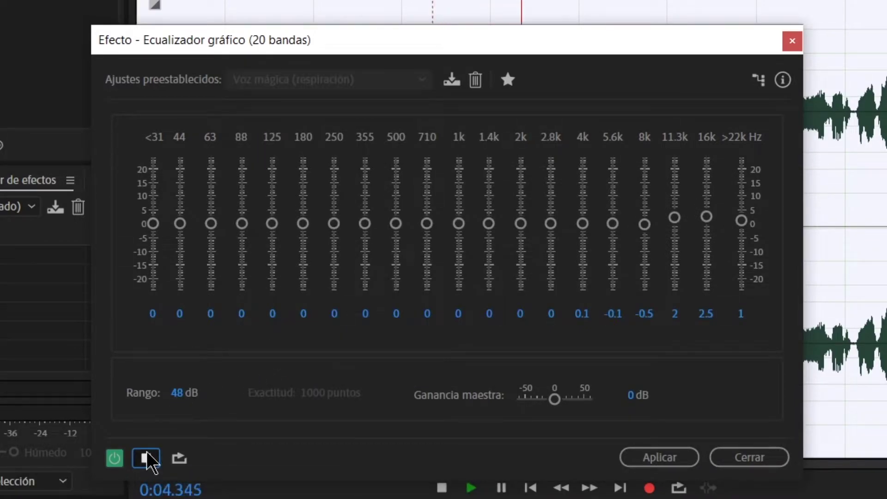
Step: Set the equalizer preset to Bajo posible and preview the recording from its start
{"action": "left_click", "coordinate": [323, 80]}
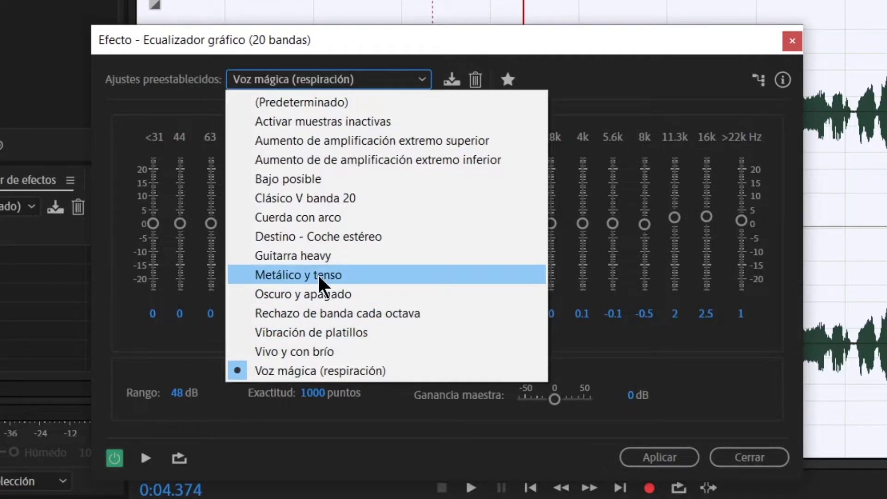
{"action": "left_click", "coordinate": [325, 179]}
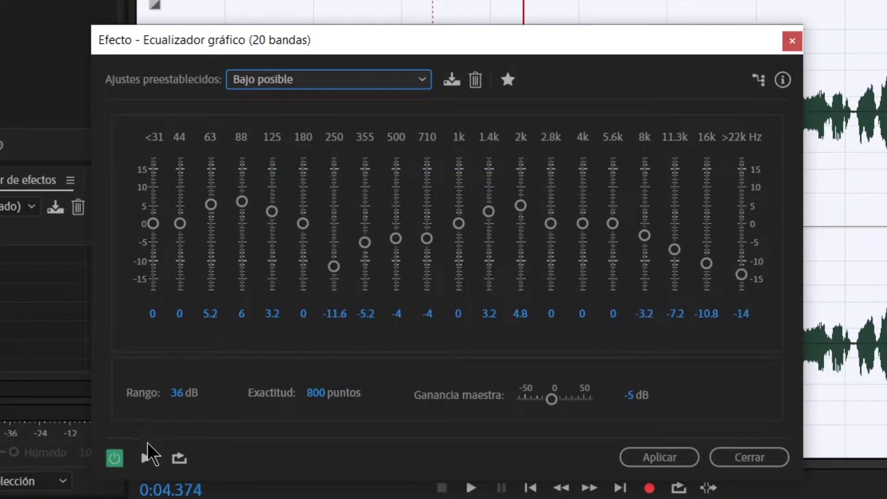
{"action": "left_click", "coordinate": [95, 11]}
{"action": "left_click", "coordinate": [144, 458]}
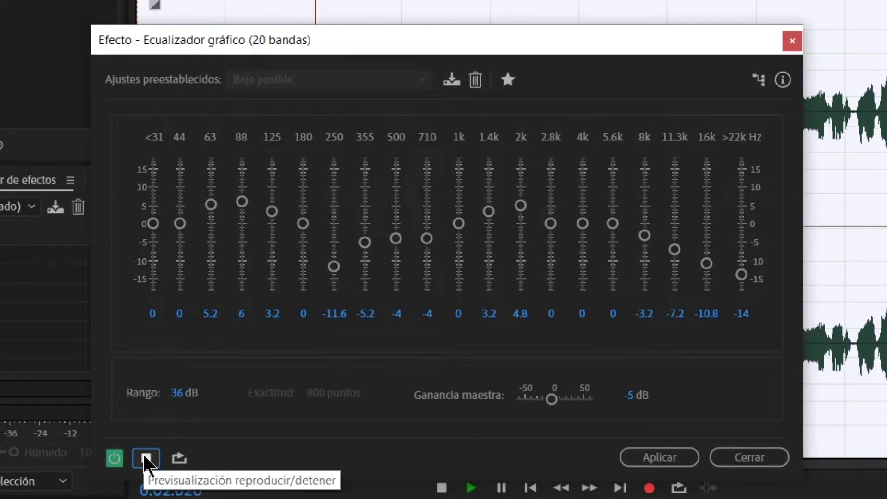
{"action": "left_click", "coordinate": [145, 457]}
Step: Try the Aumento de amplificación extremo superior equalizer preset and preview the recording with it from the start
{"action": "left_click", "coordinate": [334, 79]}
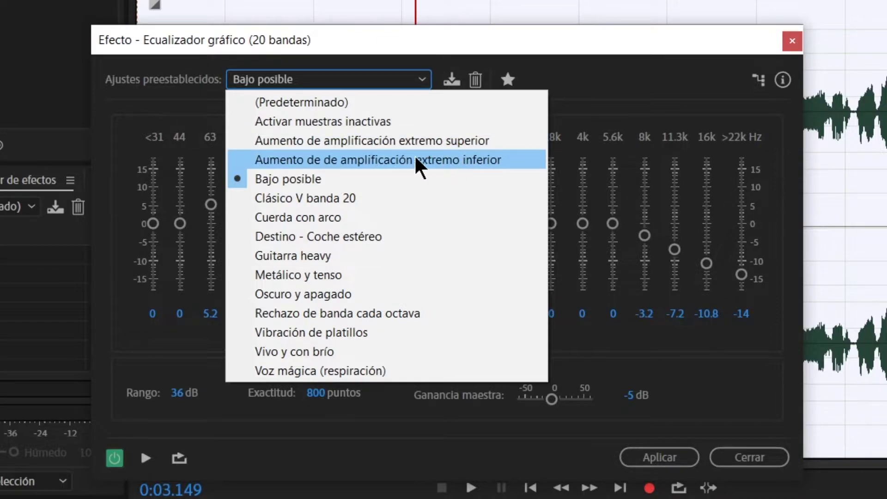
{"action": "left_click", "coordinate": [307, 135]}
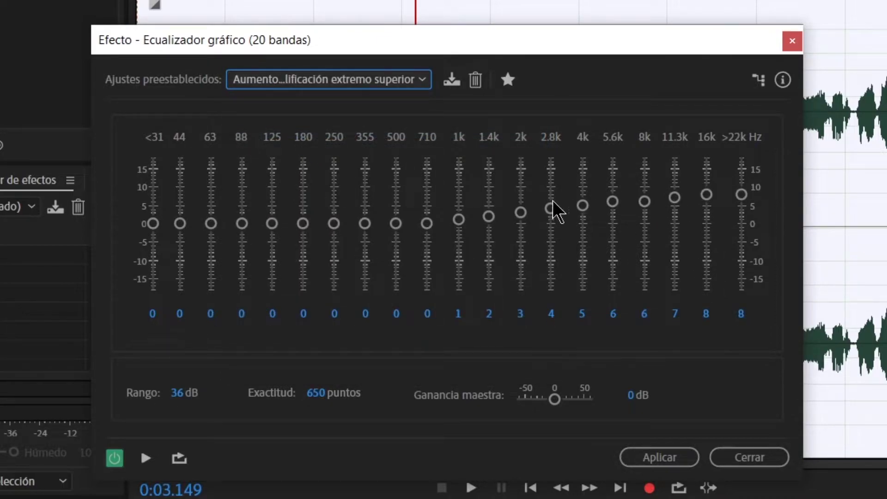
{"action": "left_click", "coordinate": [131, 2]}
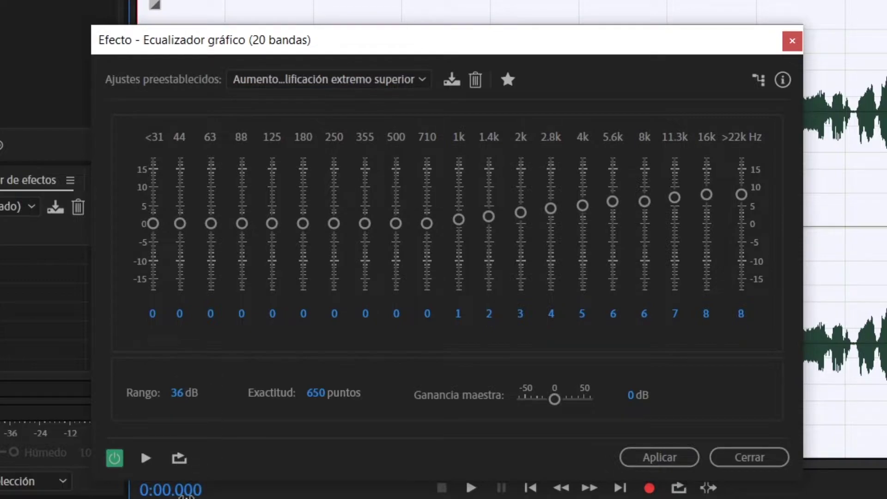
{"action": "left_click", "coordinate": [147, 459]}
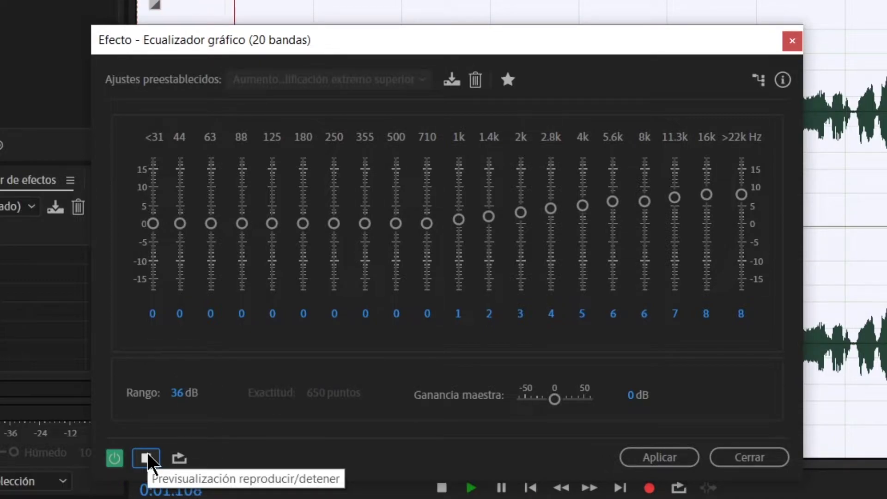
{"action": "left_click", "coordinate": [146, 459]}
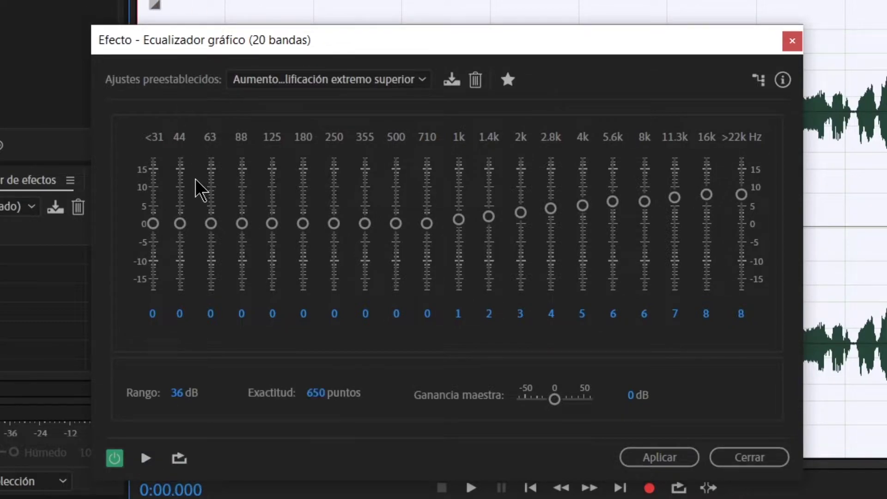
{"action": "left_click", "coordinate": [146, 453]}
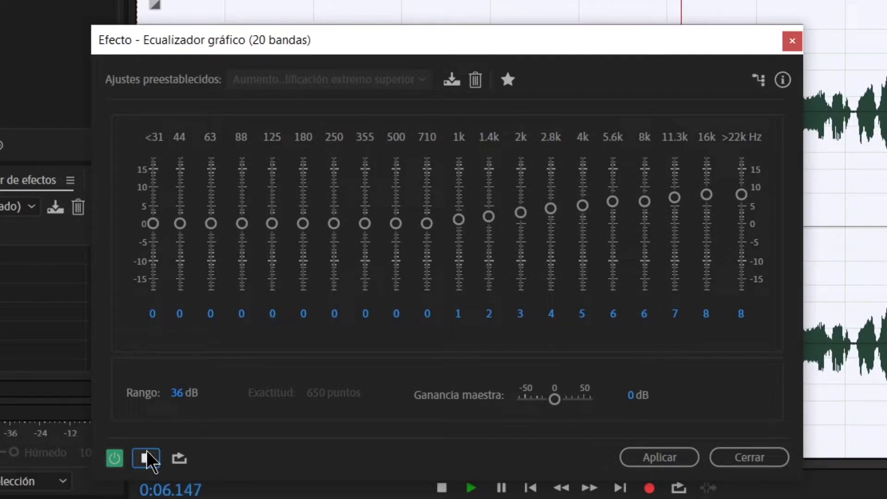
{"action": "left_click", "coordinate": [147, 459]}
Step: Set the equalizer preset to Vivo y con brío and apply it to the whole recording
{"action": "left_click", "coordinate": [344, 79]}
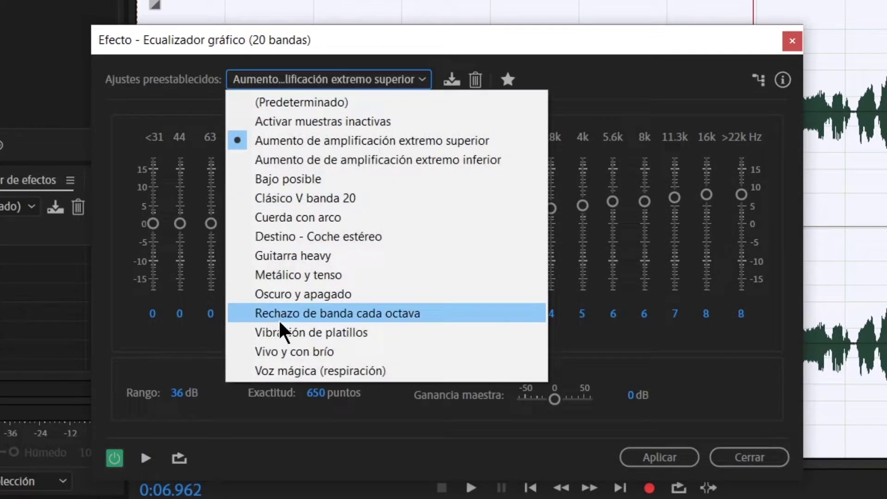
{"action": "left_click", "coordinate": [282, 349]}
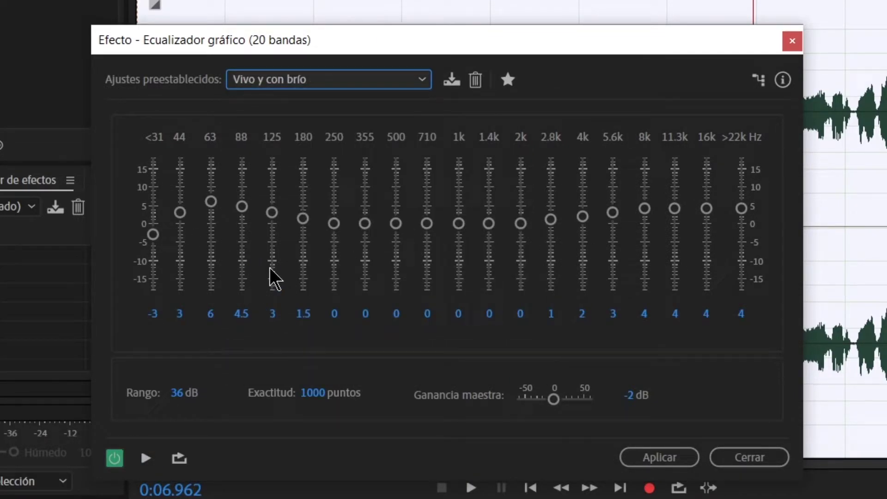
{"action": "left_click", "coordinate": [103, 2]}
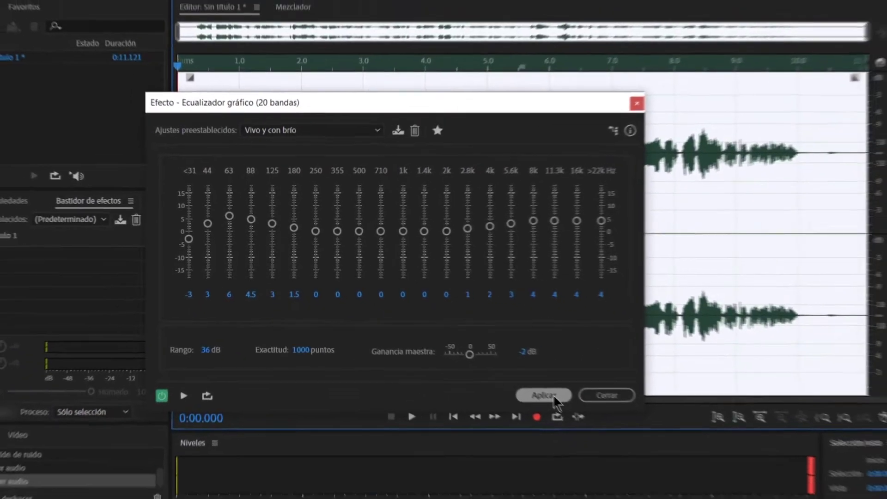
{"action": "left_click", "coordinate": [665, 457]}
Step: Check the processing order in the sticky note and examine the quiet and loud passages of the equalized recording
{"action": "left_click", "coordinate": [557, 487]}
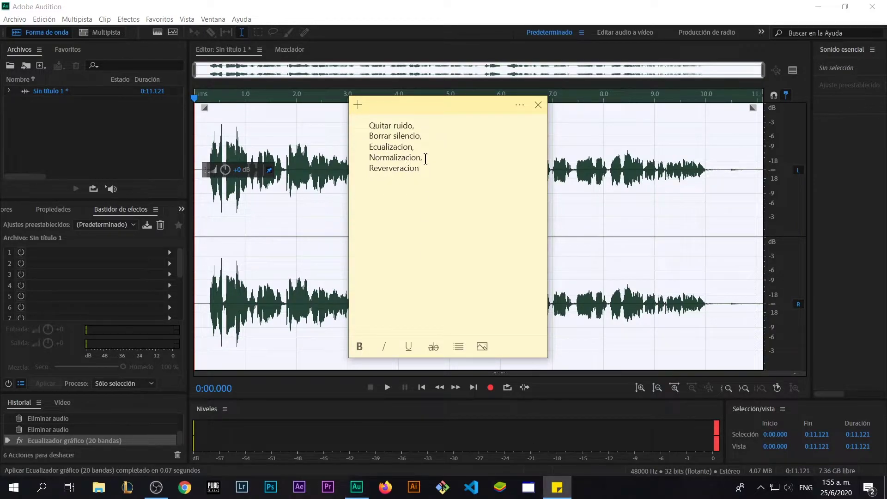
{"action": "left_click", "coordinate": [452, 7]}
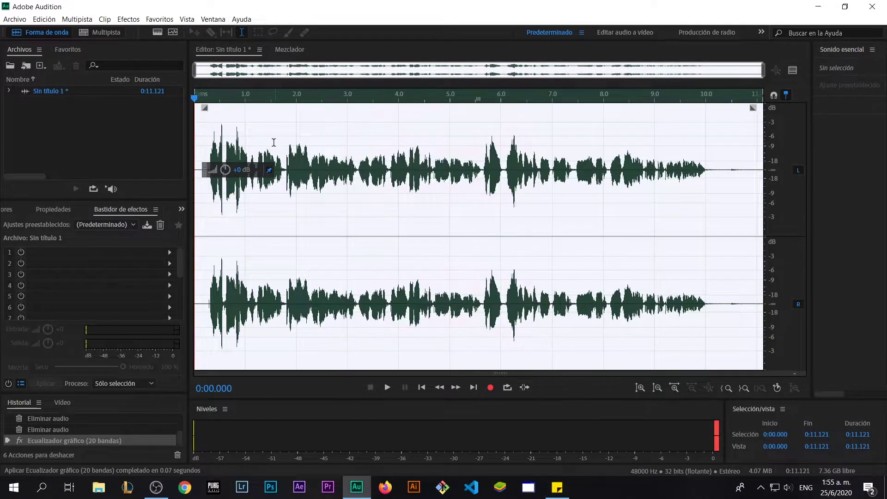
{"action": "left_click", "coordinate": [195, 101]}
{"action": "key", "text": "space"}
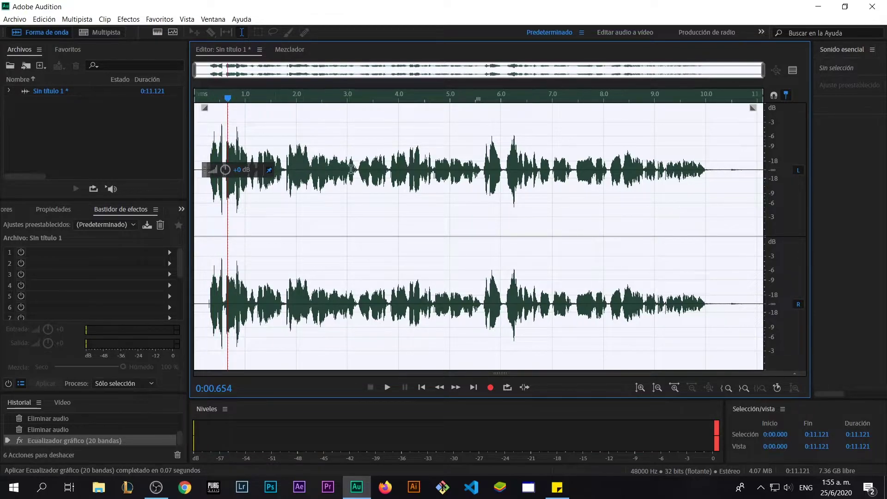
{"action": "left_click_drag", "start_coordinate": [355, 170], "coordinate": [388, 171]}
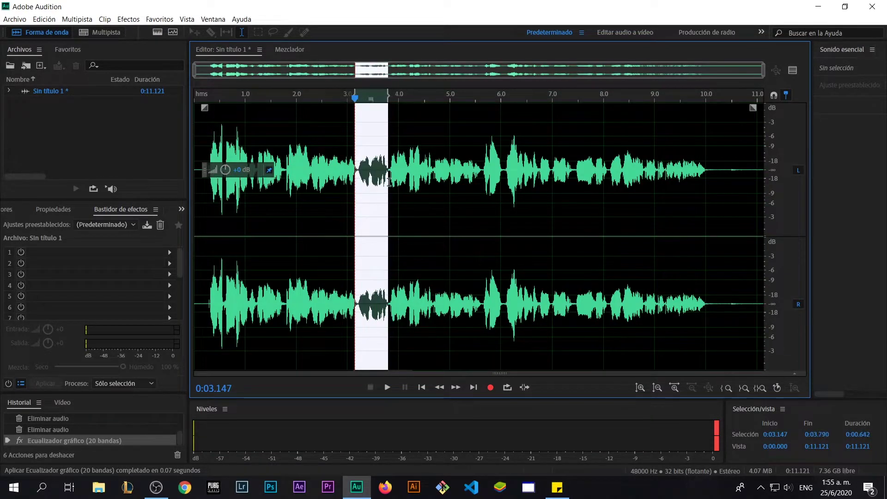
{"action": "left_click", "coordinate": [211, 159]}
{"action": "left_click_drag", "start_coordinate": [208, 152], "coordinate": [253, 153]}
Step: Normalize the entire recording to -3 dB with the Normalizar process
{"action": "double_click", "coordinate": [381, 186]}
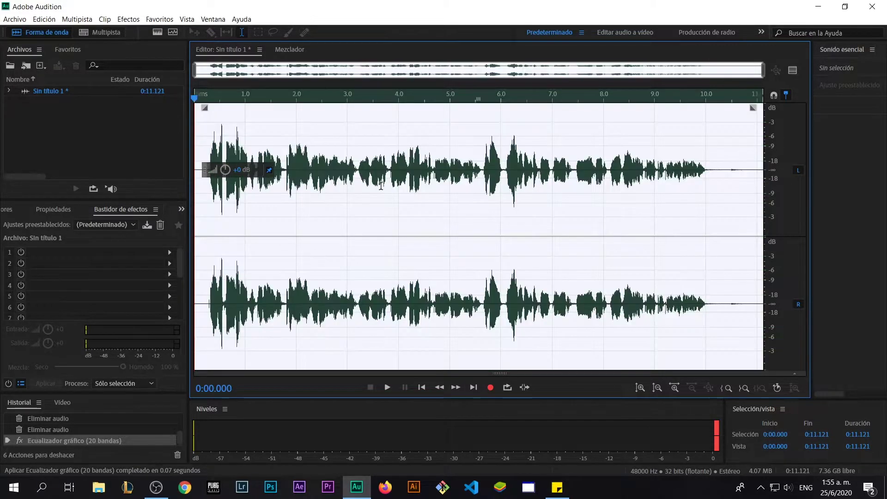
{"action": "left_click", "coordinate": [129, 19]}
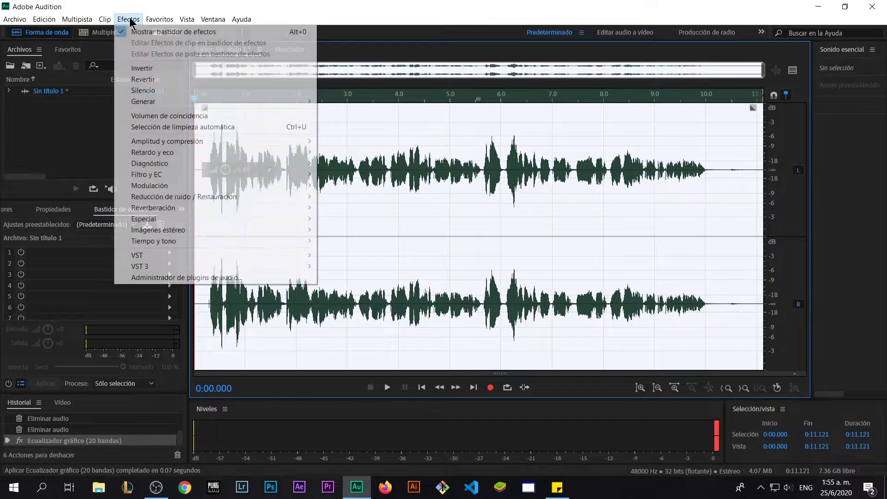
{"action": "mouse_move", "coordinate": [272, 184]}
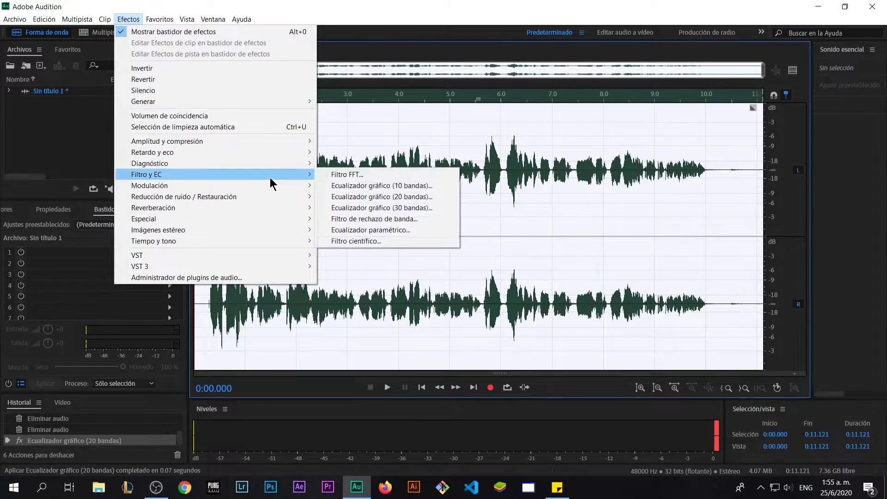
{"action": "mouse_move", "coordinate": [268, 141]}
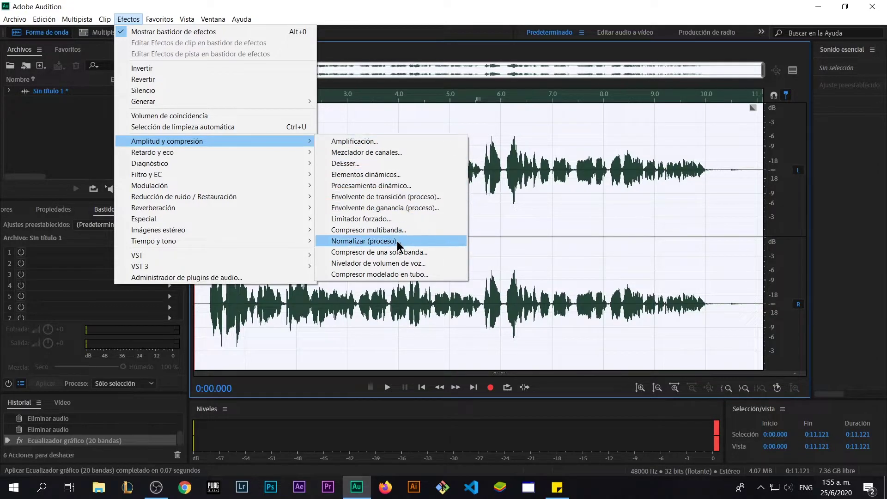
{"action": "left_click", "coordinate": [355, 241]}
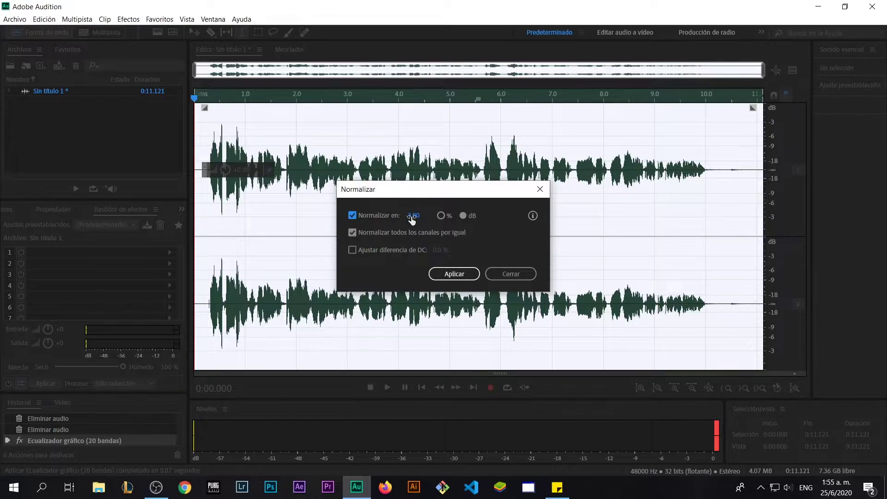
{"action": "type", "text": "-3"}
{"action": "key", "text": "Return"}
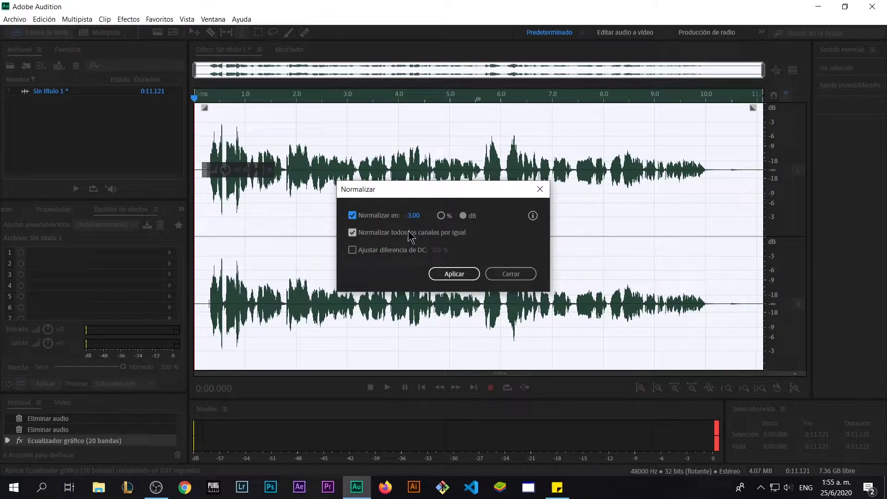
{"action": "left_click", "coordinate": [444, 277]}
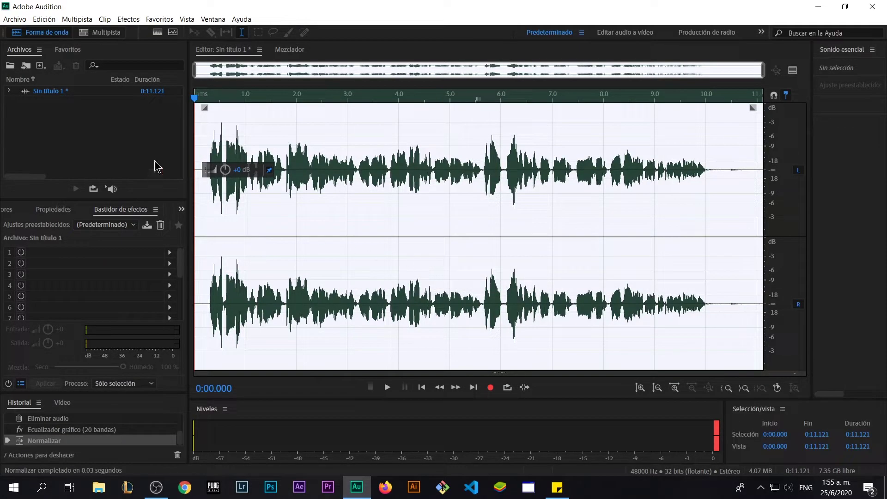
Step: Play the normalized recording from near its start and undo the normalization
{"action": "left_click", "coordinate": [210, 98]}
{"action": "key", "text": "space"}
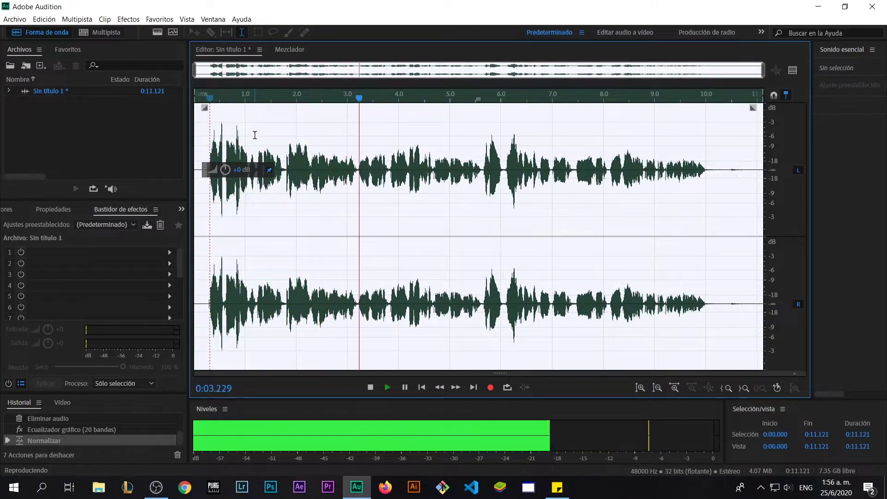
{"action": "key", "text": "space"}
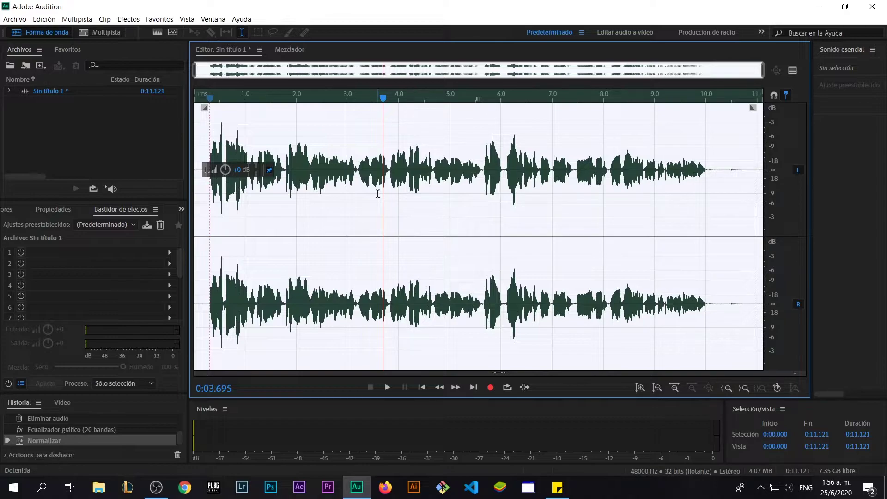
{"action": "key", "text": "ctrl+z"}
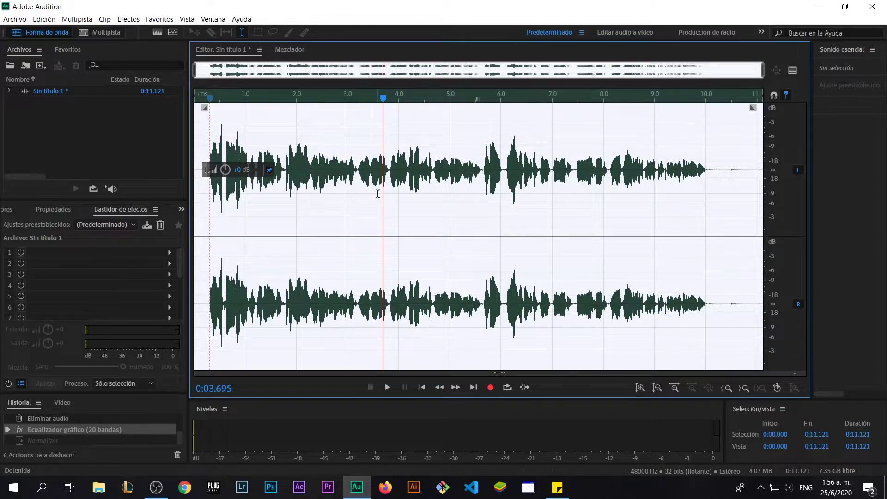
Step: Select the entire recording and open the Limitador forzado effect for it, moving its dialog clear of the waveform's beginning
{"action": "left_click", "coordinate": [327, 188]}
{"action": "double_click", "coordinate": [300, 172]}
{"action": "left_click", "coordinate": [128, 18]}
{"action": "mouse_move", "coordinate": [242, 141]}
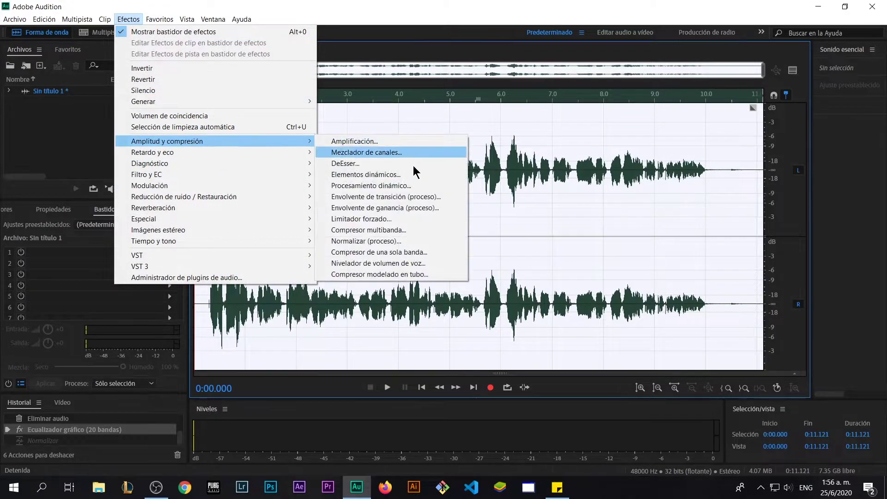
{"action": "left_click", "coordinate": [414, 220]}
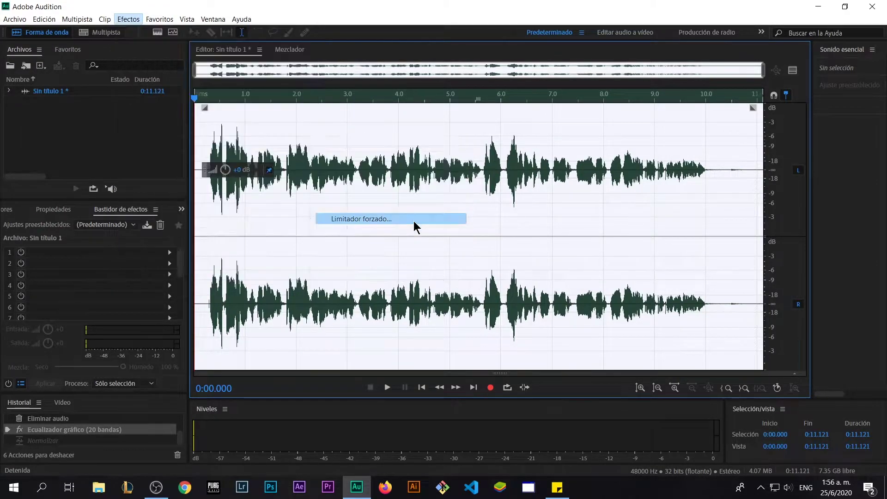
{"action": "left_click_drag", "start_coordinate": [509, 154], "coordinate": [550, 147]}
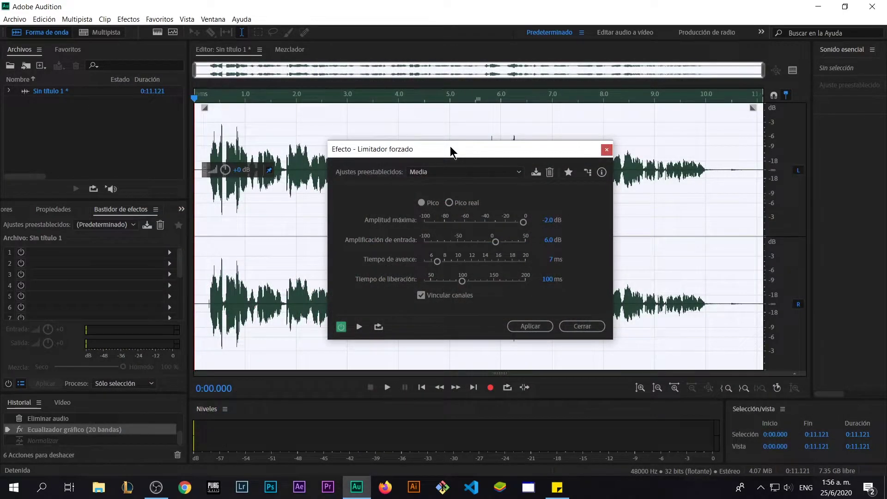
{"action": "left_click_drag", "start_coordinate": [450, 146], "coordinate": [497, 138]}
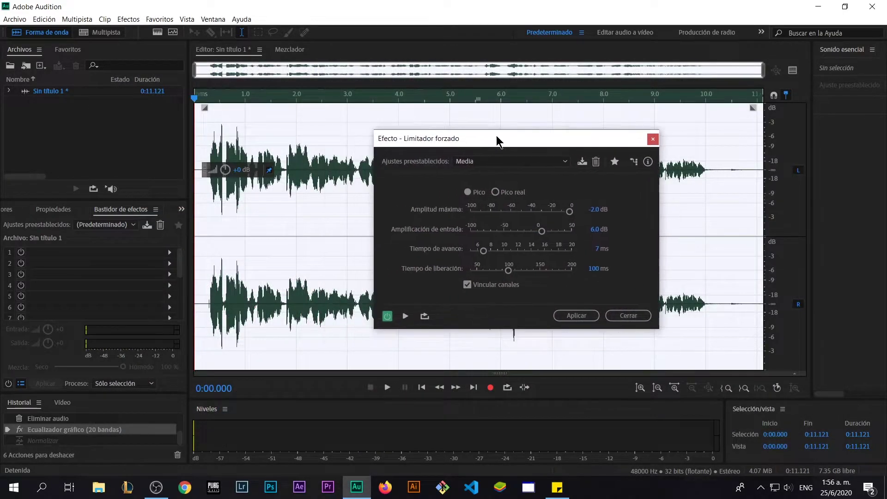
Step: Preview the recording with the limiter bypassed and re-enabled to compare the loudness
{"action": "left_click", "coordinate": [387, 316]}
{"action": "left_click", "coordinate": [406, 316]}
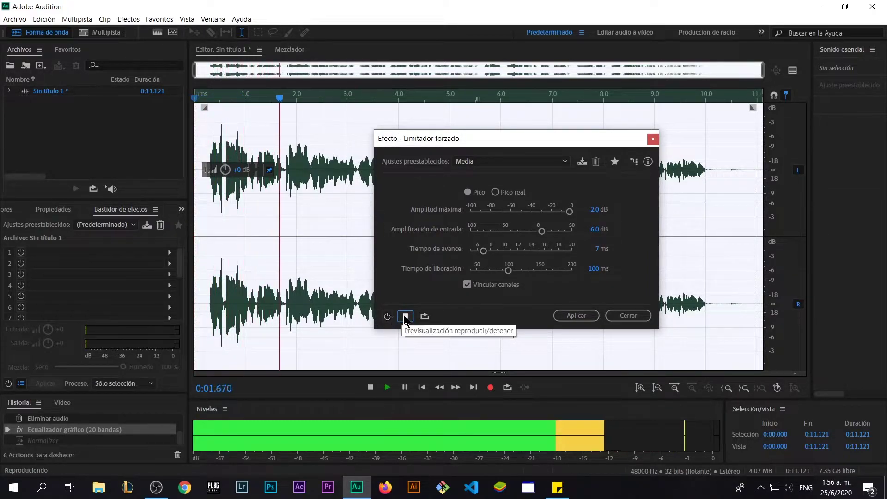
{"action": "left_click", "coordinate": [387, 316]}
{"action": "left_click", "coordinate": [405, 316]}
{"action": "left_click", "coordinate": [216, 95]}
{"action": "key", "text": "space"}
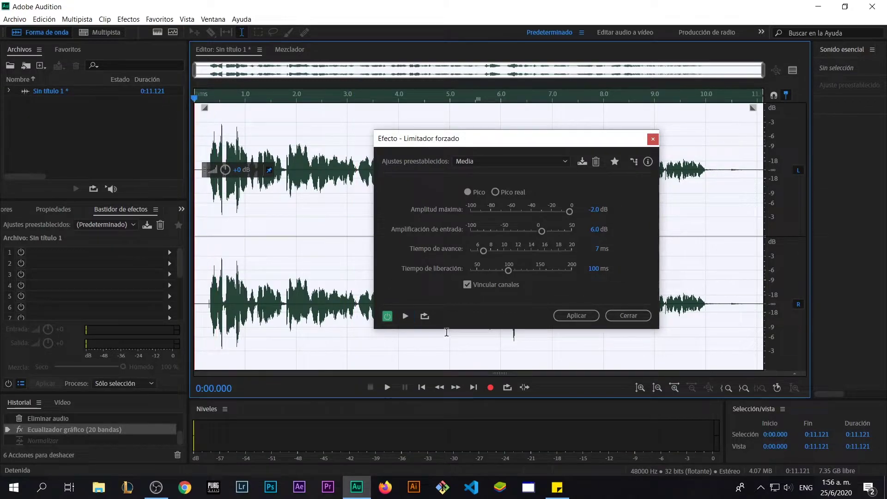
{"action": "left_click", "coordinate": [405, 316]}
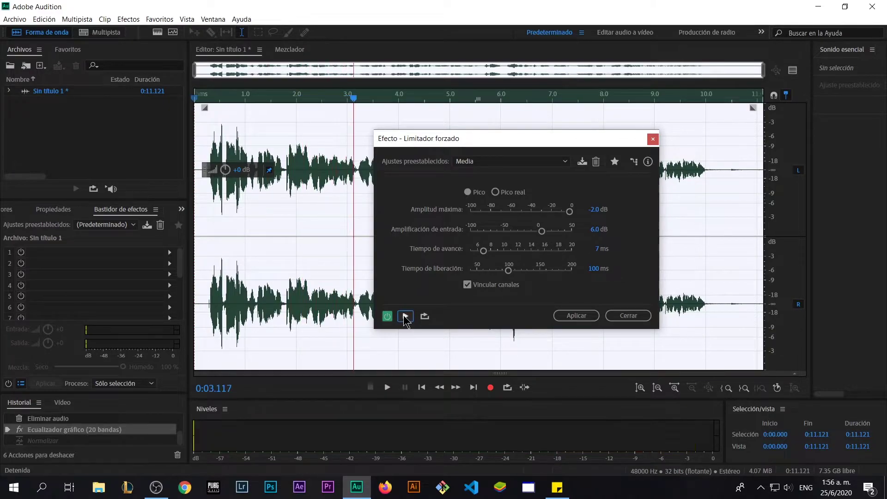
{"action": "left_click_drag", "start_coordinate": [496, 134], "coordinate": [379, 144]}
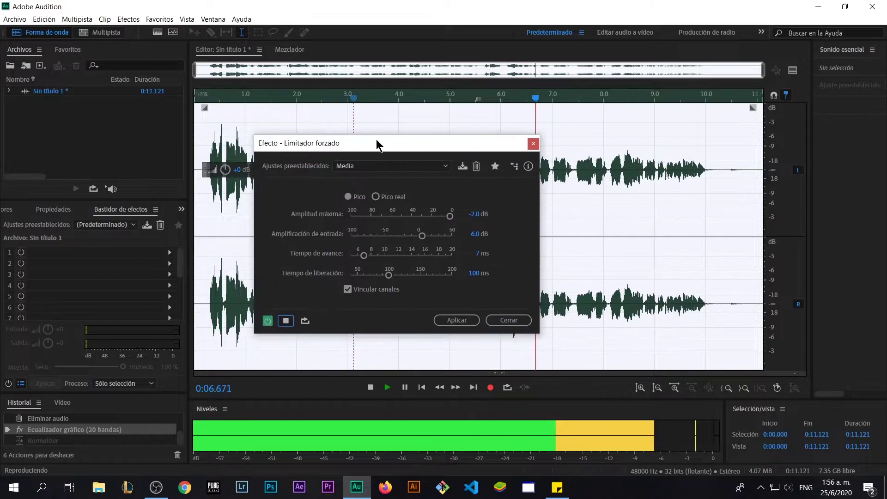
{"action": "left_click", "coordinate": [285, 321]}
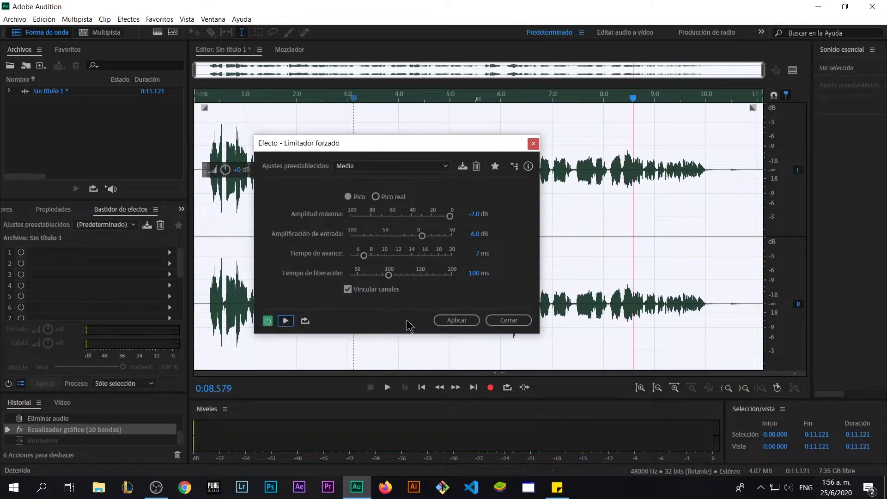
Step: Apply the limiter to the recording, compare the waveform at a smaller amplitude scale, and undo the limiting
{"action": "left_click", "coordinate": [456, 321]}
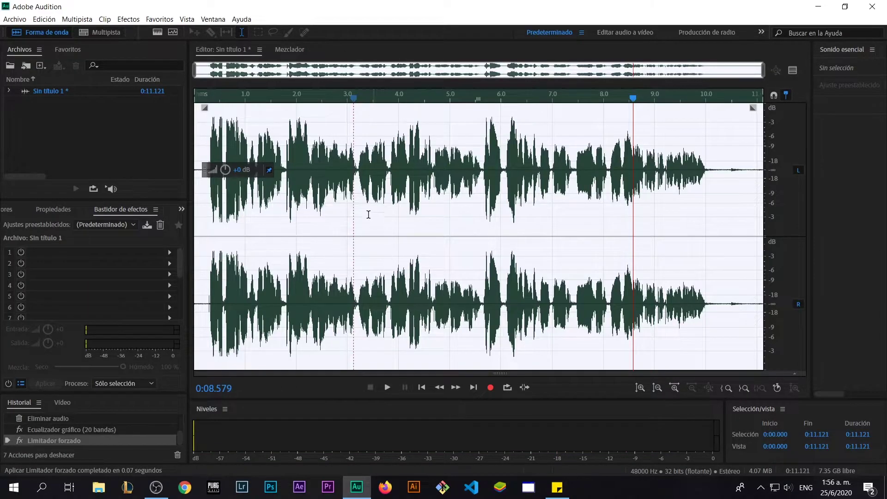
{"action": "scroll", "coordinate": [777, 178], "scroll_direction": "down", "scroll_amount": 3}
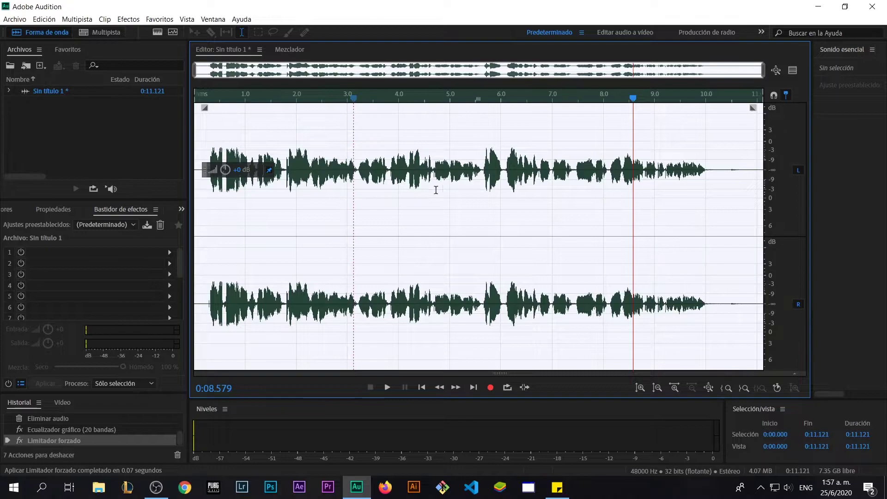
{"action": "key", "text": "ctrl+z"}
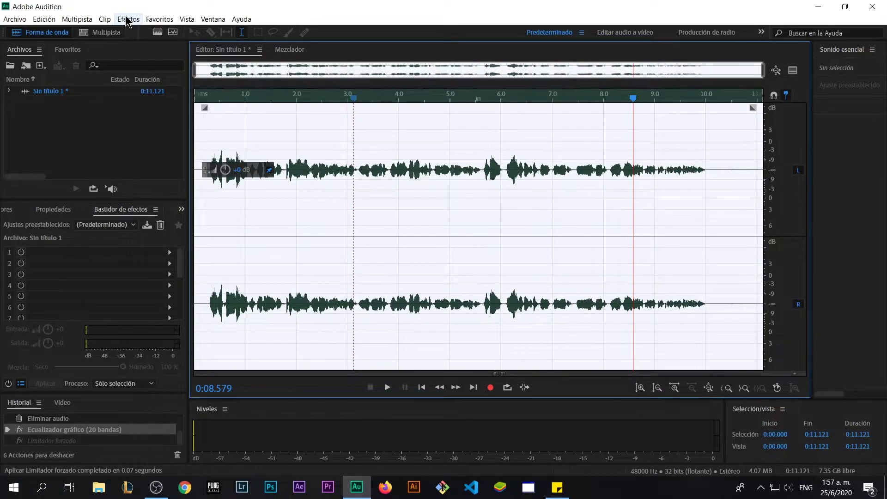
Step: Apply the Limitador forzado effect to the whole recording using the "Limitar a -3 dB" preset
{"action": "left_click", "coordinate": [129, 19]}
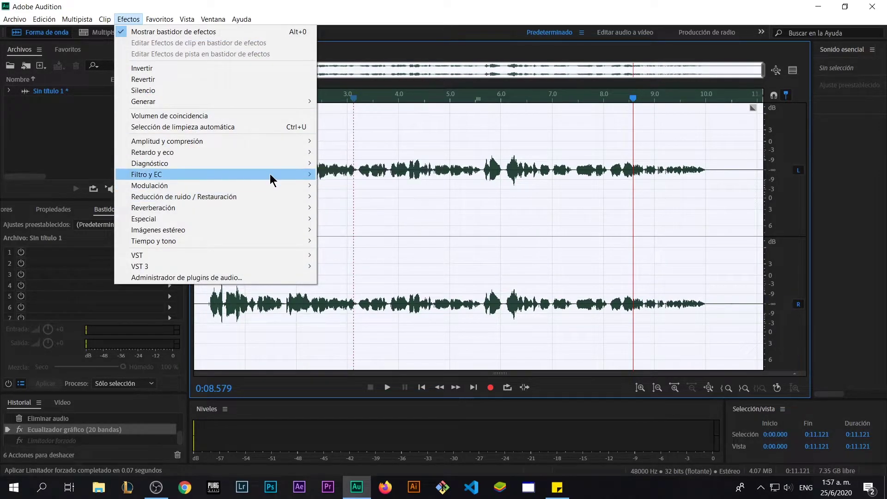
{"action": "mouse_move", "coordinate": [278, 139]}
{"action": "left_click", "coordinate": [356, 219]}
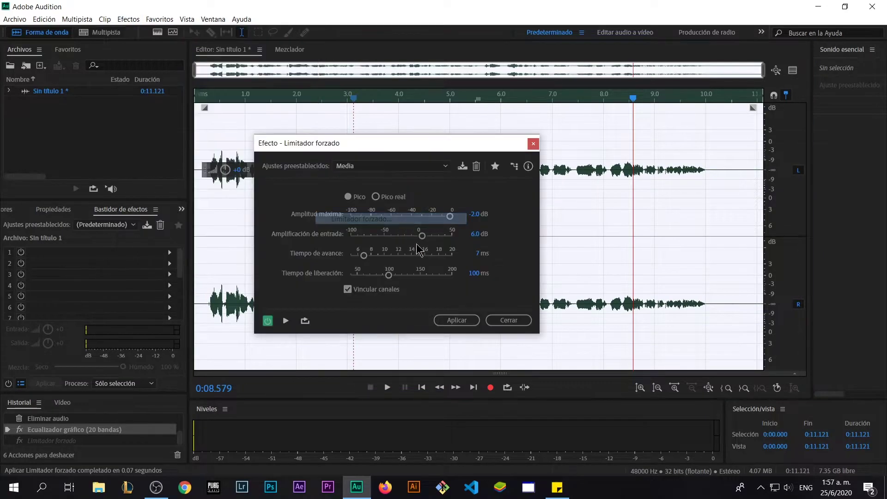
{"action": "left_click", "coordinate": [446, 168]}
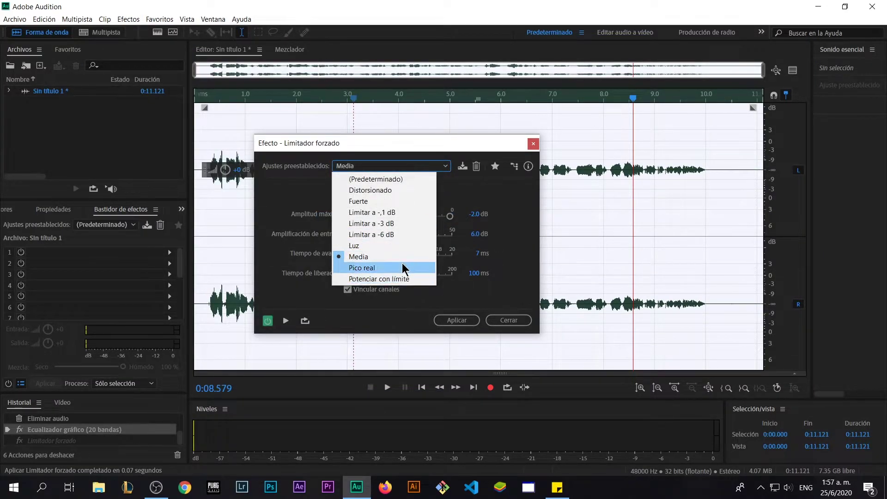
{"action": "left_click", "coordinate": [401, 224]}
{"action": "left_click", "coordinate": [467, 321]}
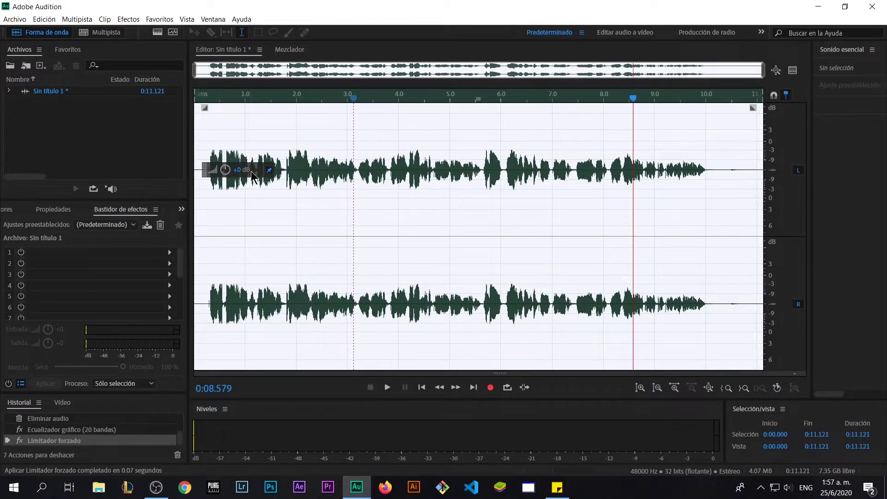
Step: Inspect the limited waveform near the recording's beginning and undo the -3 dB limiting
{"action": "scroll", "coordinate": [221, 191], "scroll_direction": "up", "scroll_amount": 5}
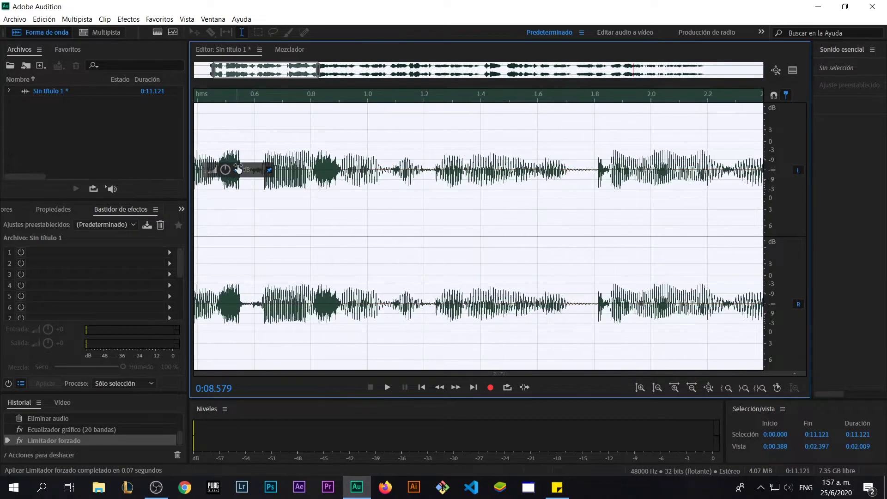
{"action": "scroll", "coordinate": [392, 204], "scroll_direction": "left", "scroll_amount": 2}
{"action": "scroll", "coordinate": [392, 204], "scroll_direction": "left", "scroll_amount": 2}
{"action": "left_click", "coordinate": [289, 102]}
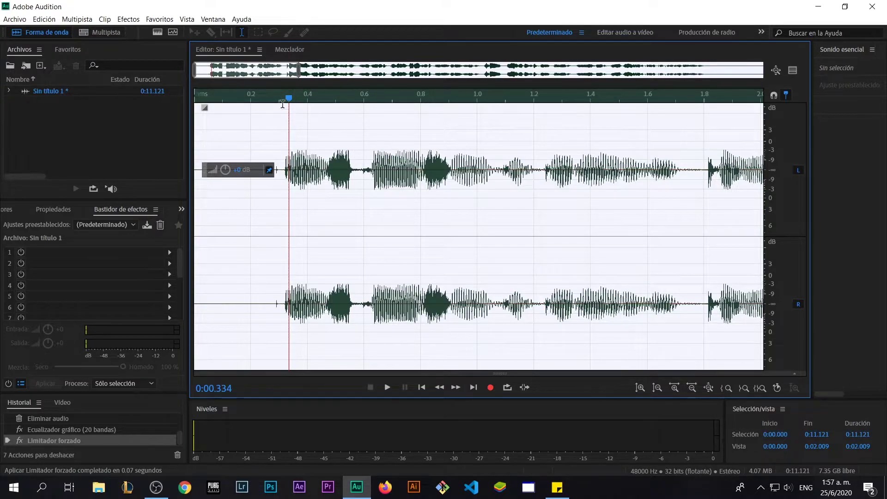
{"action": "left_click_drag", "start_coordinate": [288, 100], "coordinate": [308, 98]}
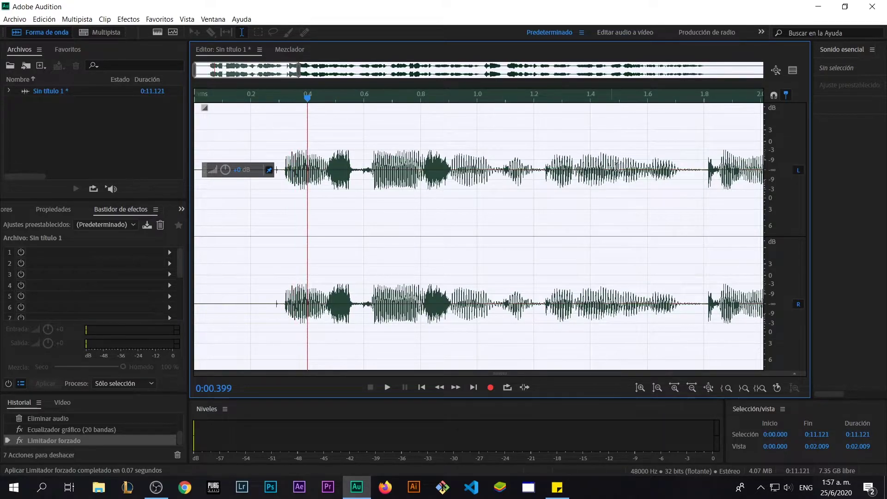
{"action": "scroll", "coordinate": [543, 163], "scroll_direction": "down", "scroll_amount": 5}
{"action": "key", "text": "Home"}
{"action": "key", "text": "ctrl+z"}
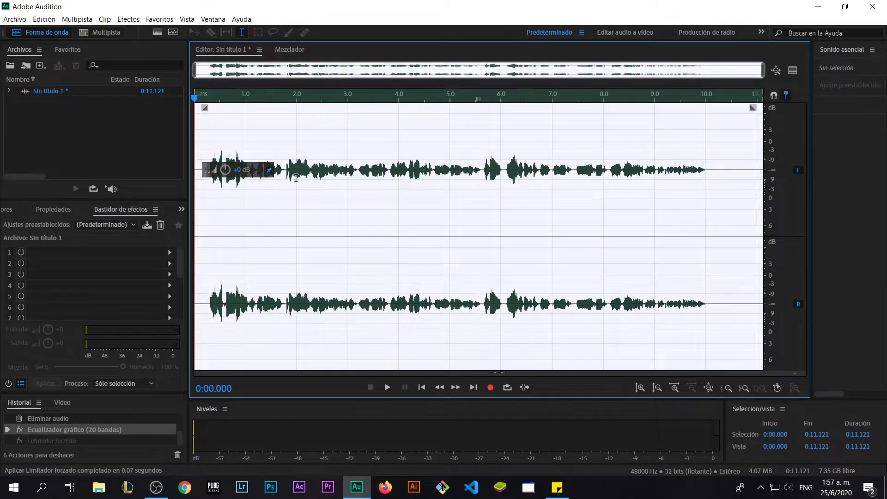
Step: Load the "Nuevo micro (Audio)" preset into the effects rack and apply it to the selected recording
{"action": "left_click", "coordinate": [115, 224]}
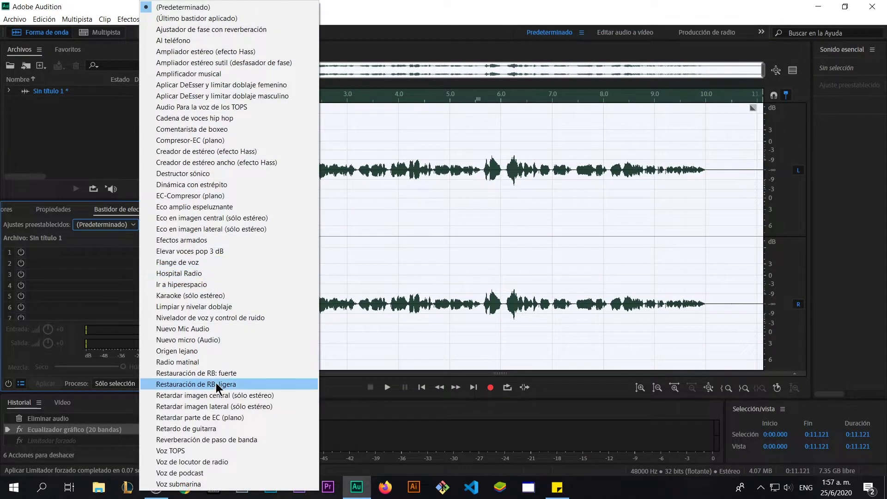
{"action": "left_click", "coordinate": [225, 341]}
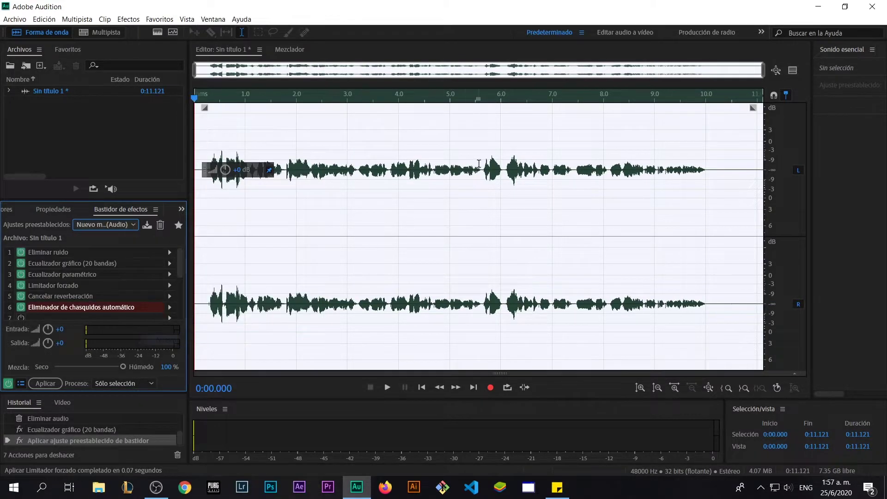
{"action": "left_click", "coordinate": [56, 387]}
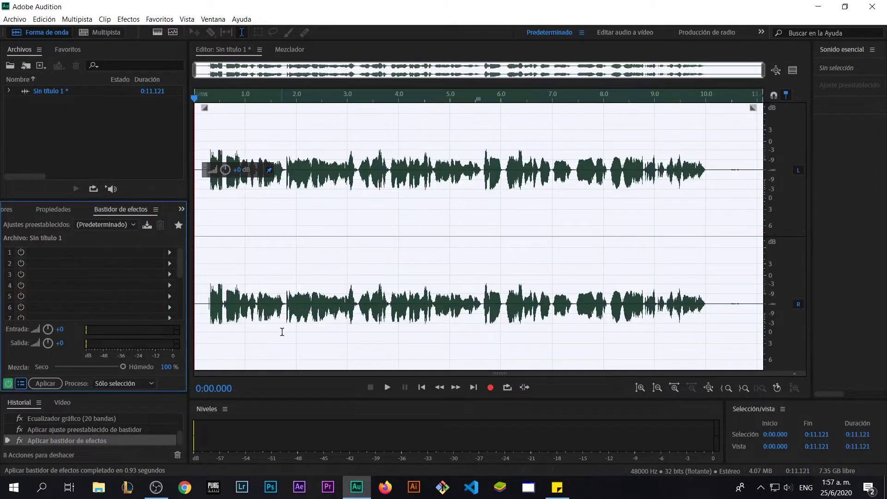
Step: Examine the processed waveform up close, and undo both the applied effects rack and its preset
{"action": "scroll", "coordinate": [217, 151], "scroll_direction": "up", "scroll_amount": 5}
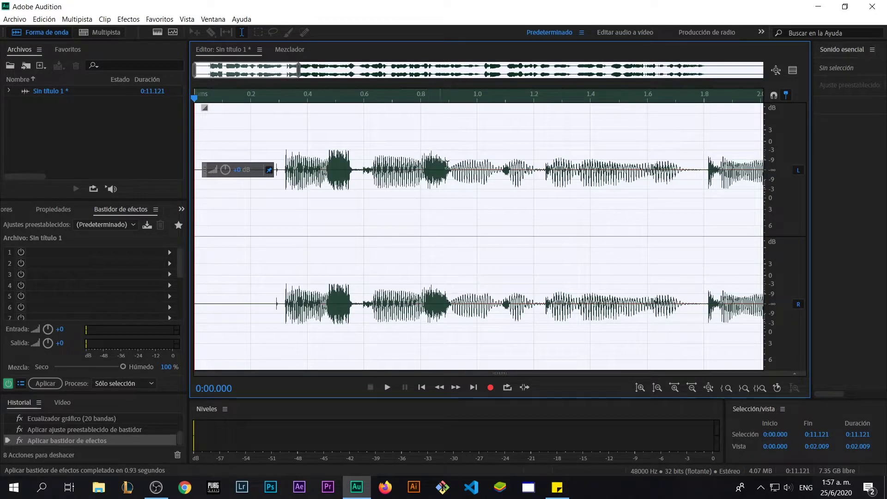
{"action": "scroll", "coordinate": [360, 272], "scroll_direction": "down", "scroll_amount": 1}
{"action": "scroll", "coordinate": [359, 271], "scroll_direction": "right", "scroll_amount": 3}
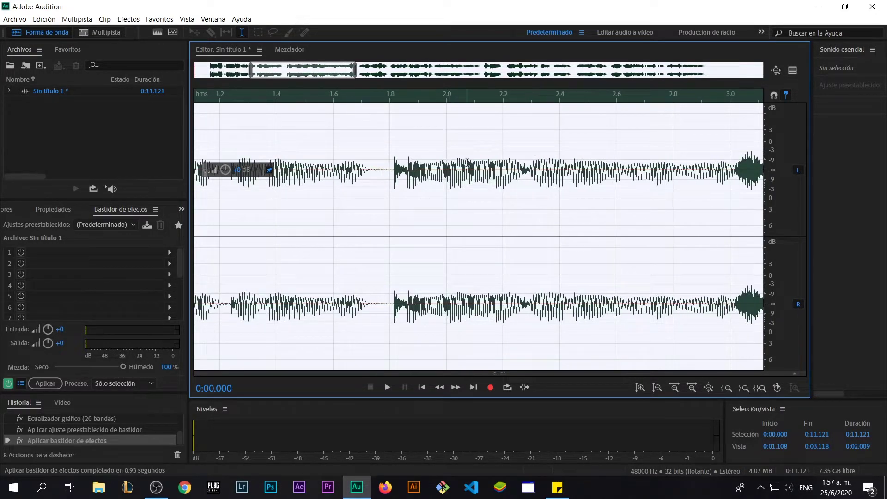
{"action": "scroll", "coordinate": [622, 164], "scroll_direction": "down", "scroll_amount": 3}
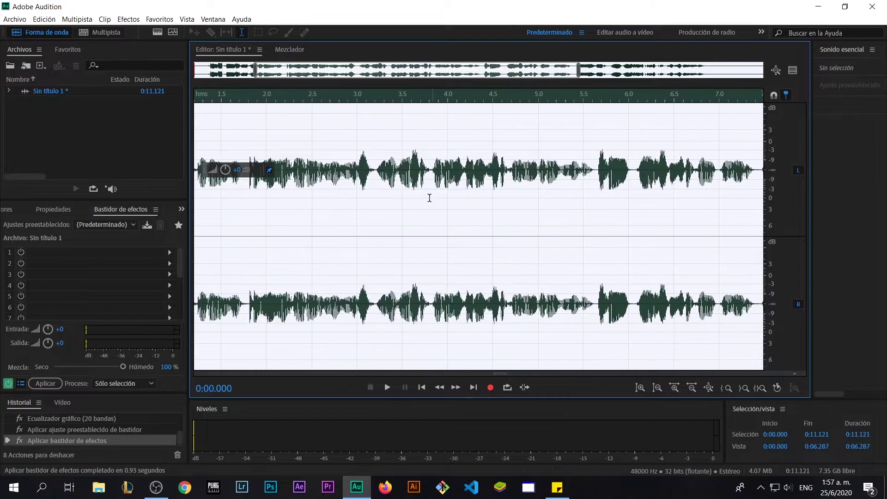
{"action": "scroll", "coordinate": [625, 166], "scroll_direction": "down", "scroll_amount": 2}
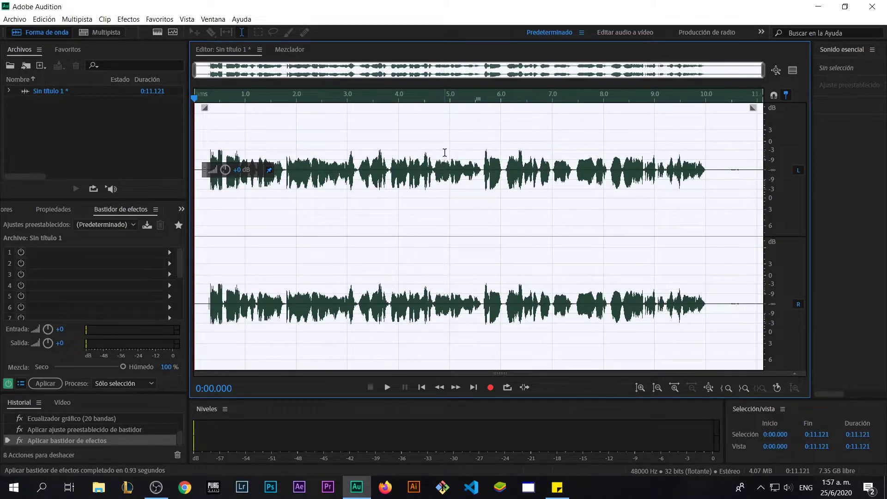
{"action": "key", "text": "ctrl+z"}
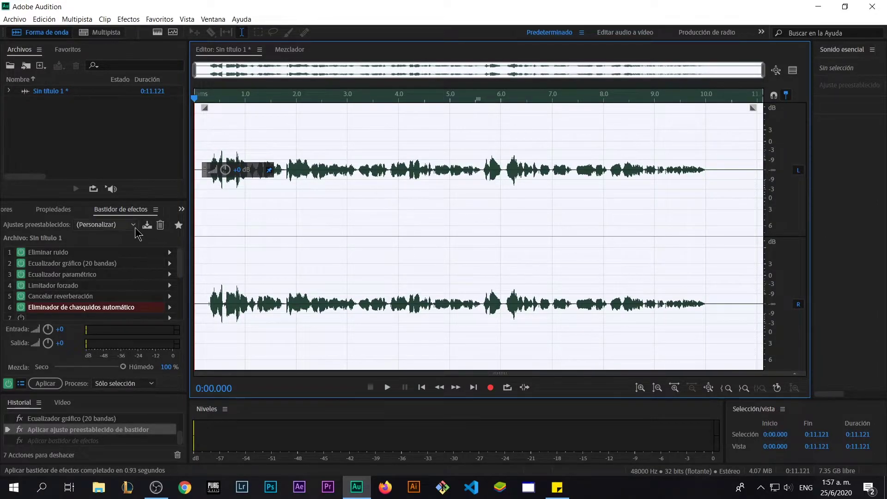
{"action": "key", "text": "ctrl+z"}
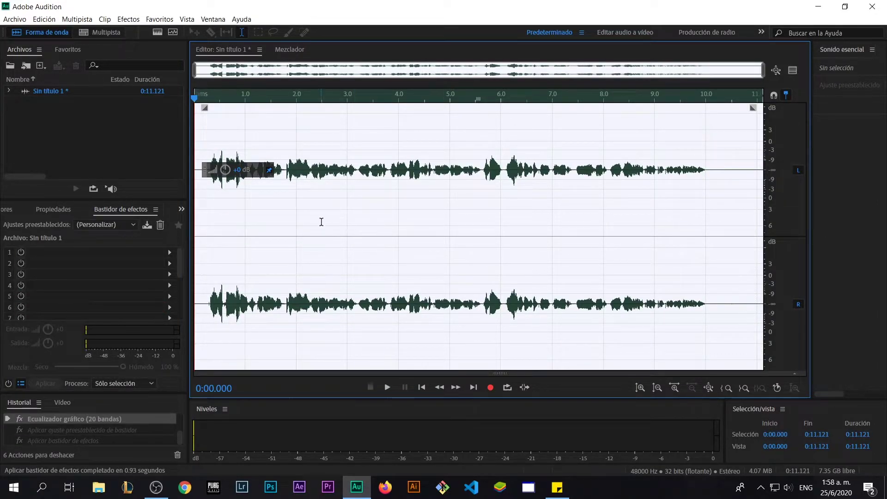
Step: Check the processing list in the sticky note and play the equalized recording from near its start
{"action": "left_click", "coordinate": [557, 487]}
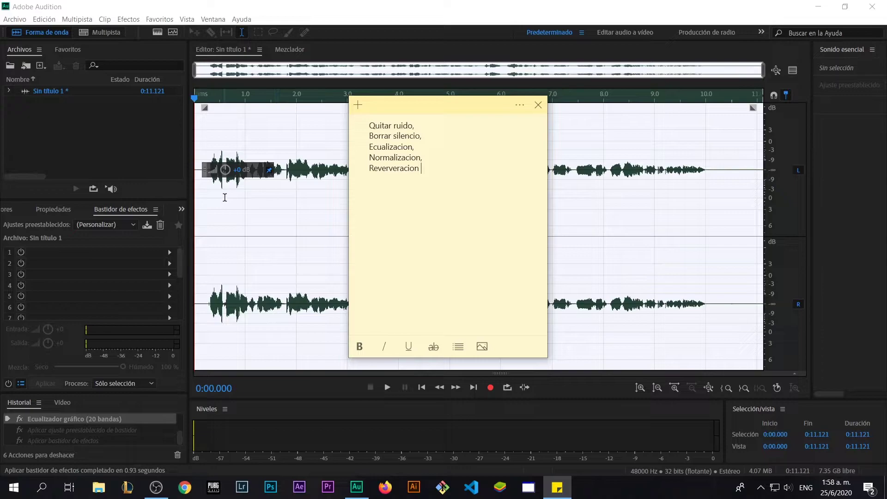
{"action": "left_click", "coordinate": [212, 192]}
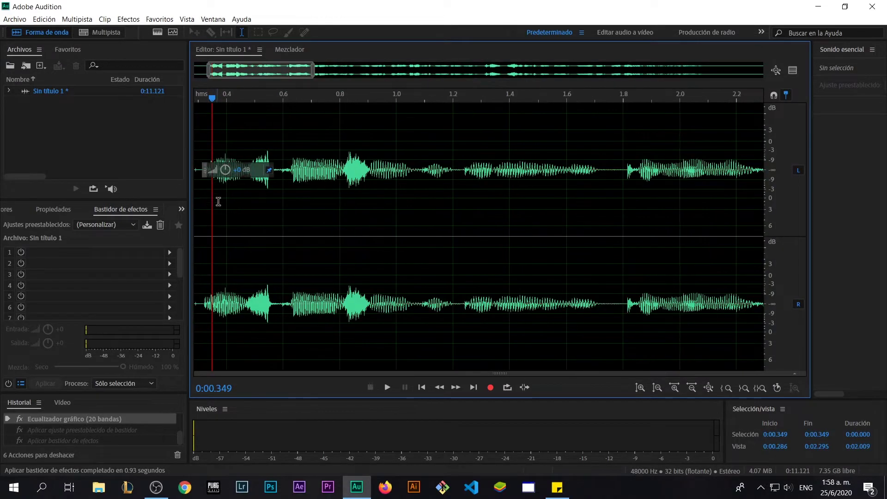
{"action": "scroll", "coordinate": [446, 208], "scroll_direction": "up", "scroll_amount": 3}
{"action": "scroll", "coordinate": [287, 198], "scroll_direction": "down", "scroll_amount": 3}
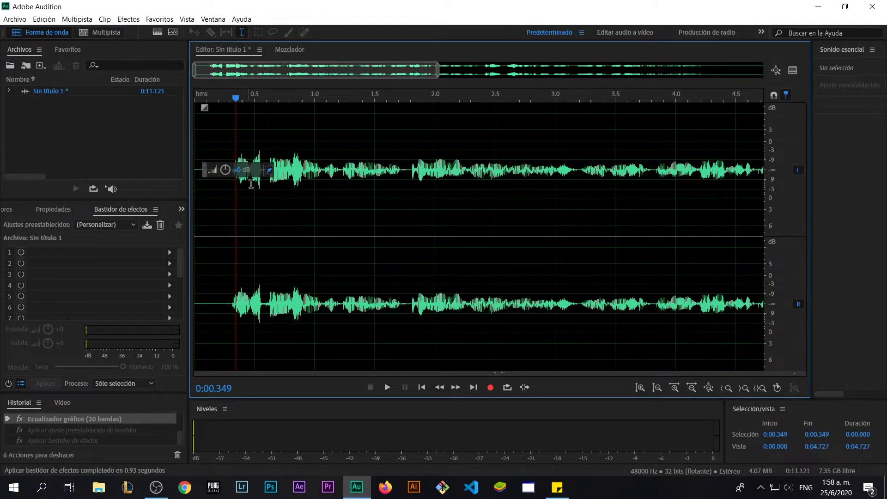
{"action": "left_click_drag", "start_coordinate": [237, 98], "coordinate": [204, 99]}
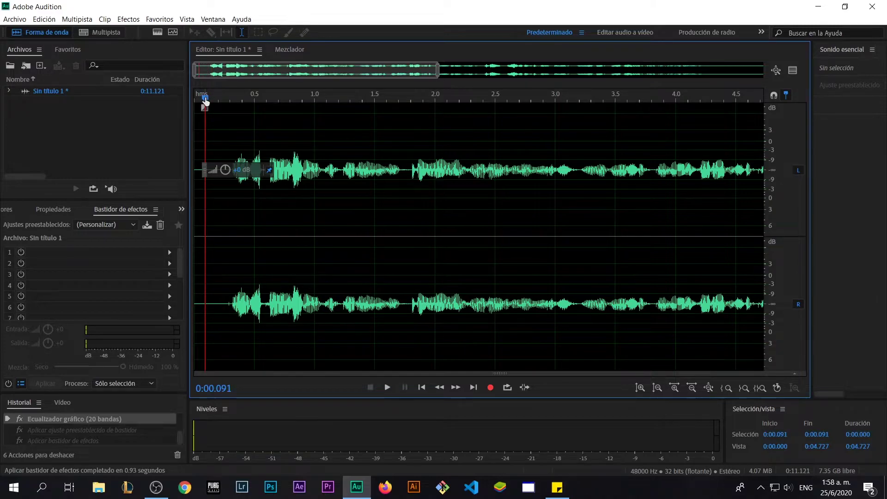
{"action": "key", "text": "space"}
{"action": "scroll", "coordinate": [477, 188], "scroll_direction": "down", "scroll_amount": 3}
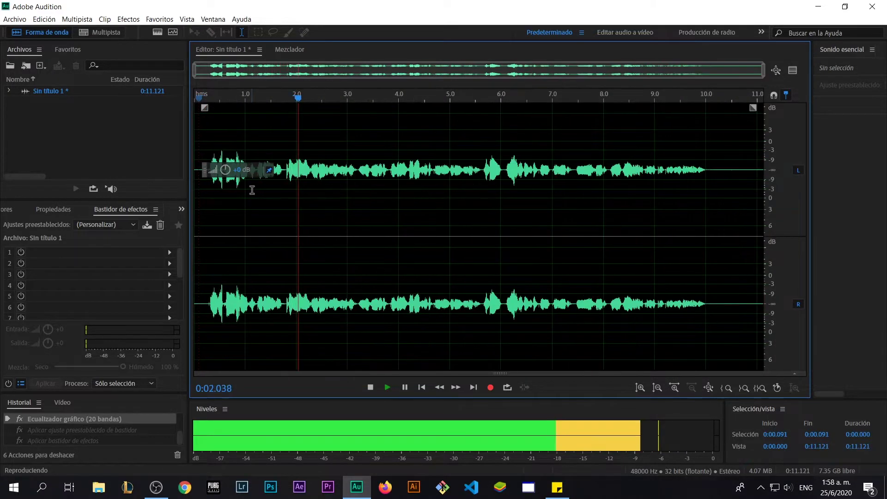
{"action": "key", "text": "space"}
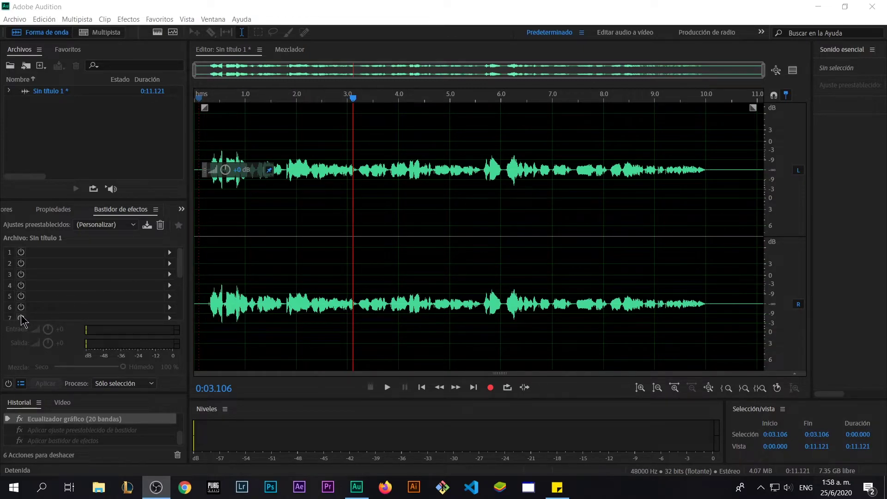
Step: Select the entire voice recording and delete it
{"action": "left_click", "coordinate": [382, 194]}
{"action": "key", "text": "ctrl+a"}
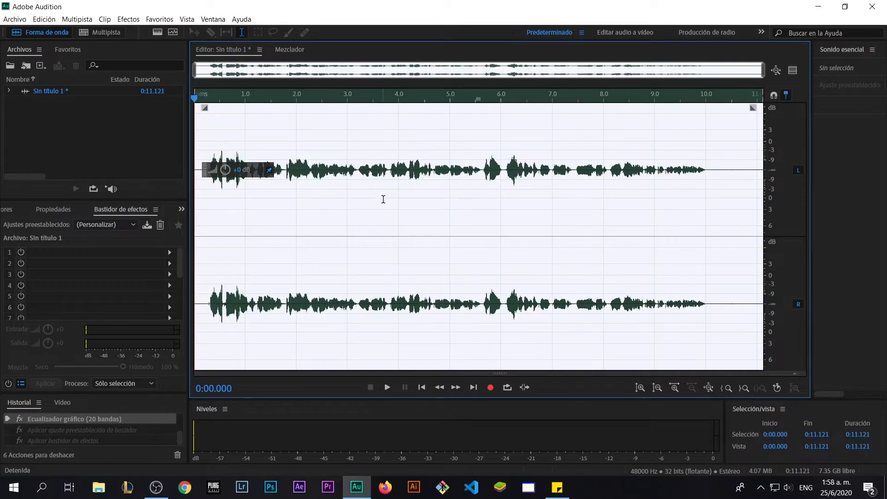
{"action": "key", "text": "Delete"}
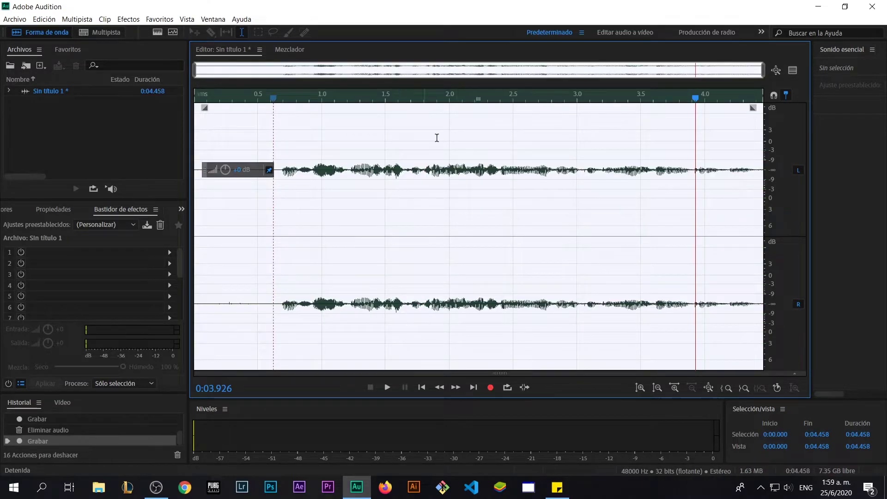
Step: Play the newly recorded voice clip from its beginning to check how it sounds
{"action": "left_click", "coordinate": [253, 106]}
{"action": "key", "text": "space"}
{"action": "key", "text": "space"}
{"action": "left_click", "coordinate": [358, 196]}
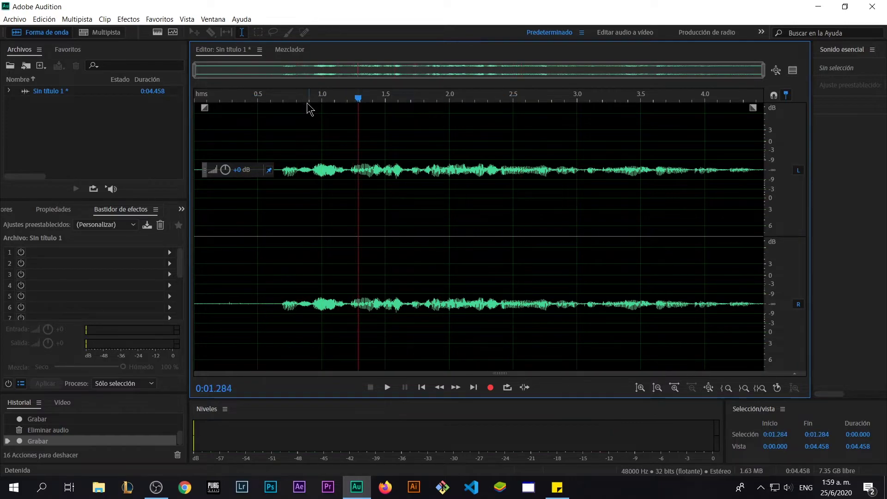
{"action": "key", "text": "Home"}
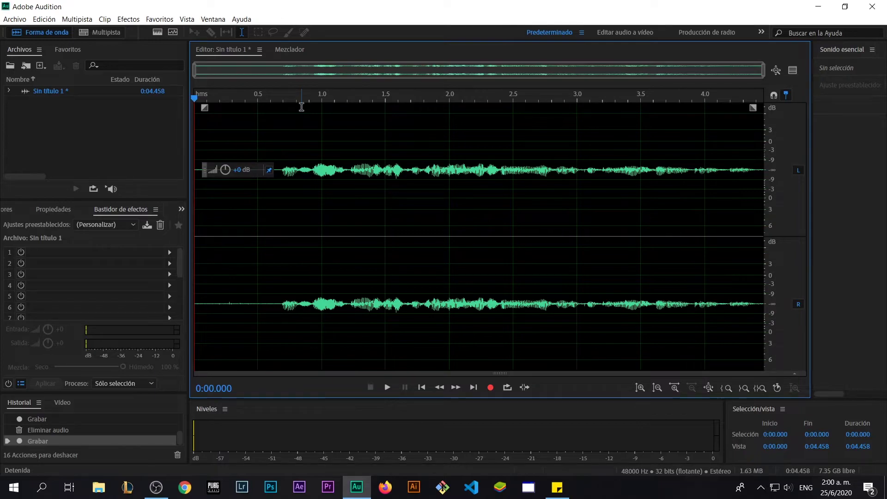
{"action": "key", "text": "space"}
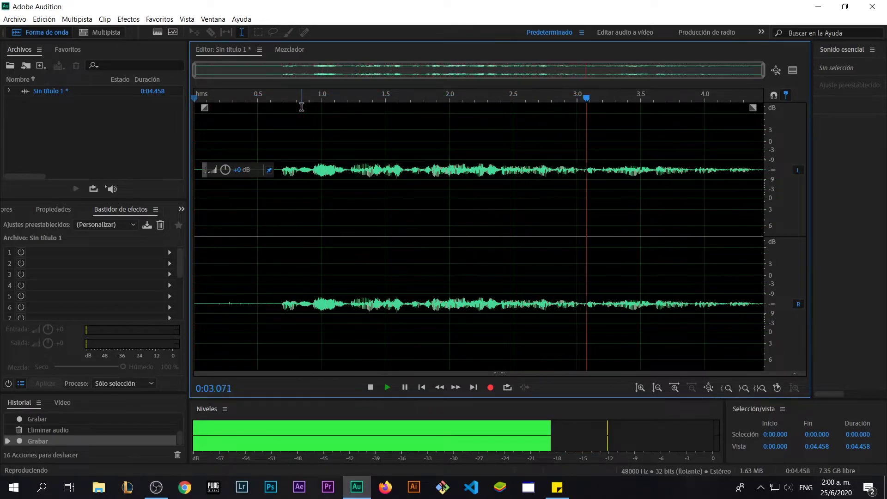
{"action": "left_click", "coordinate": [262, 107]}
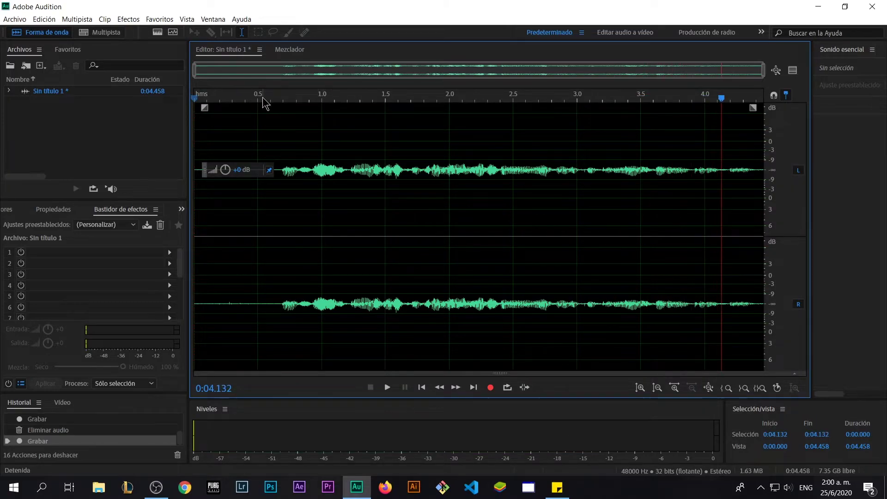
Step: Select the whole new clip and apply the 20-band graphic equalizer with the "Vivo y con brío" preset
{"action": "double_click", "coordinate": [322, 173]}
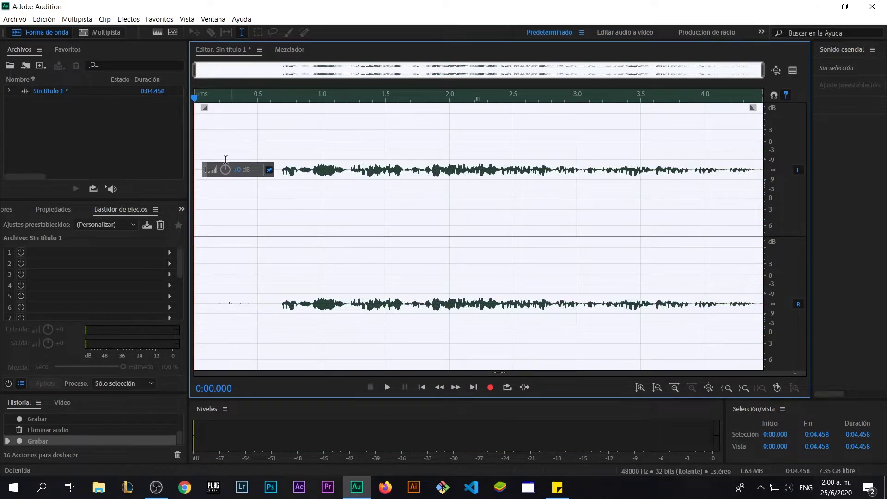
{"action": "left_click", "coordinate": [128, 19]}
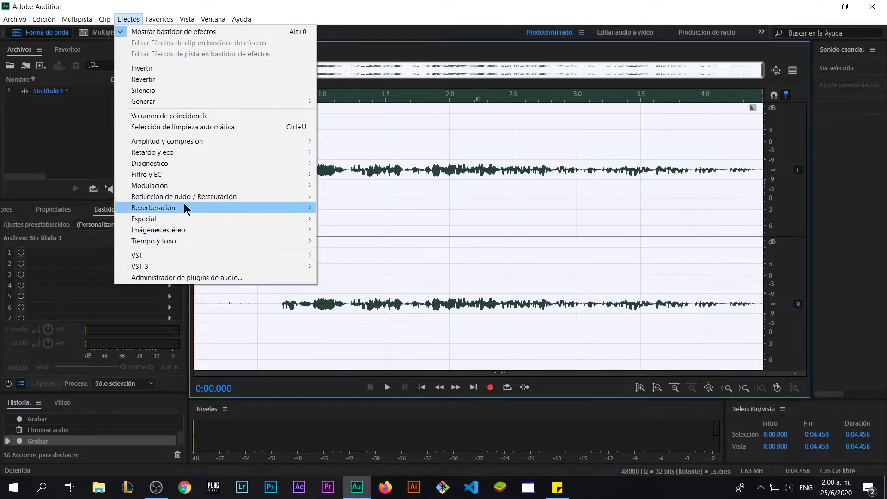
{"action": "mouse_move", "coordinate": [220, 174]}
{"action": "left_click", "coordinate": [442, 198]}
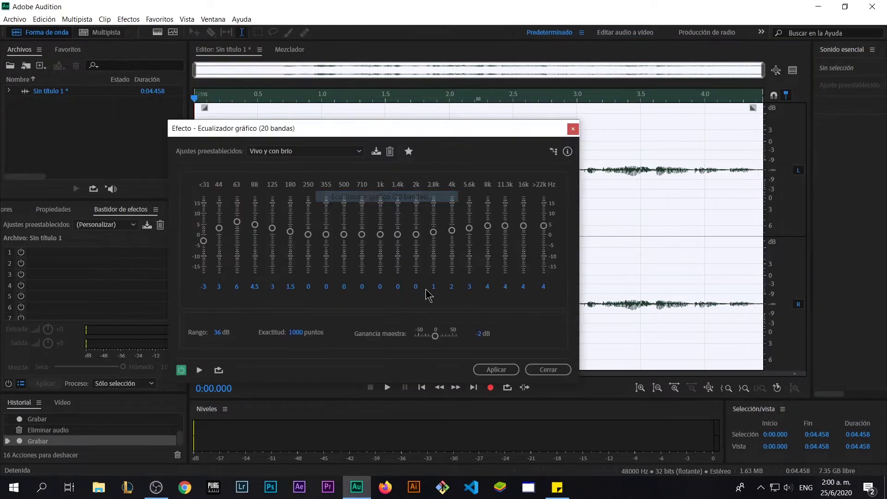
{"action": "left_click", "coordinate": [498, 369]}
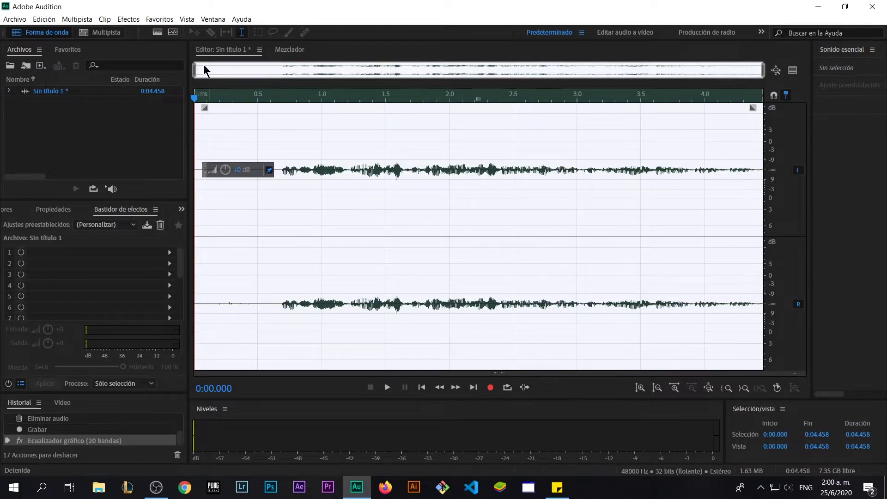
Step: Apply the Limitador forzado effect to the entire equalized clip
{"action": "left_click", "coordinate": [128, 19]}
{"action": "mouse_move", "coordinate": [207, 142]}
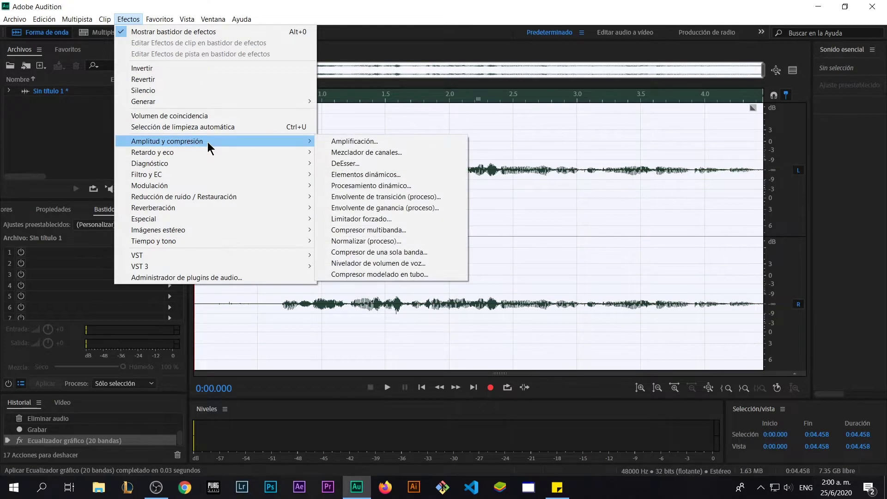
{"action": "left_click", "coordinate": [363, 219]}
{"action": "left_click", "coordinate": [461, 319]}
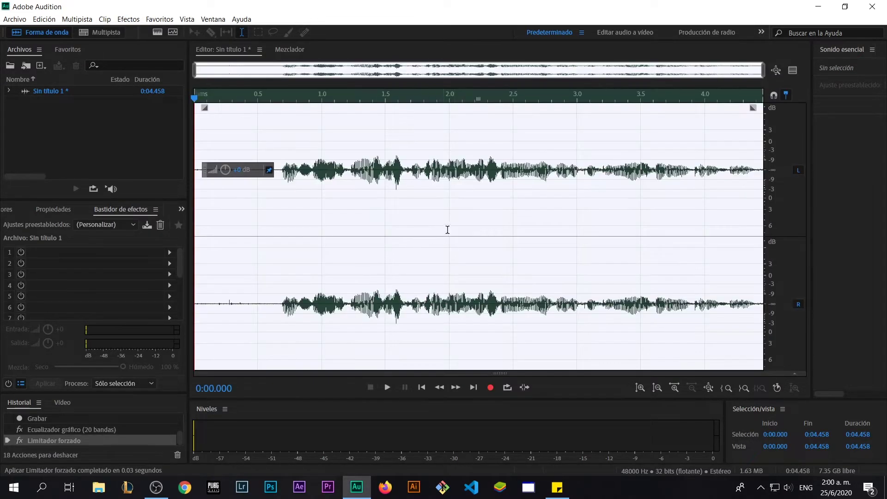
Step: Play the limited voice clip from near its beginning to check how it sounds
{"action": "key", "text": "space"}
{"action": "key", "text": "space"}
{"action": "key", "text": "alt"}
{"action": "key", "text": "Down"}
{"action": "left_click", "coordinate": [206, 97]}
{"action": "key", "text": "space"}
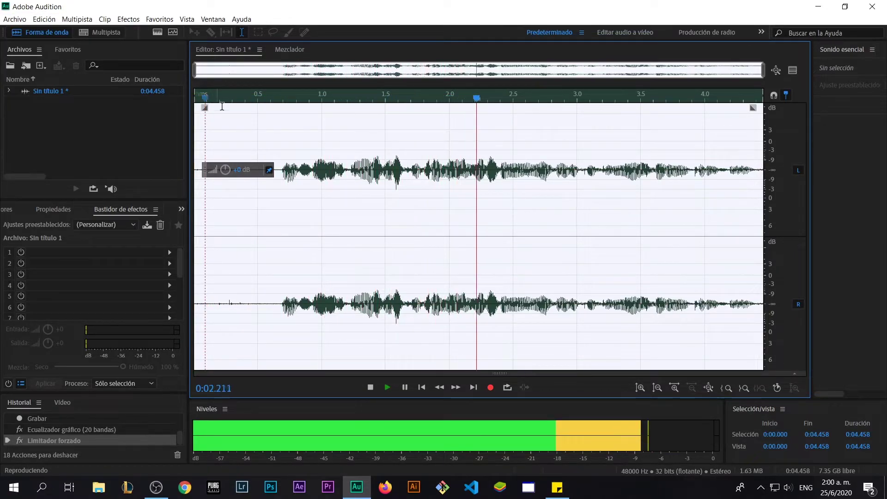
Step: Open the Eliminador de chasquidos automático effect for the whole clip and preview it with the "Reducción ligera" preset
{"action": "double_click", "coordinate": [337, 191]}
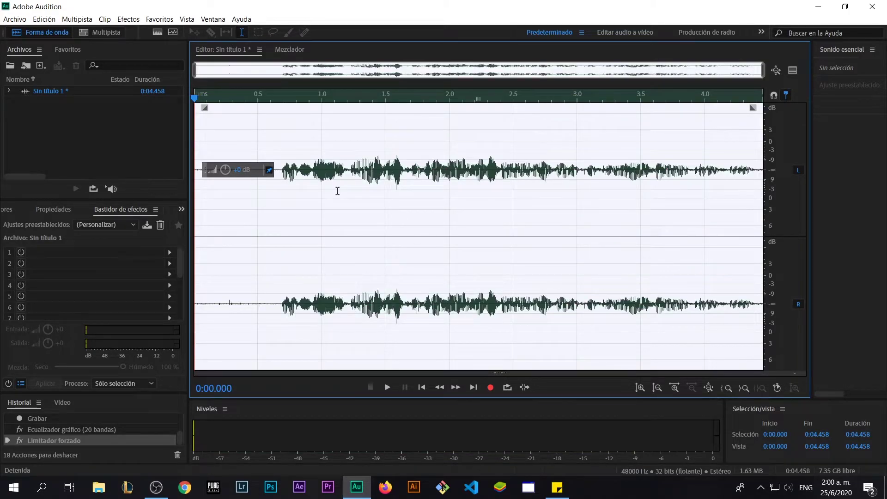
{"action": "left_click", "coordinate": [128, 19]}
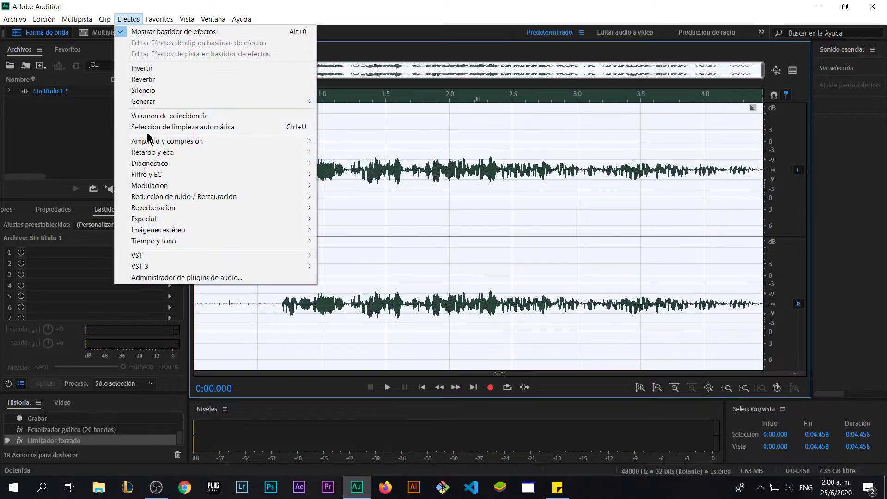
{"action": "mouse_move", "coordinate": [225, 206]}
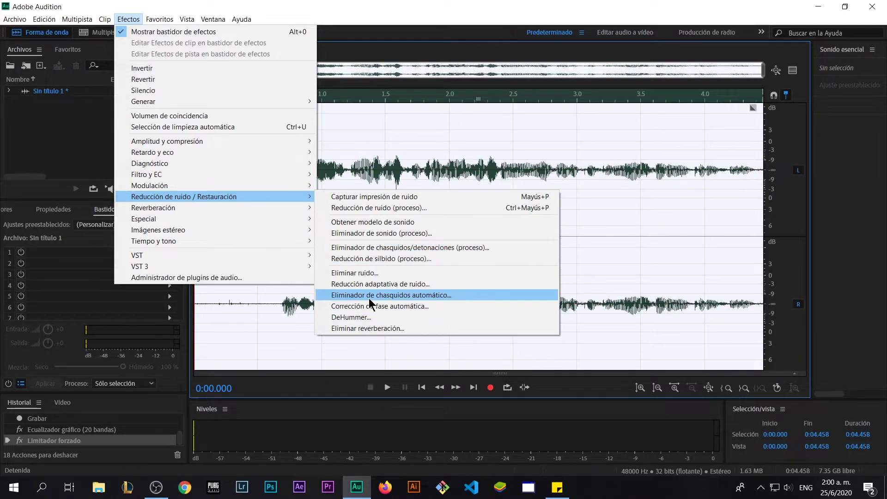
{"action": "left_click", "coordinate": [414, 296]}
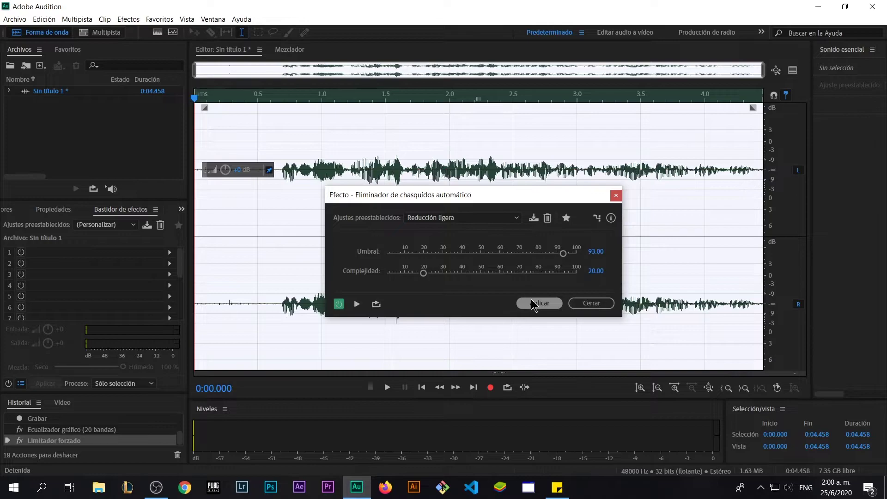
{"action": "left_click", "coordinate": [464, 220]}
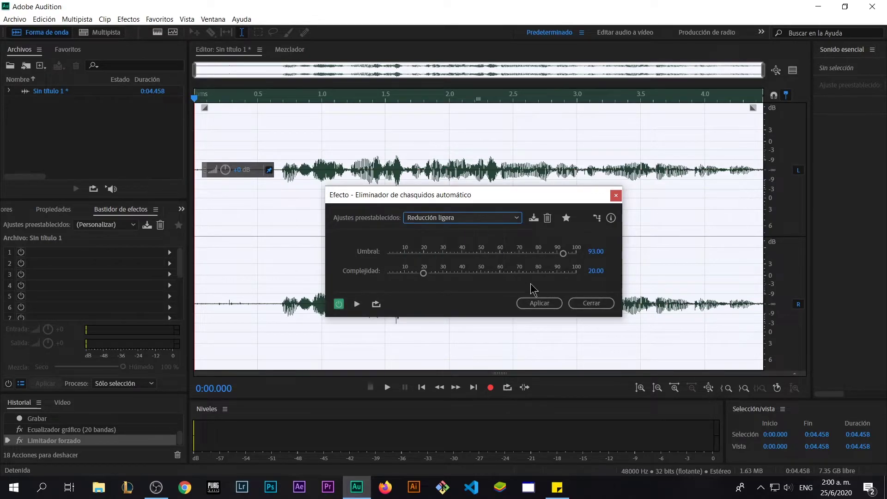
{"action": "left_click", "coordinate": [357, 304]}
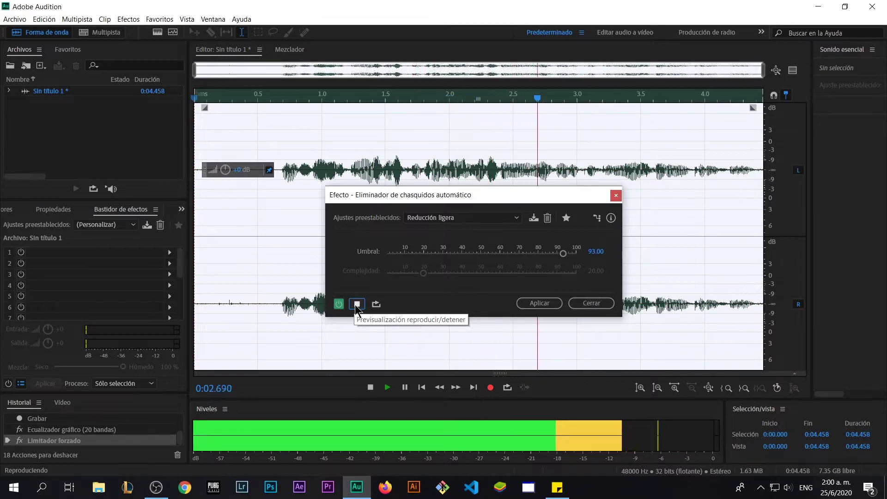
Step: Switch the click remover to the "Reducción intensa" preset, preview it and apply it to the whole clip
{"action": "left_click", "coordinate": [462, 220]}
{"action": "left_click", "coordinate": [446, 243]}
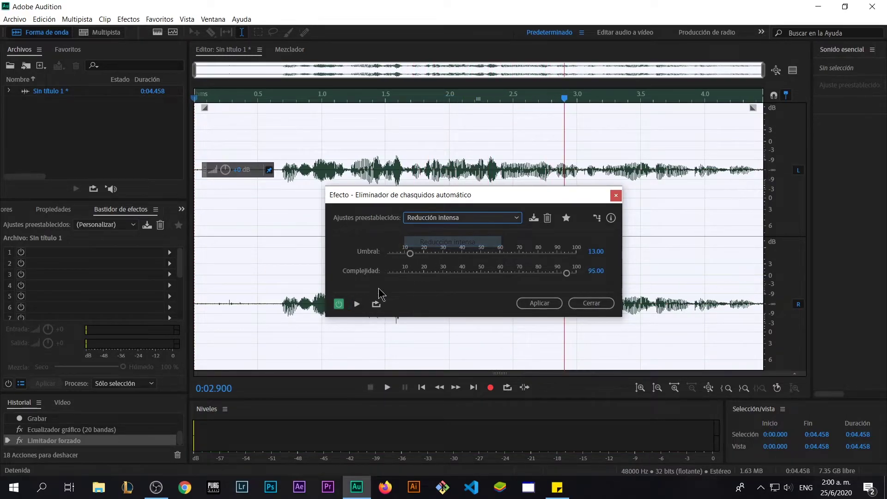
{"action": "left_click", "coordinate": [276, 97]}
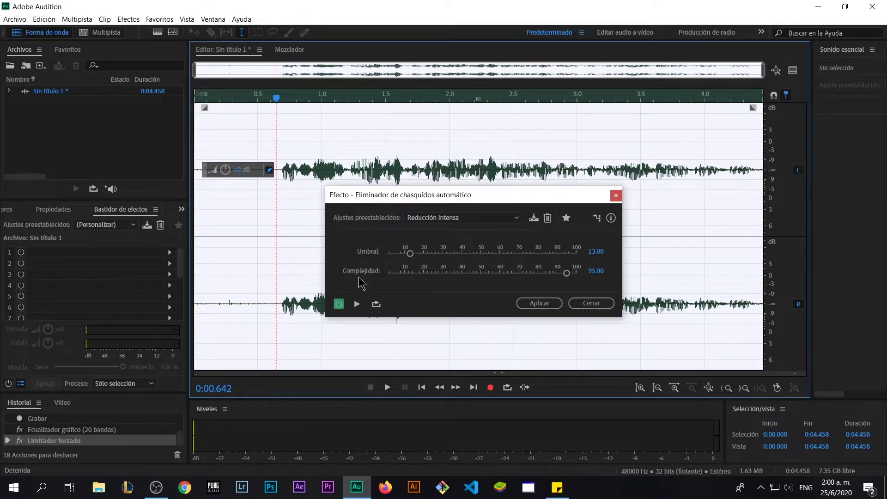
{"action": "left_click", "coordinate": [358, 304]}
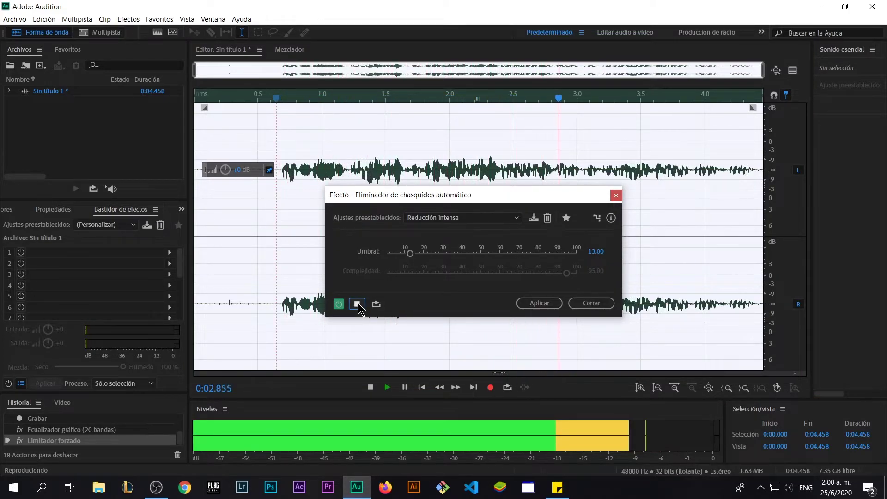
{"action": "key", "text": "space"}
{"action": "left_click", "coordinate": [539, 303]}
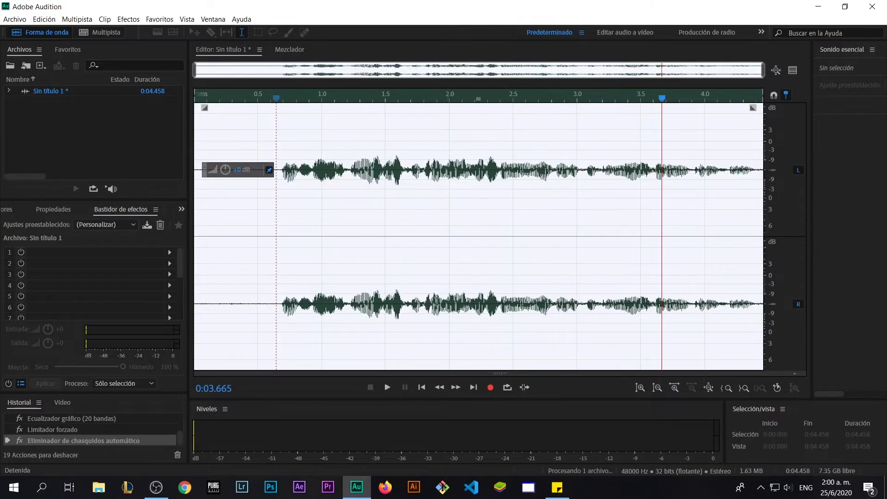
Step: Open the Eliminar reverberación effect for the whole clip and preview it with its current amount
{"action": "left_click", "coordinate": [129, 20]}
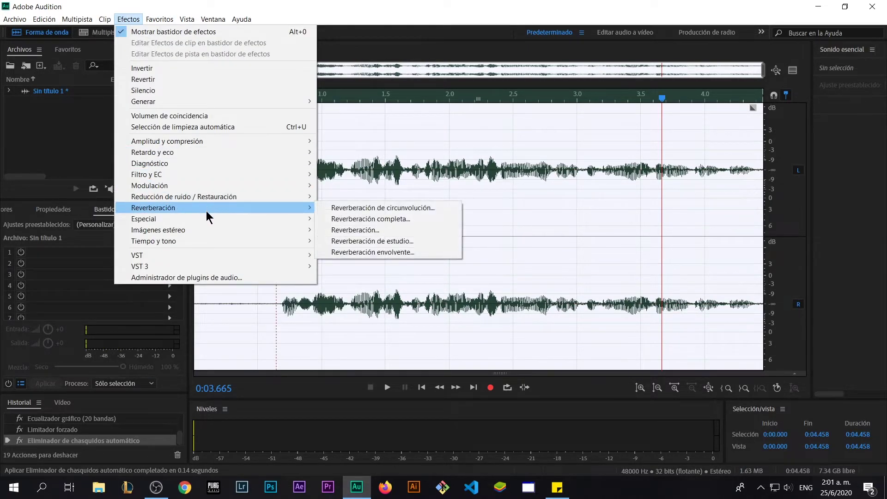
{"action": "mouse_move", "coordinate": [235, 213]}
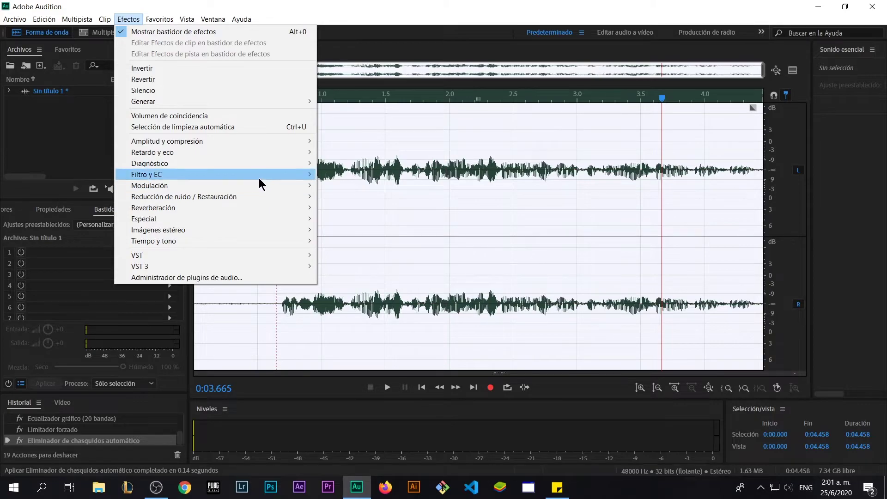
{"action": "mouse_move", "coordinate": [259, 179]}
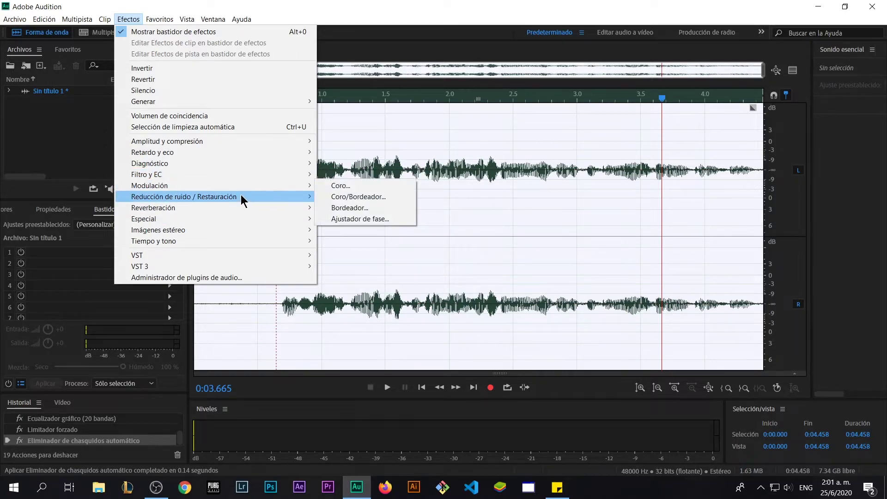
{"action": "mouse_move", "coordinate": [240, 195]}
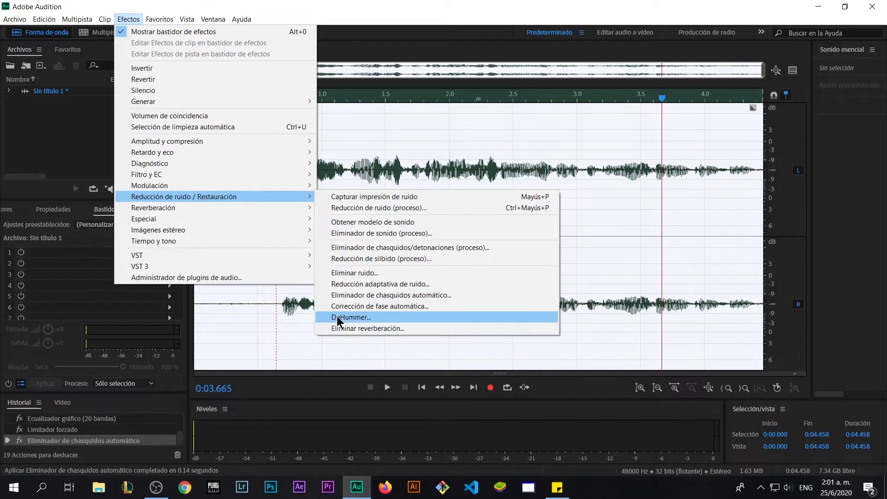
{"action": "left_click", "coordinate": [375, 329]}
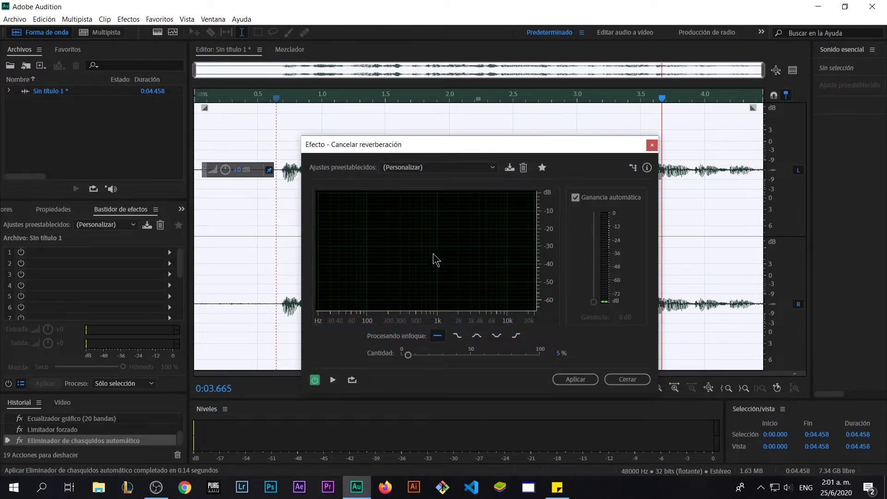
{"action": "left_click_drag", "start_coordinate": [485, 144], "coordinate": [461, 101]}
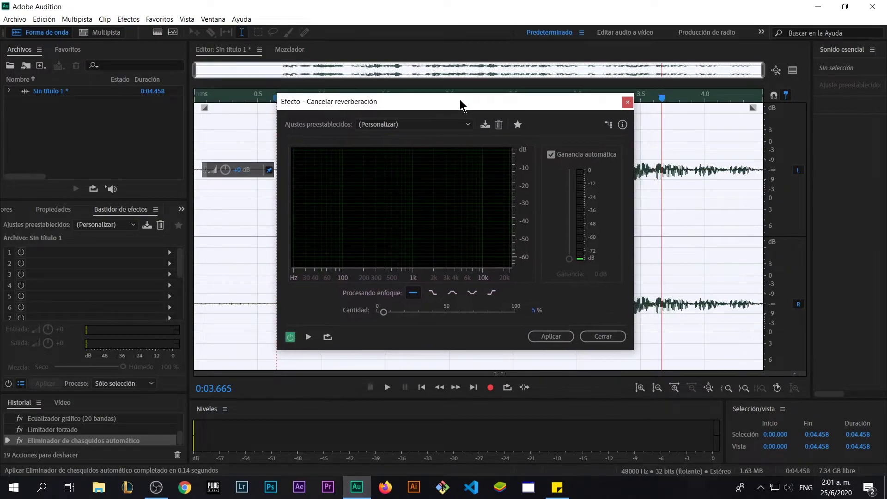
{"action": "left_click", "coordinate": [308, 337]}
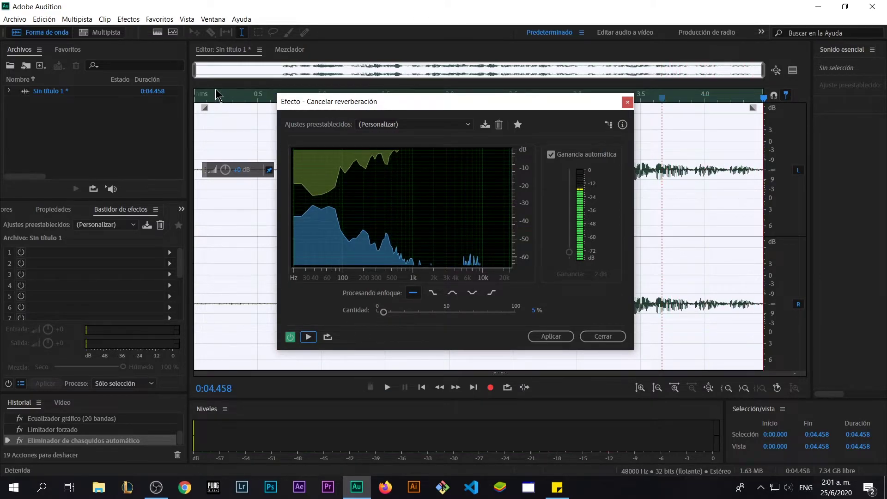
Step: Try the reverb removal with its amount at 0% and preview the clip
{"action": "left_click", "coordinate": [309, 337]}
{"action": "left_click_drag", "start_coordinate": [383, 312], "coordinate": [341, 324]}
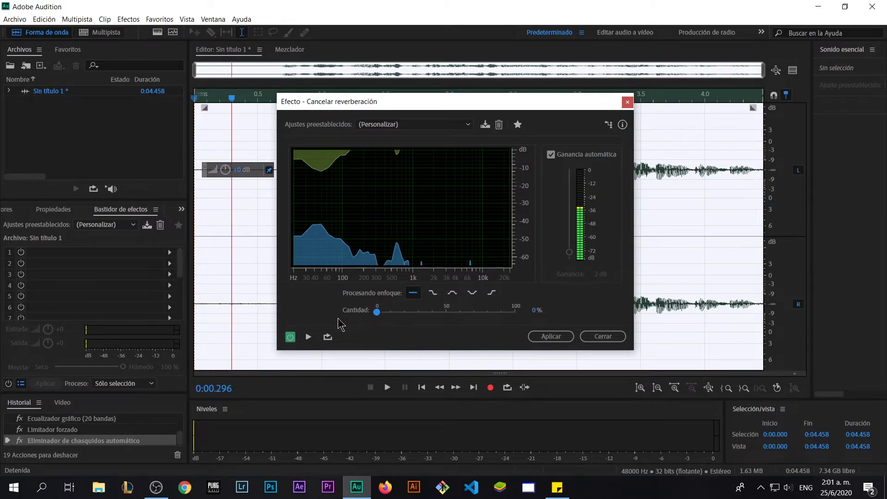
{"action": "left_click", "coordinate": [308, 337]}
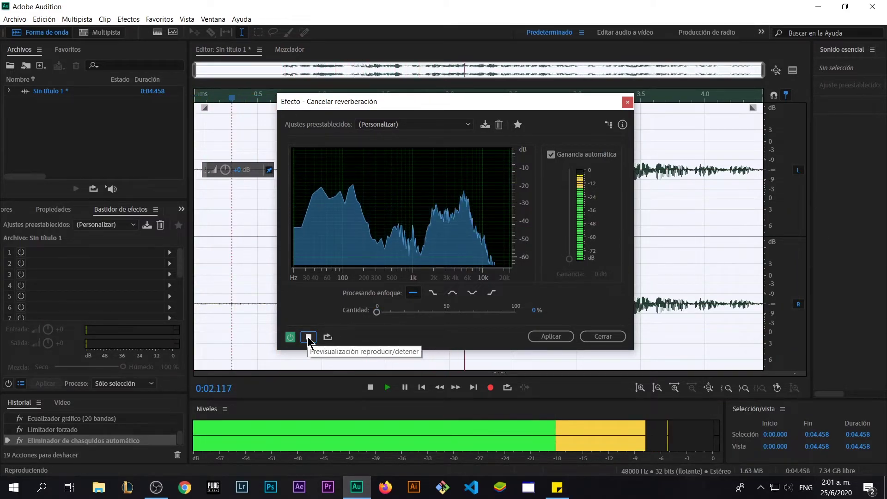
{"action": "left_click", "coordinate": [309, 339]}
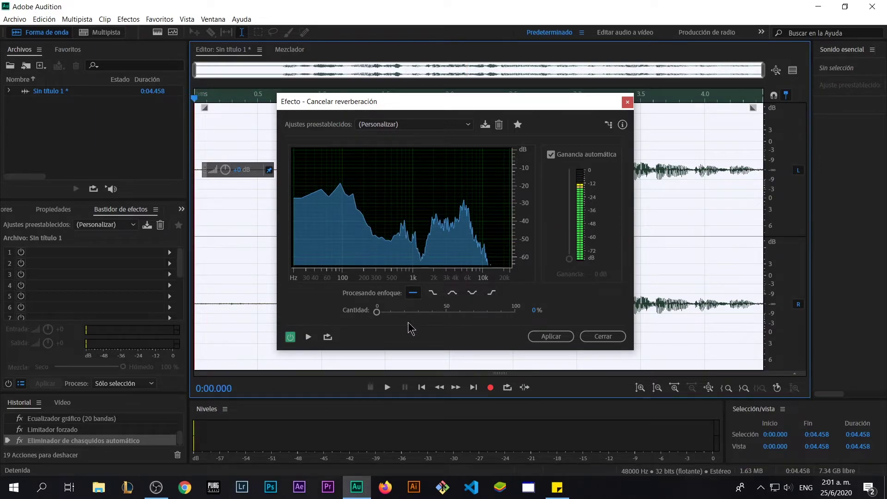
Step: Set the reverb removal amount to 10%, preview it from the beginning and apply it to the clip
{"action": "left_click_drag", "start_coordinate": [377, 312], "coordinate": [384, 312]}
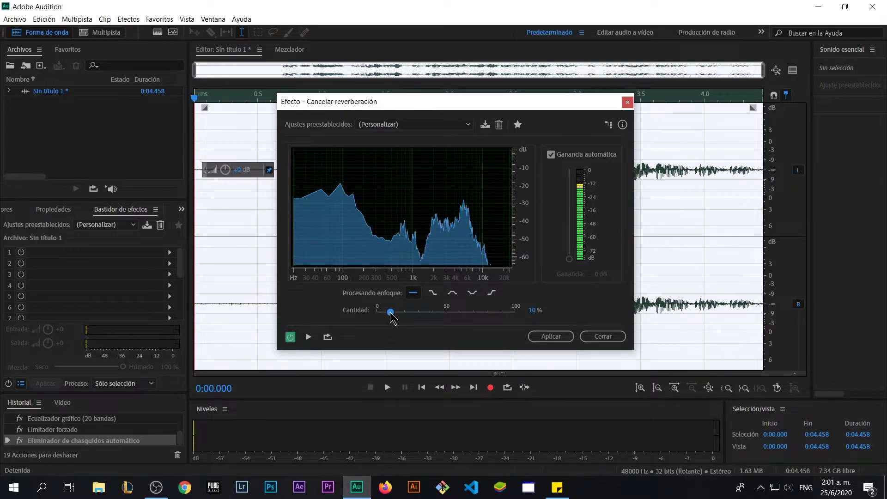
{"action": "left_click", "coordinate": [195, 102]}
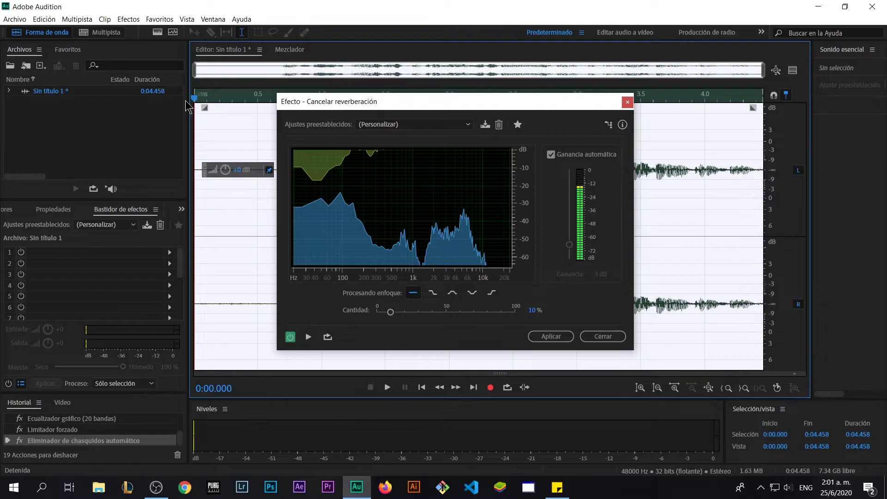
{"action": "key", "text": "space"}
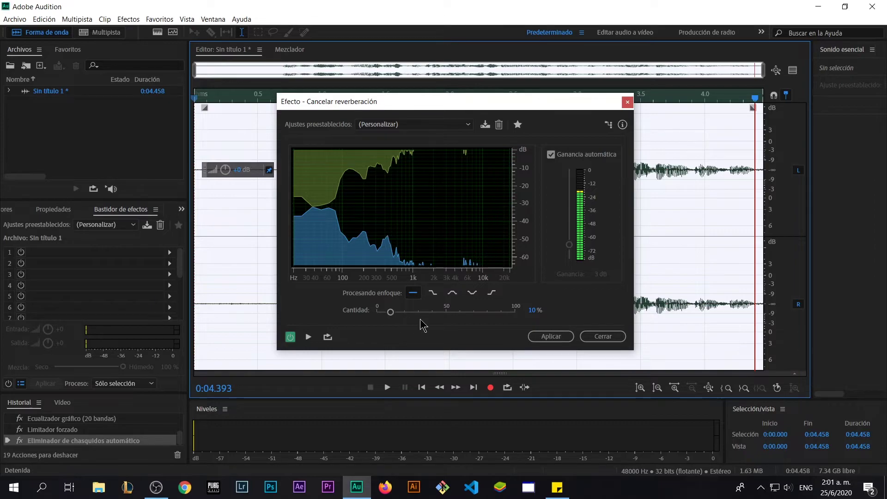
{"action": "left_click", "coordinate": [543, 339]}
Step: Play the processed clip from near its start to check the result of the reverb removal
{"action": "left_click", "coordinate": [207, 226]}
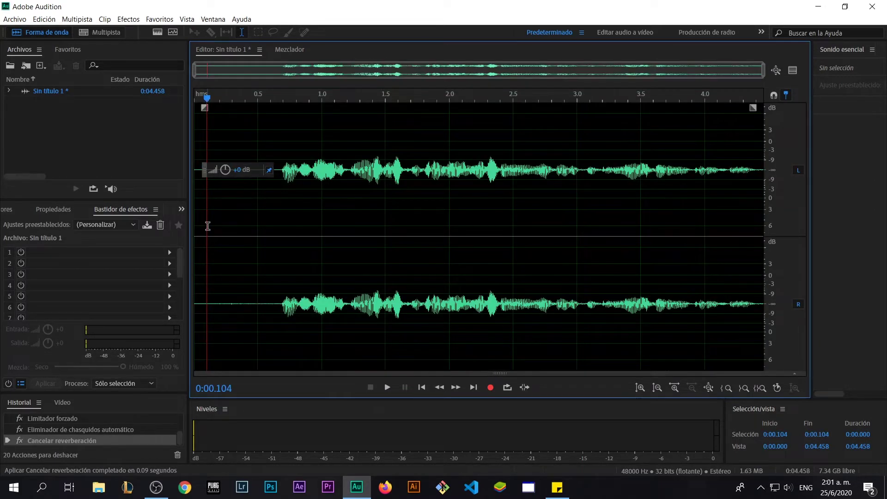
{"action": "key", "text": "space"}
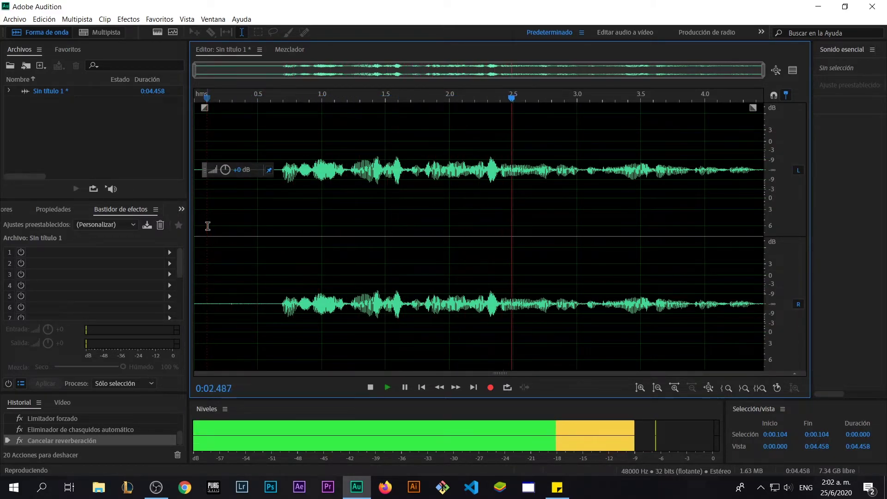
{"action": "key", "text": "space"}
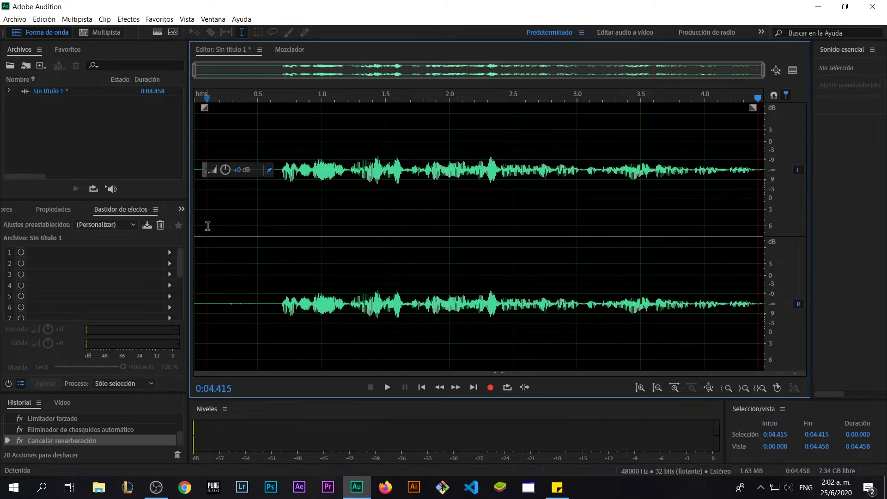
Step: Delete the entire voice clip and record a new take of about 9.3 seconds in its place
{"action": "left_click", "coordinate": [395, 236]}
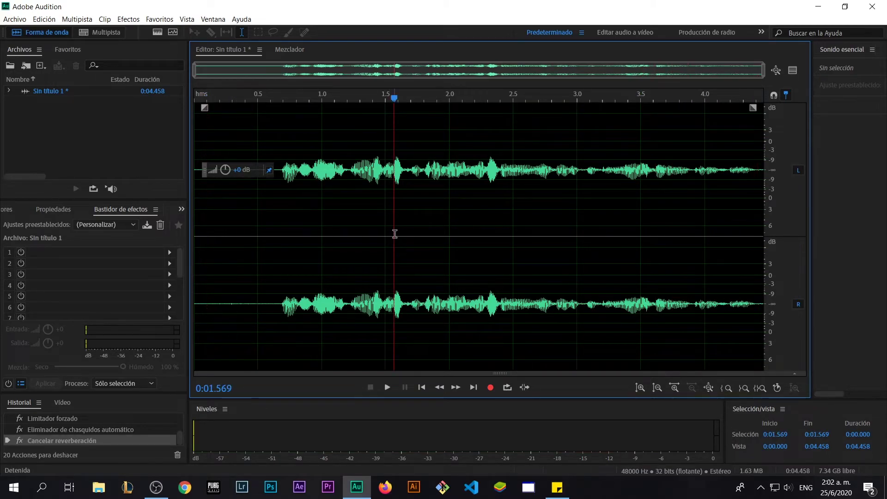
{"action": "key", "text": "ctrl+a"}
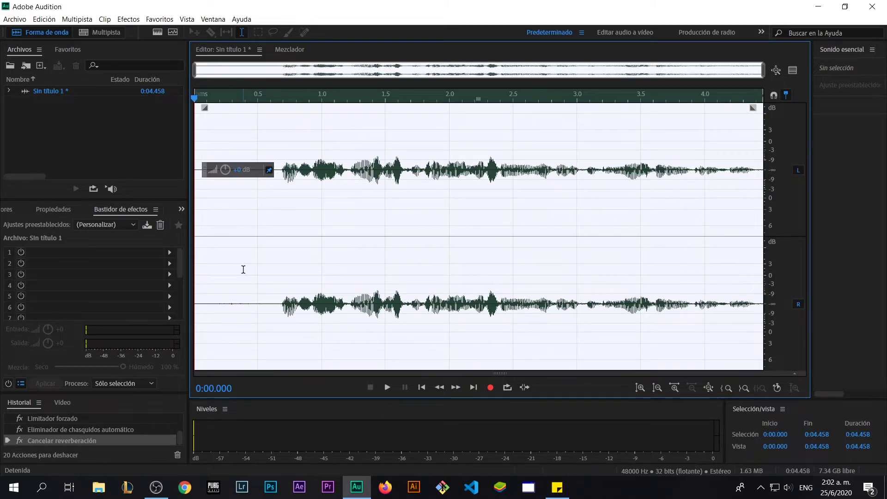
{"action": "left_click", "coordinate": [393, 233]}
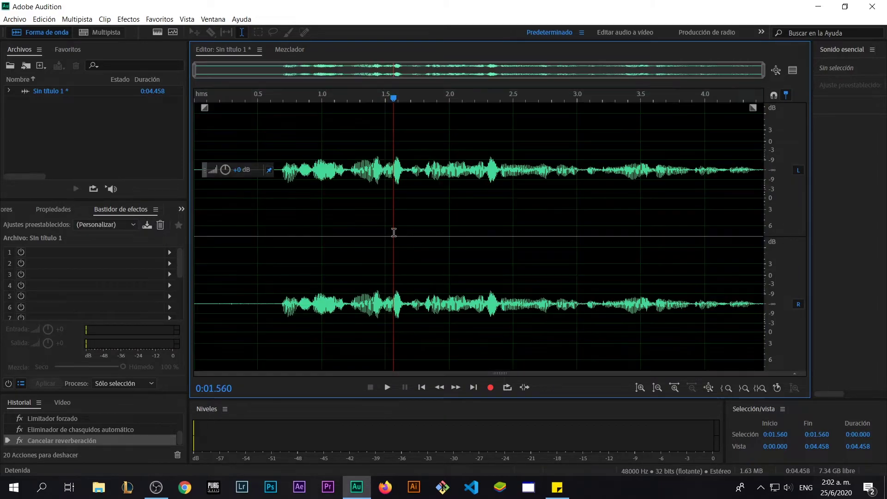
{"action": "key", "text": "ctrl+a"}
{"action": "key", "text": "Delete"}
{"action": "left_click", "coordinate": [491, 389]}
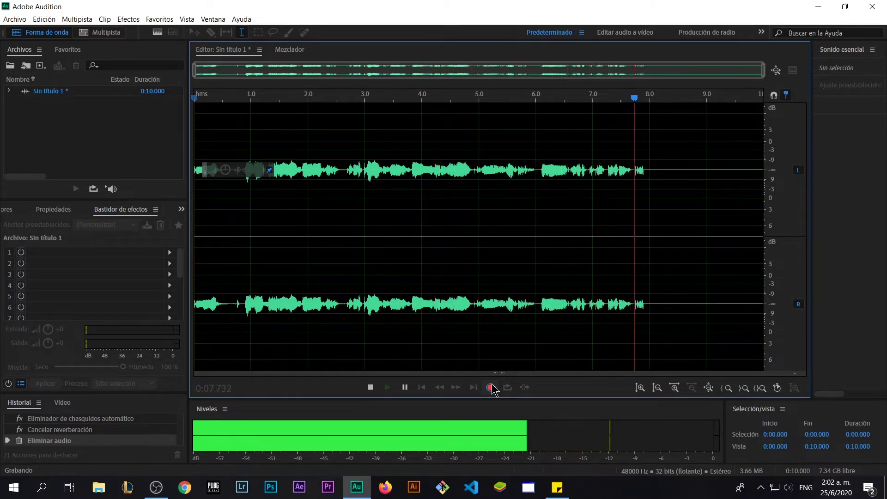
{"action": "left_click", "coordinate": [490, 388]}
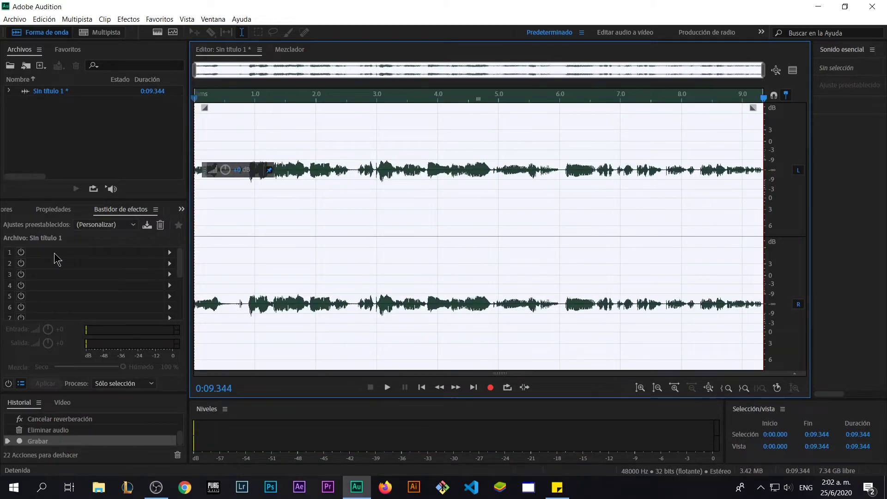
Step: Enlarge the effects rack to show ten slots and consult the sticky note listing the voice processing tasks
{"action": "left_click", "coordinate": [29, 255]}
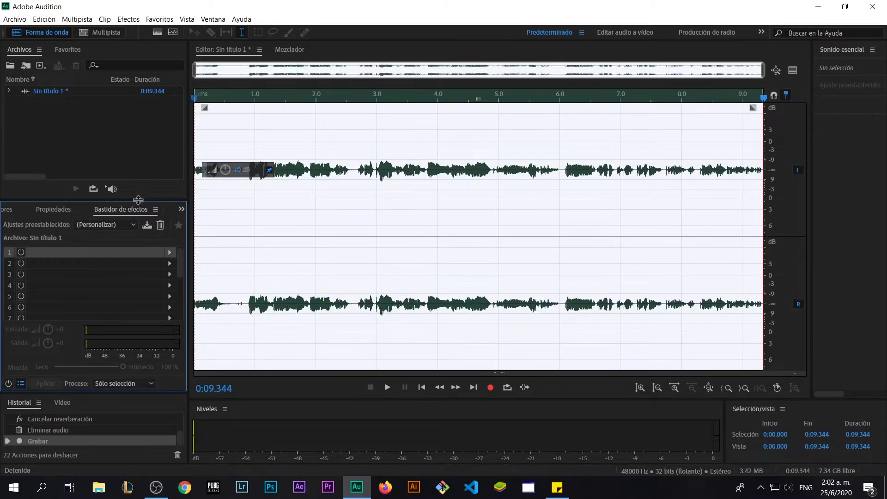
{"action": "left_click_drag", "start_coordinate": [138, 200], "coordinate": [138, 161]}
{"action": "left_click", "coordinate": [170, 214]}
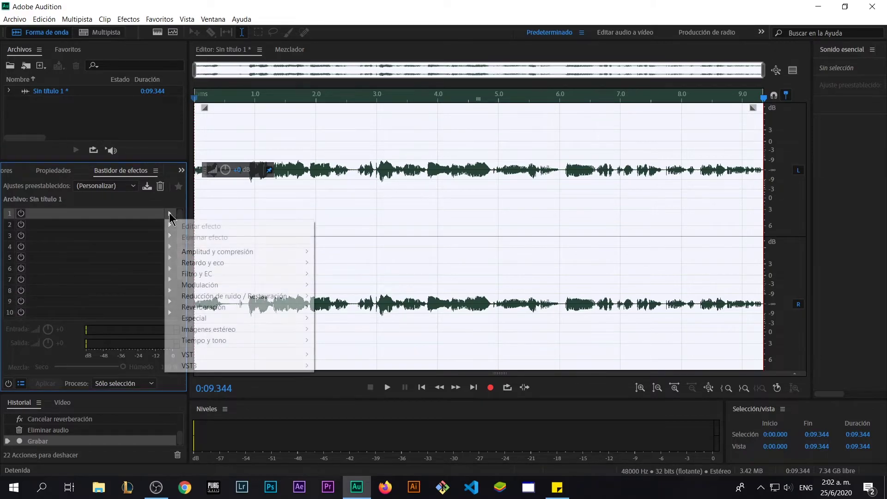
{"action": "left_click", "coordinate": [170, 213]}
{"action": "left_click", "coordinate": [170, 213]}
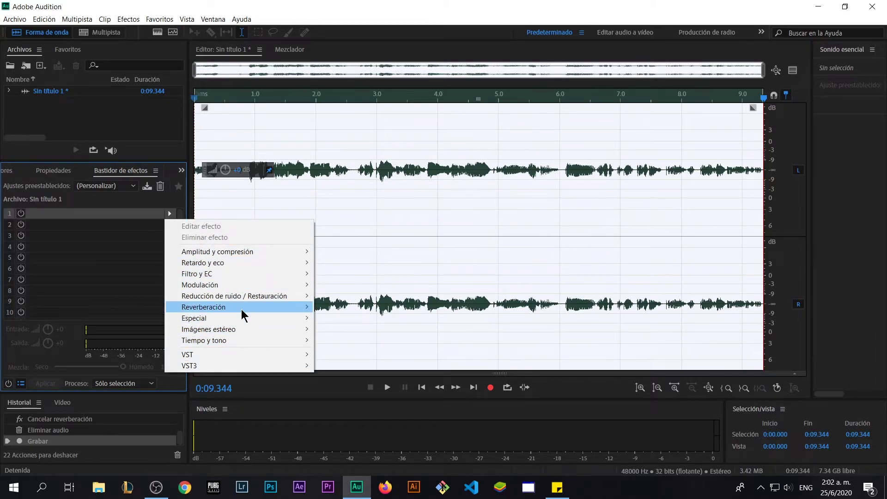
{"action": "mouse_move", "coordinate": [242, 309]}
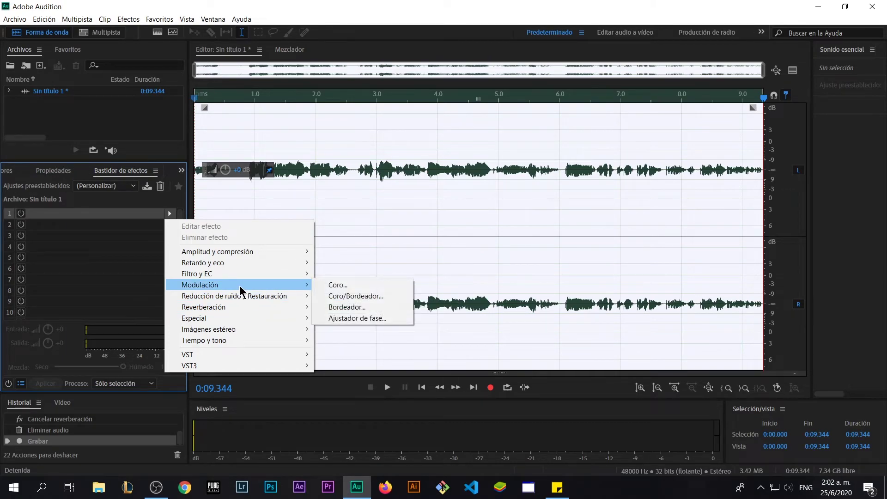
{"action": "left_click", "coordinate": [558, 487]}
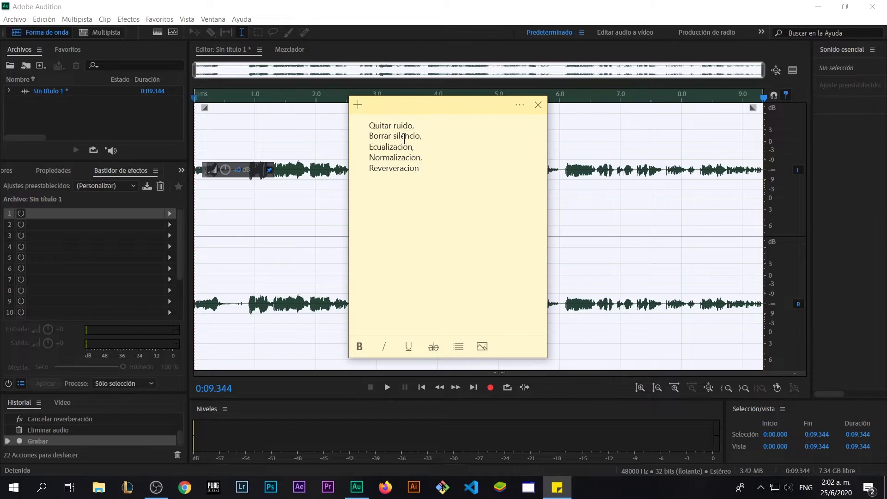
Step: Add the Eliminar ruido effect to the first rack slot and set its amount to 17%
{"action": "left_click", "coordinate": [170, 213]}
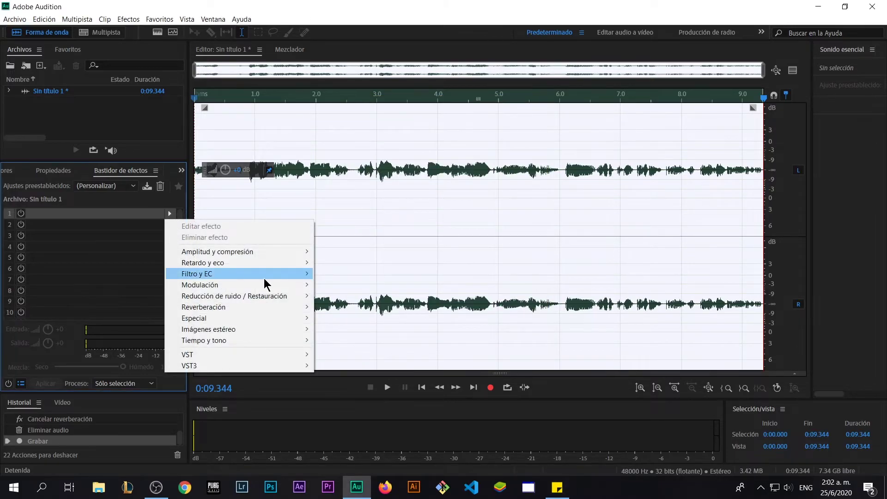
{"action": "mouse_move", "coordinate": [265, 296]}
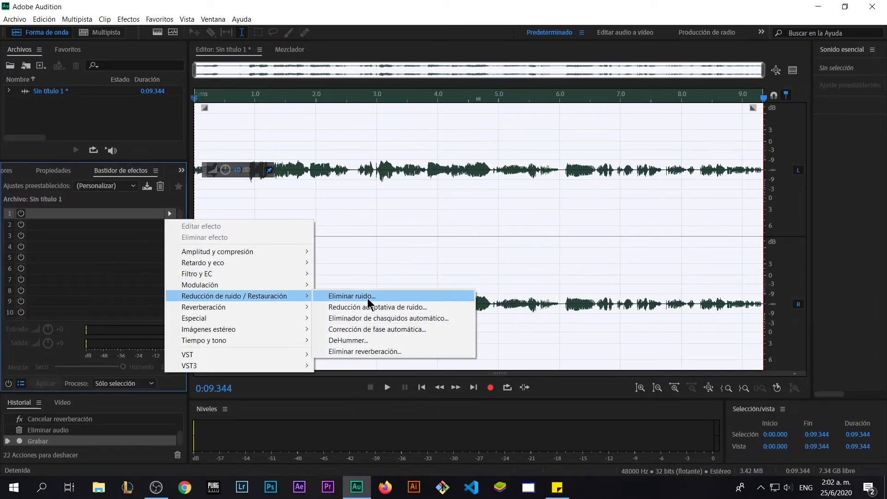
{"action": "left_click", "coordinate": [386, 299]}
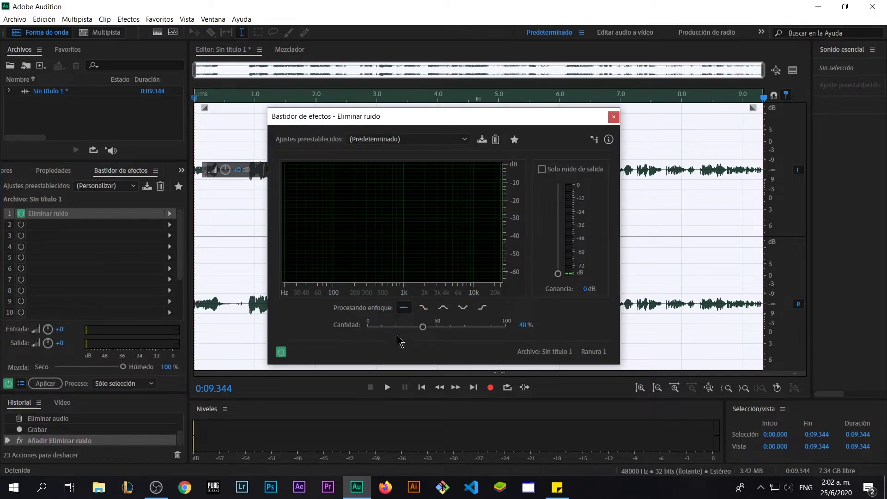
{"action": "left_click_drag", "start_coordinate": [417, 328], "coordinate": [398, 328]}
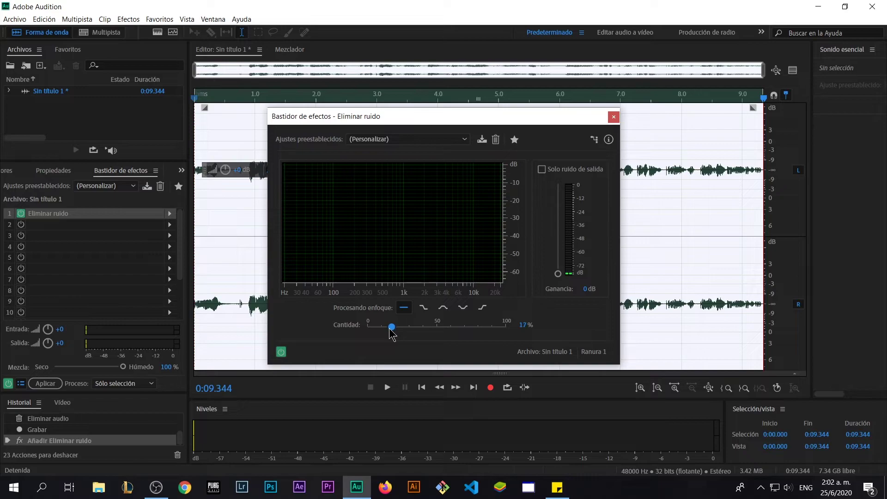
Step: Preview the clip from the beginning, comparing it with the noise removal off and on, and close the effect's settings
{"action": "left_click", "coordinate": [215, 96]}
{"action": "key", "text": "space"}
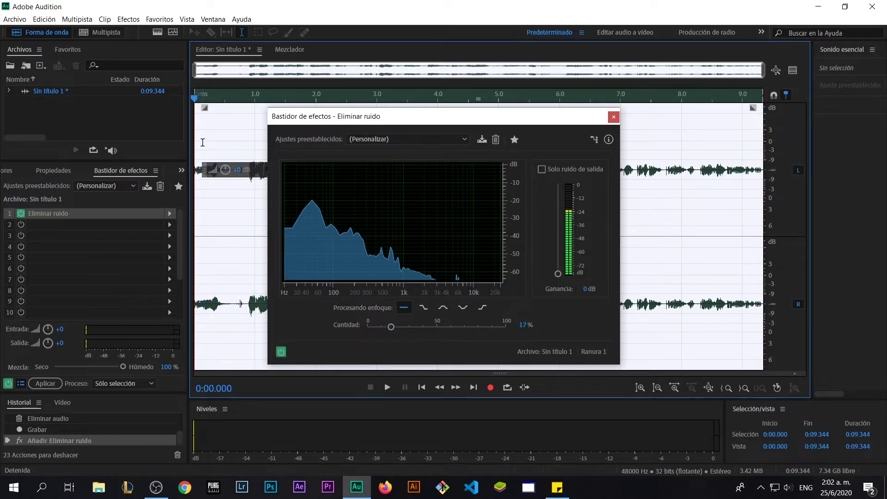
{"action": "key", "text": "space"}
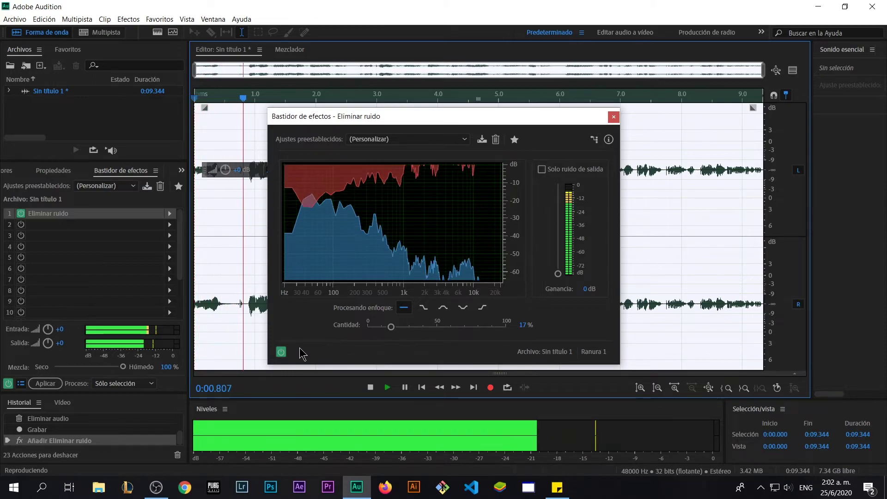
{"action": "left_click", "coordinate": [281, 352]}
{"action": "left_click", "coordinate": [281, 352]}
{"action": "key", "text": "space"}
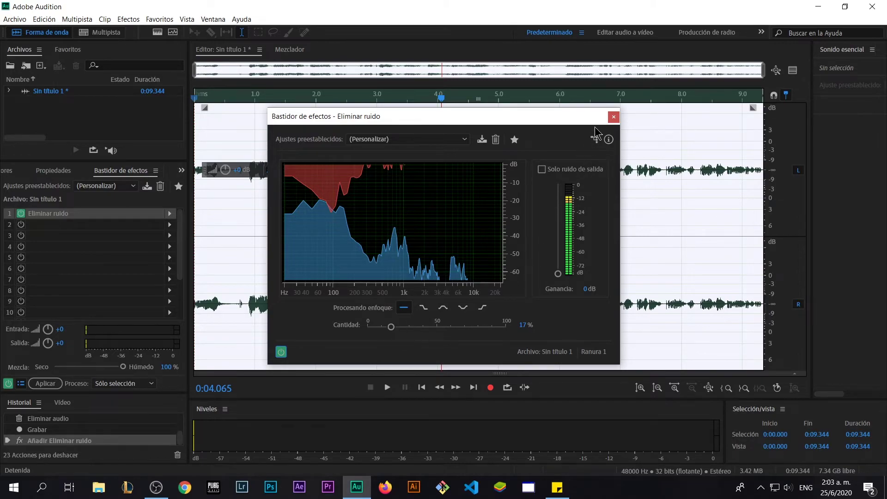
{"action": "left_click", "coordinate": [613, 117]}
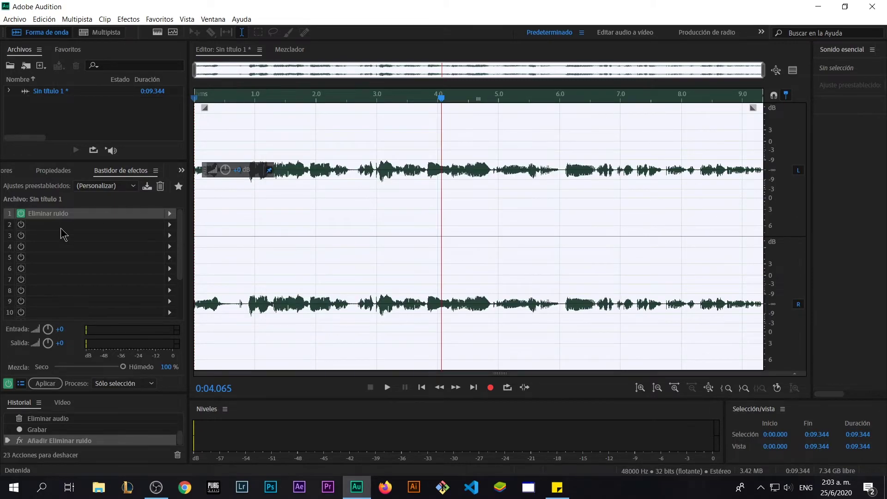
Step: Add the Ecualizador gráfico (20 bandas) effect to the second rack slot with its default settings
{"action": "left_click", "coordinate": [170, 225]}
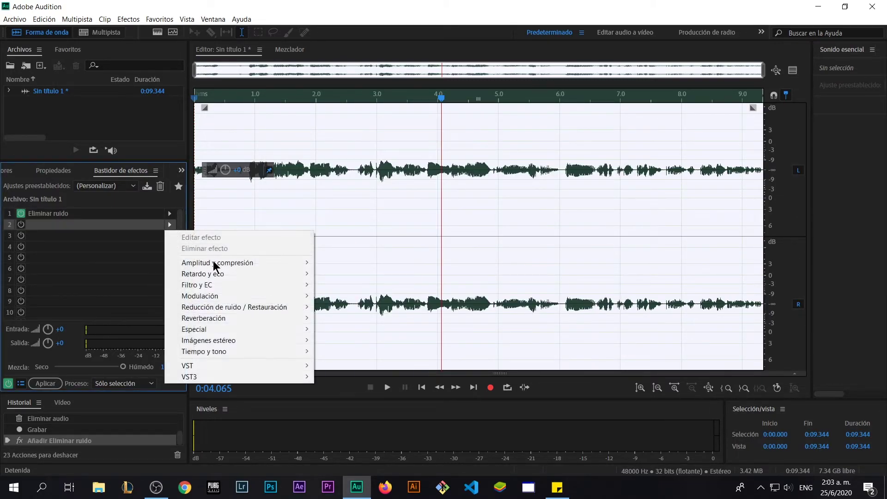
{"action": "mouse_move", "coordinate": [268, 286]}
{"action": "left_click", "coordinate": [393, 307]}
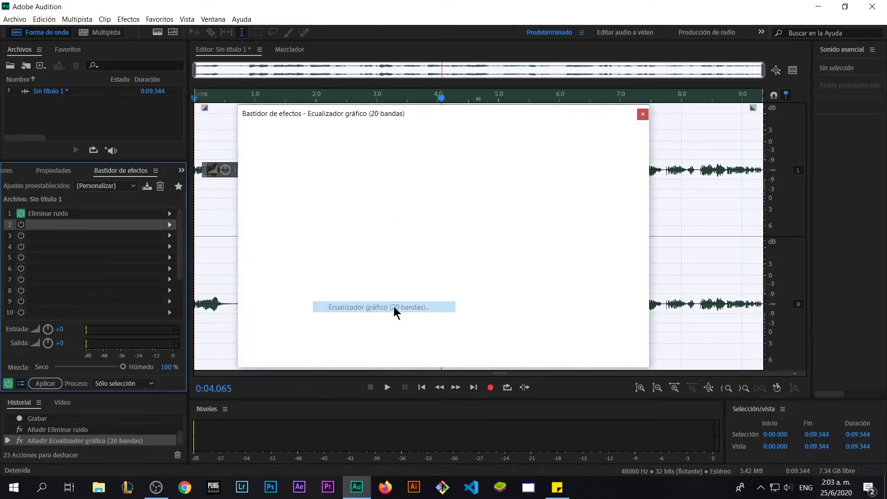
{"action": "left_click", "coordinate": [643, 114]}
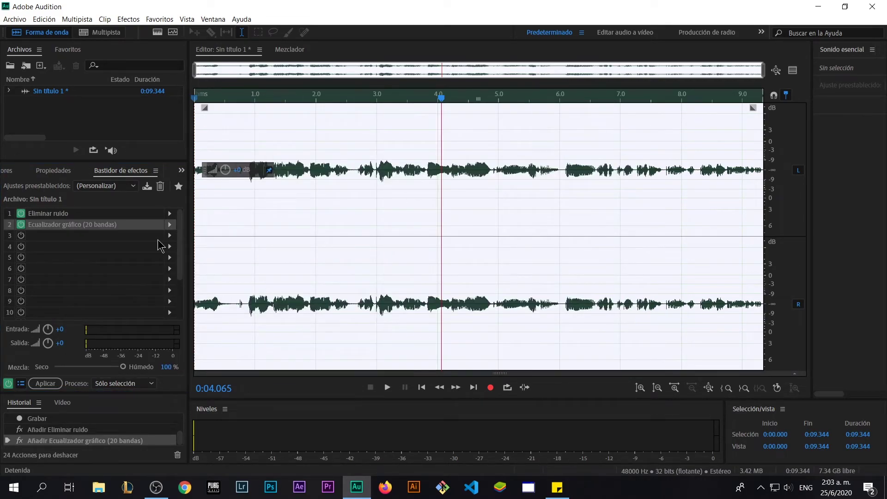
Step: Add the Limitador forzado effect to the third rack slot, keeping its settings as they are
{"action": "left_click", "coordinate": [170, 236]}
{"action": "mouse_move", "coordinate": [233, 296]}
{"action": "mouse_move", "coordinate": [254, 277]}
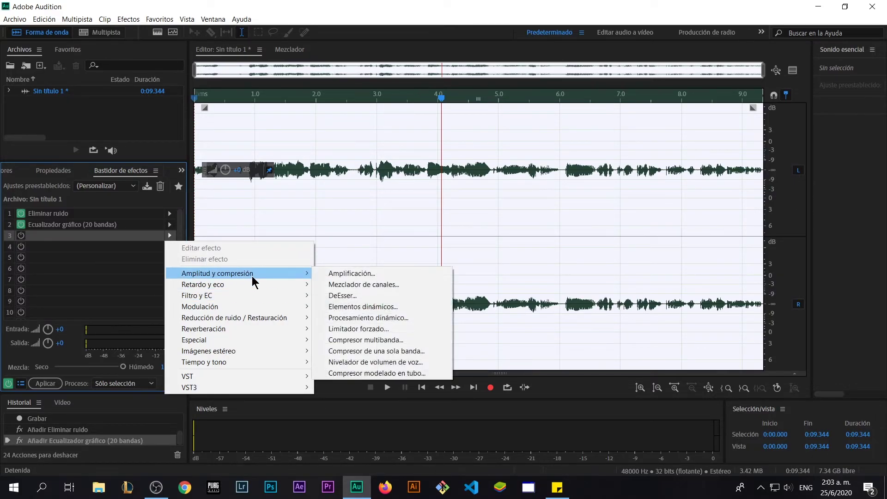
{"action": "left_click", "coordinate": [386, 329]}
{"action": "left_click", "coordinate": [589, 147]}
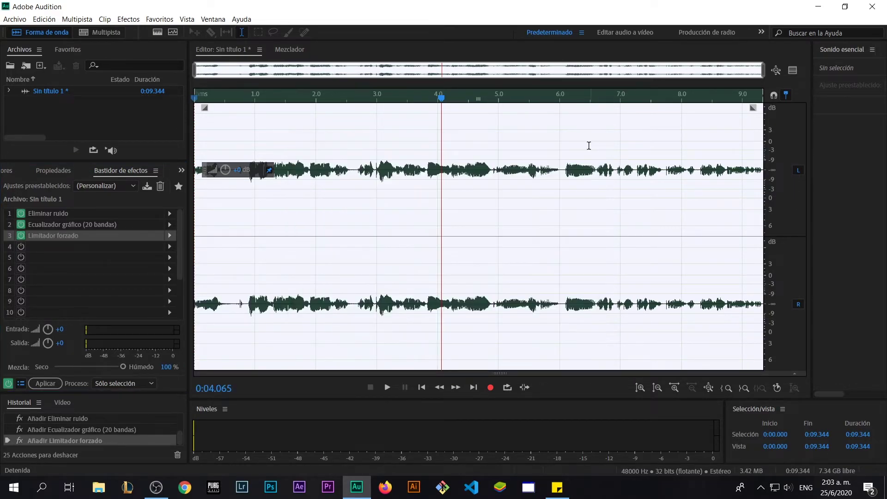
Step: Try the Reverberación effect with default settings in the fourth rack slot and remove it again
{"action": "left_click", "coordinate": [163, 246]}
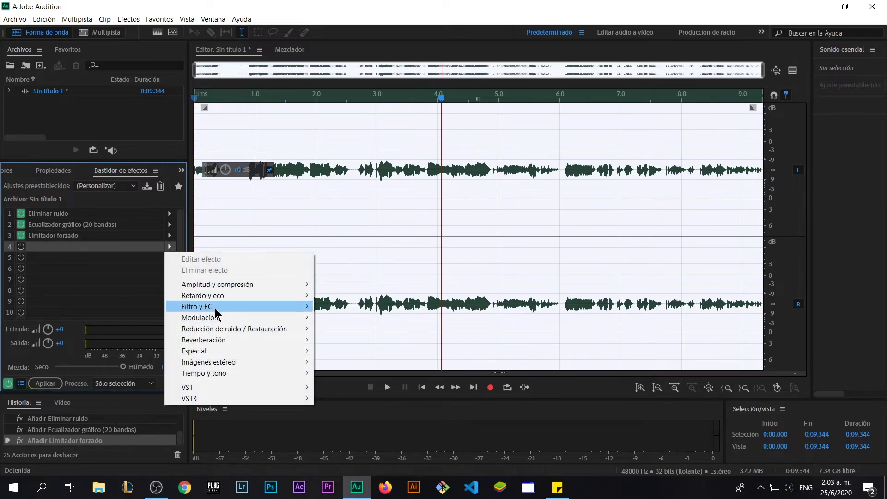
{"action": "mouse_move", "coordinate": [230, 340]}
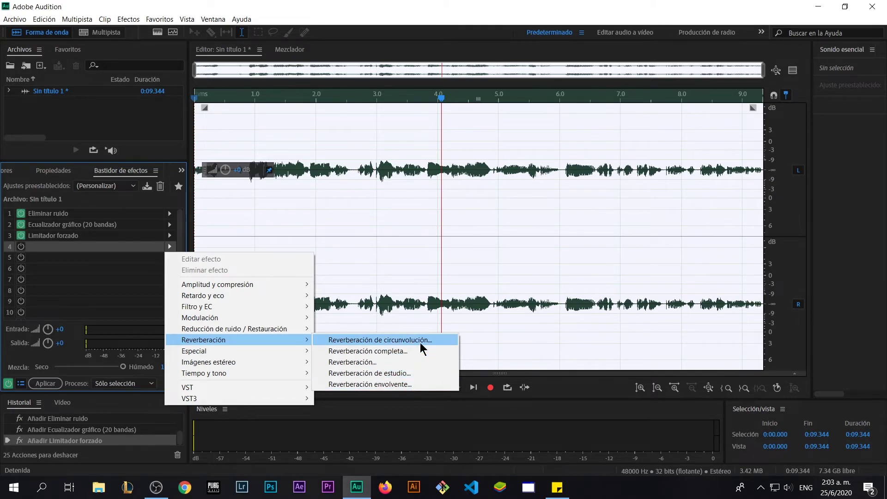
{"action": "left_click", "coordinate": [410, 363]}
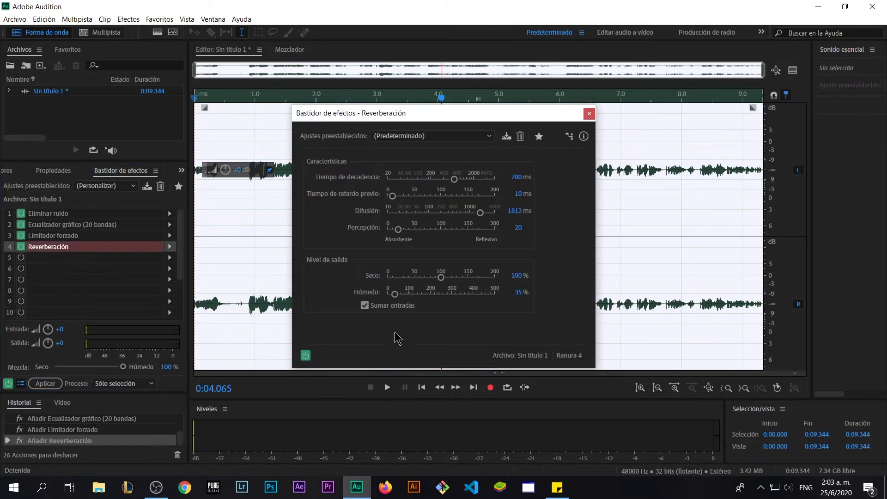
{"action": "left_click", "coordinate": [589, 113]}
{"action": "left_click", "coordinate": [171, 247]}
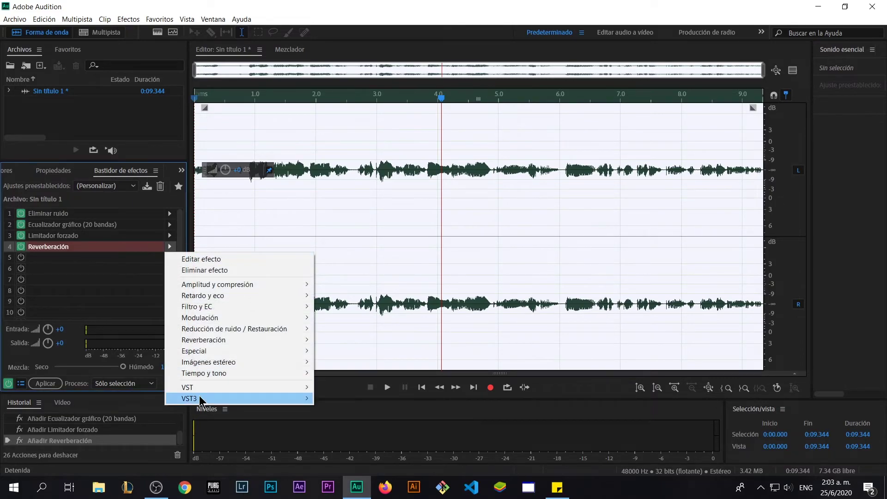
{"action": "left_click", "coordinate": [207, 272]}
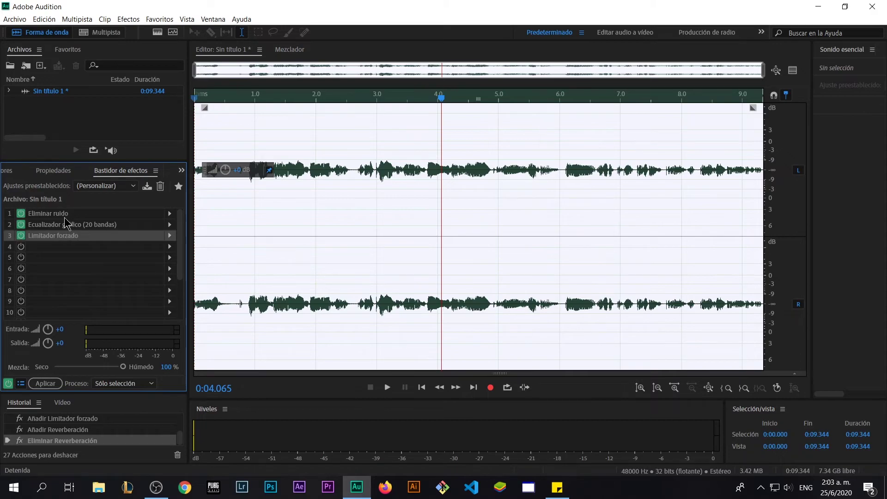
Step: Play the clip from the beginning to hear the three rack effects combined
{"action": "left_click", "coordinate": [197, 97]}
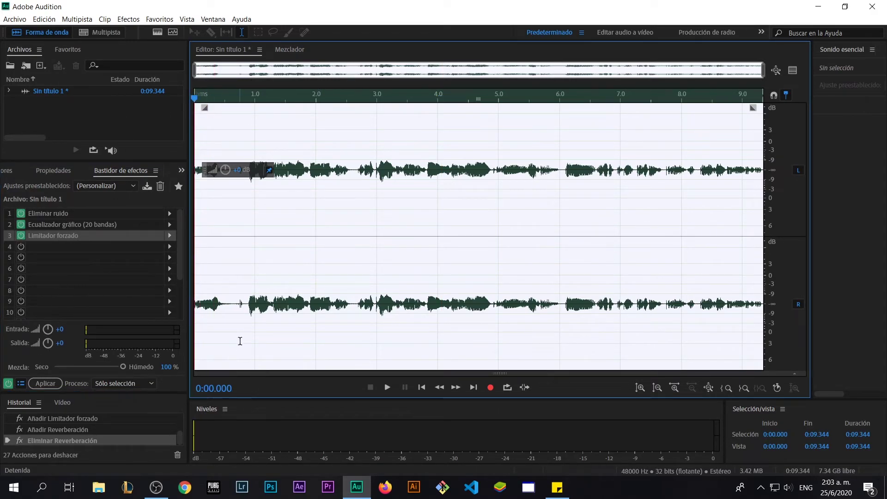
{"action": "key", "text": "space"}
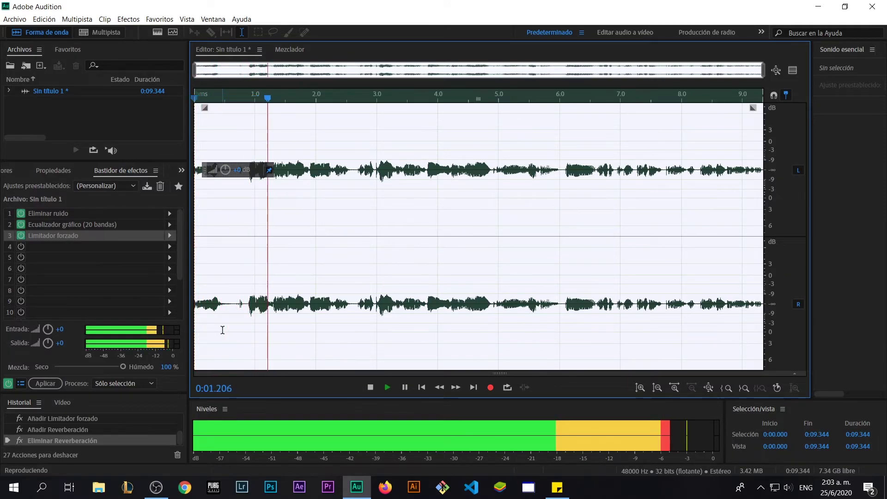
{"action": "key", "text": "space"}
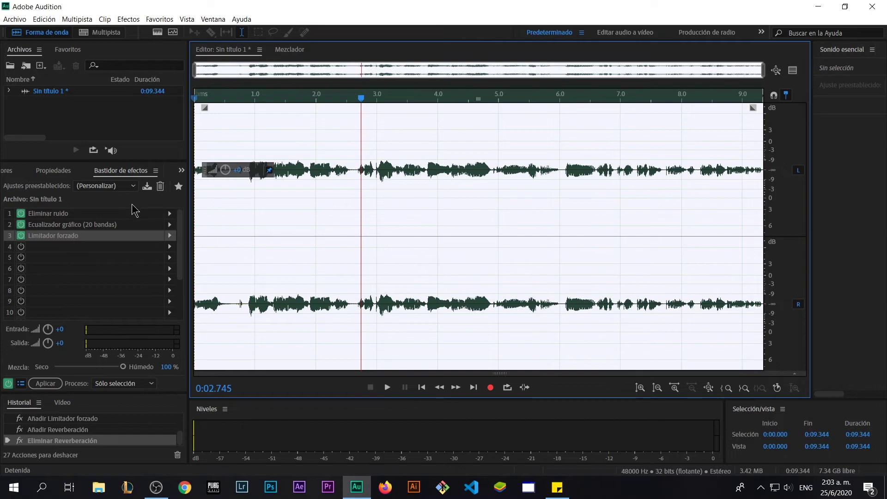
Step: Save the current effects rack as a preset named "dsad" and check for it in the preset list
{"action": "left_click", "coordinate": [147, 186]}
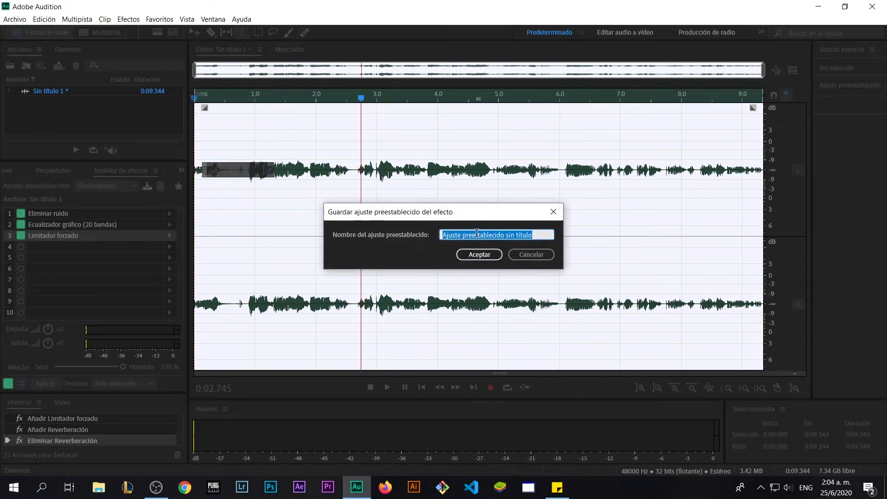
{"action": "type", "text": "dsad"}
{"action": "left_click", "coordinate": [479, 254]}
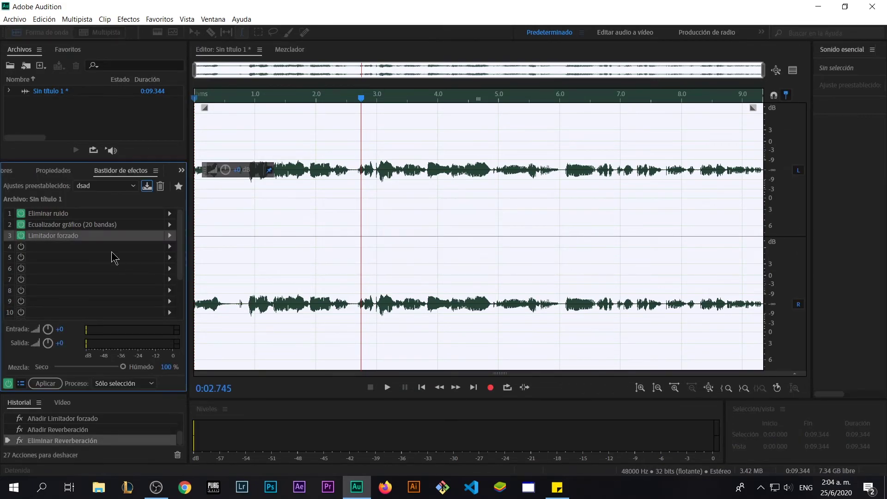
{"action": "left_click", "coordinate": [121, 186]}
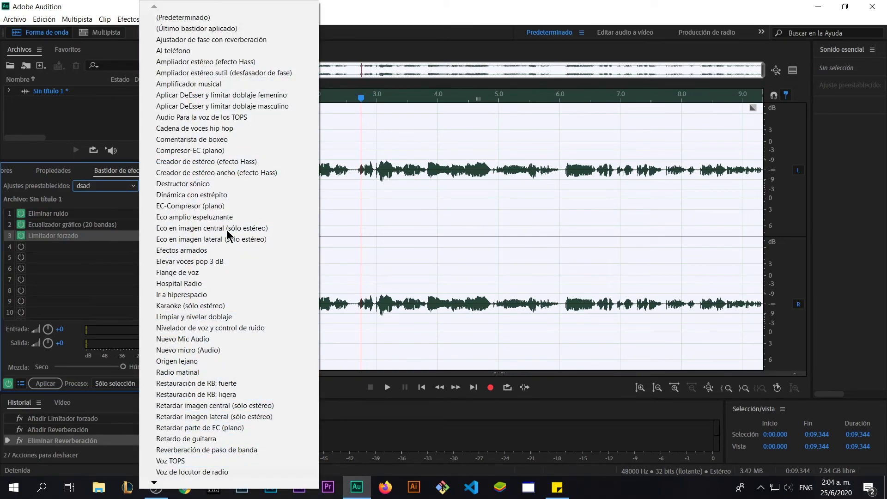
{"action": "mouse_move", "coordinate": [153, 486]}
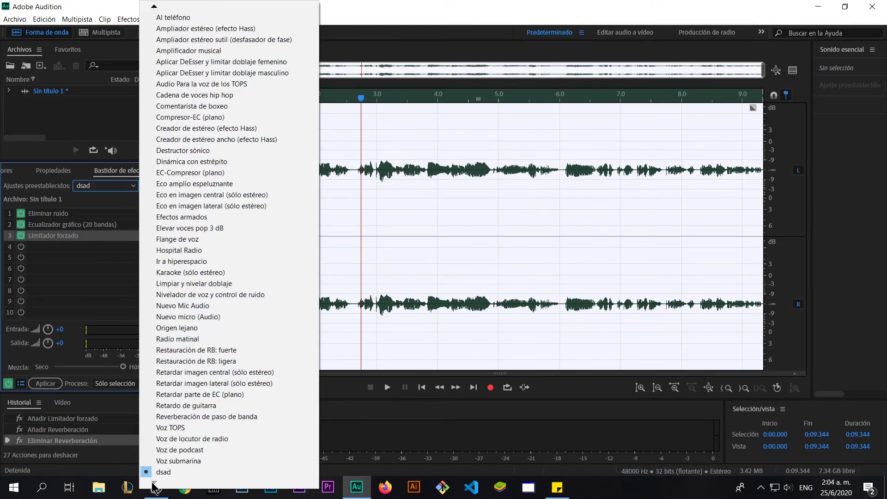
{"action": "left_click", "coordinate": [76, 270]}
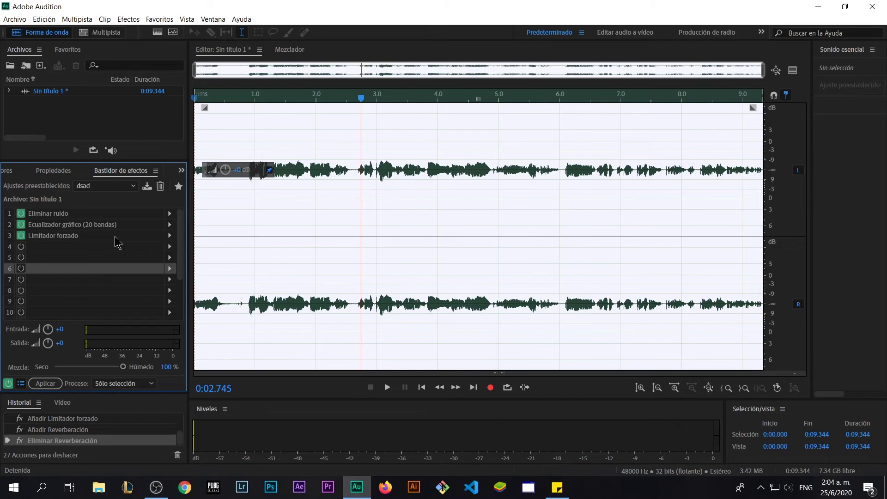
Step: Empty the effects rack by removing the limiter, the graphic equalizer and the noise removal
{"action": "left_click", "coordinate": [44, 235]}
{"action": "key", "text": "Delete"}
{"action": "left_click", "coordinate": [48, 225]}
{"action": "key", "text": "Delete"}
{"action": "left_click", "coordinate": [69, 214]}
{"action": "key", "text": "Delete"}
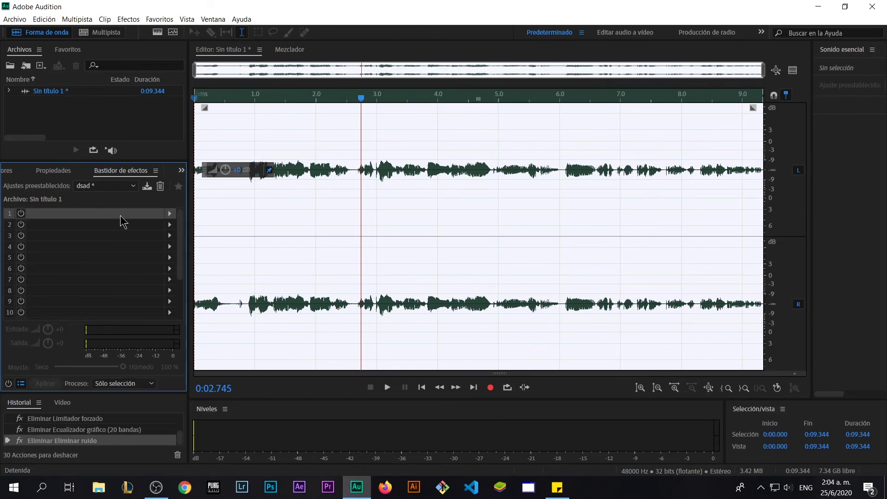
Step: Try the rack preset Voz de locutor de radio and undo its application
{"action": "left_click", "coordinate": [135, 189]}
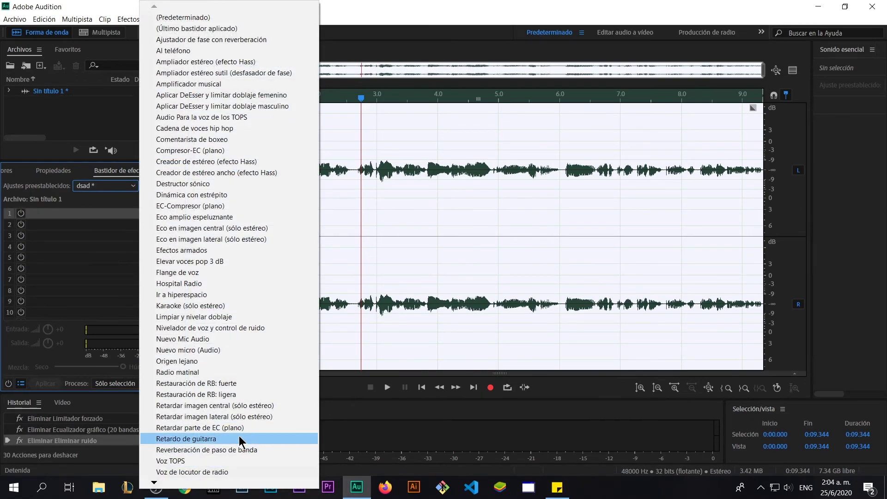
{"action": "left_click", "coordinate": [160, 472]}
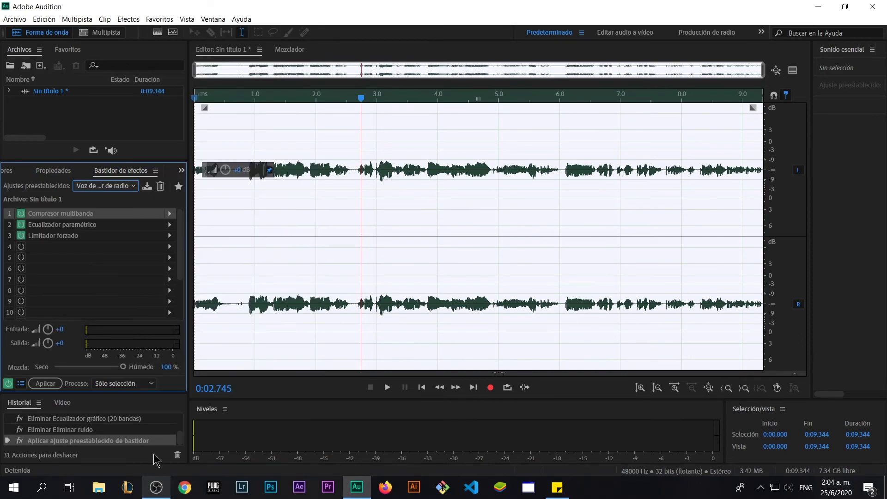
{"action": "key", "text": "ctrl+z"}
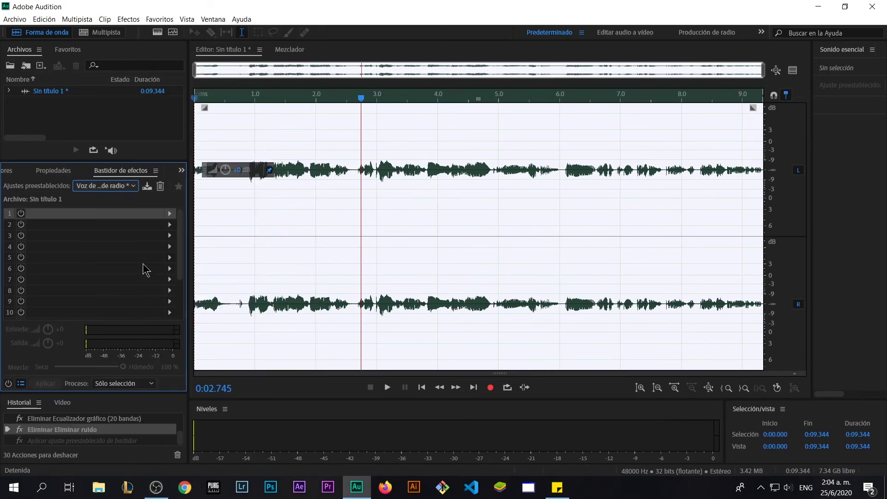
Step: Load the rack preset dsad, apply it to the whole clip and play part of the result
{"action": "left_click", "coordinate": [137, 189]}
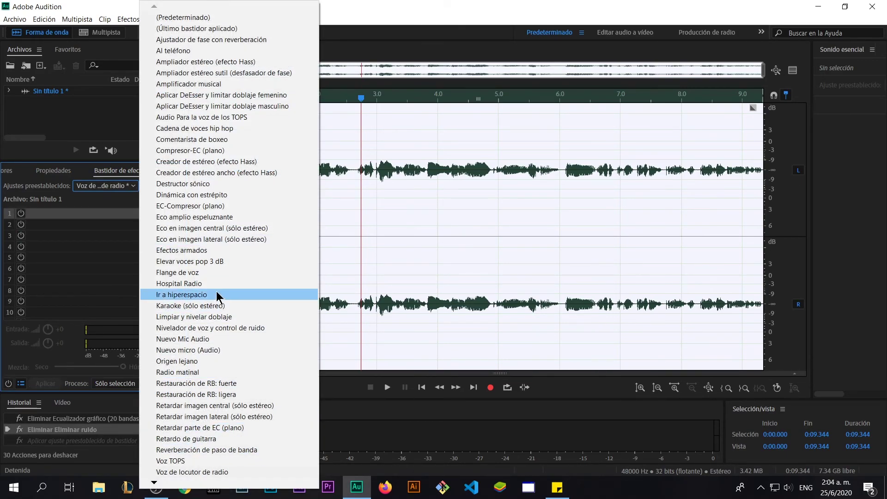
{"action": "scroll", "coordinate": [159, 478], "scroll_direction": "down", "scroll_amount": 1}
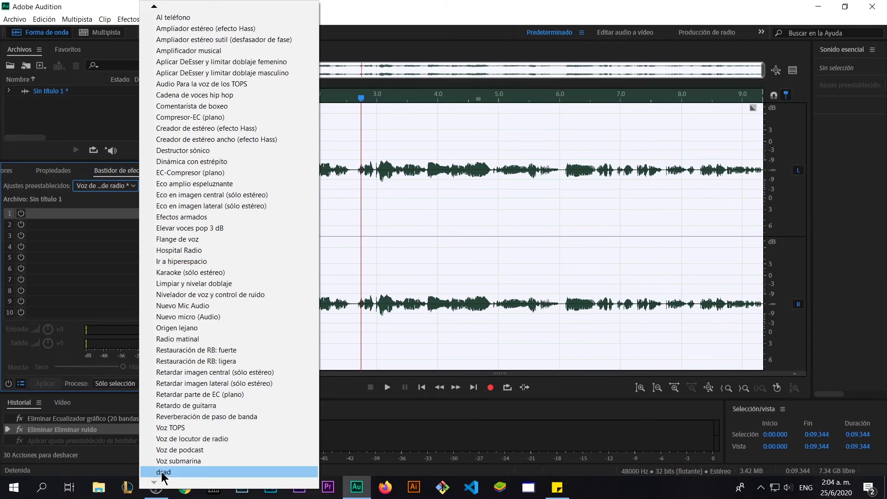
{"action": "left_click", "coordinate": [163, 472]}
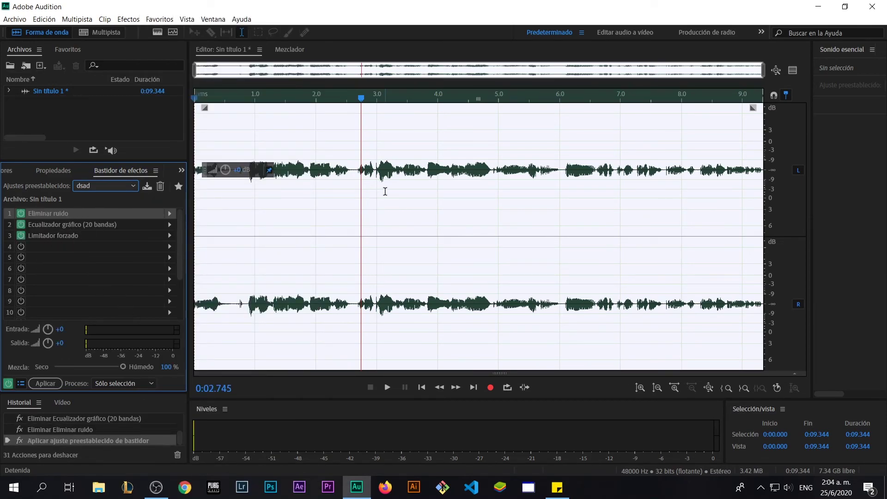
{"action": "left_click", "coordinate": [46, 383]}
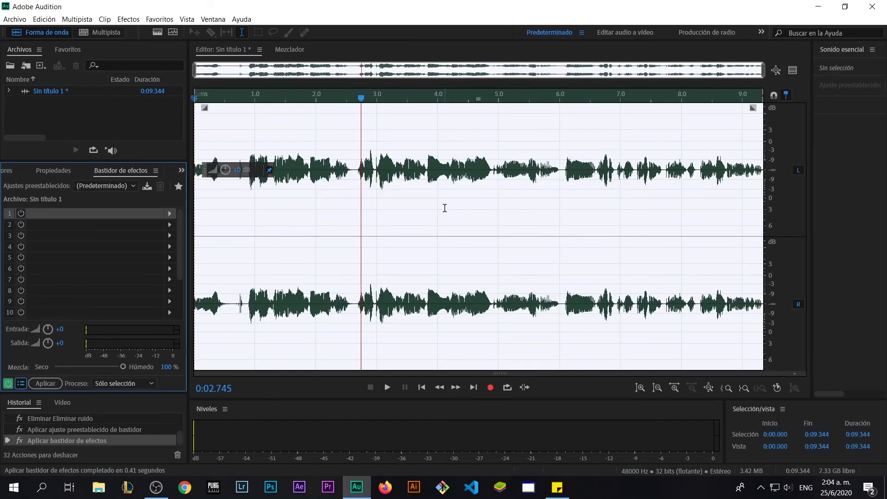
{"action": "key", "text": "space"}
{"action": "key", "text": "space"}
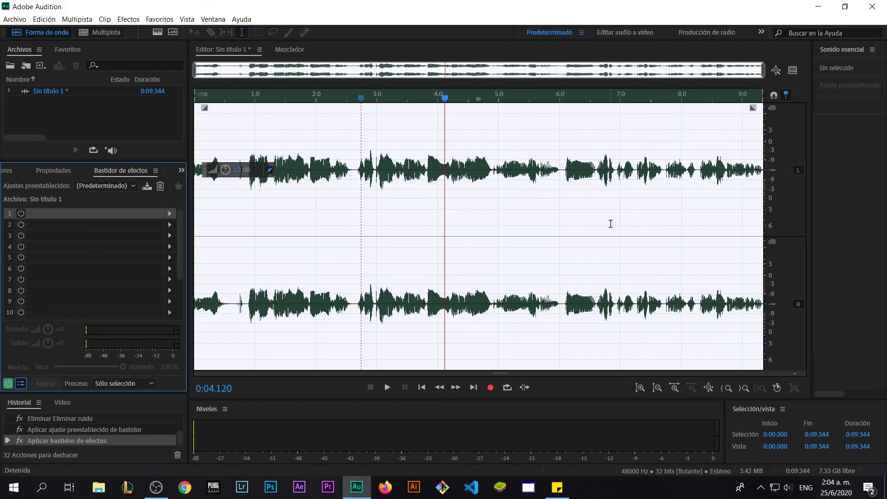
Step: Delete all the audio of the processed clip and close Adobe Audition
{"action": "key", "text": "Delete"}
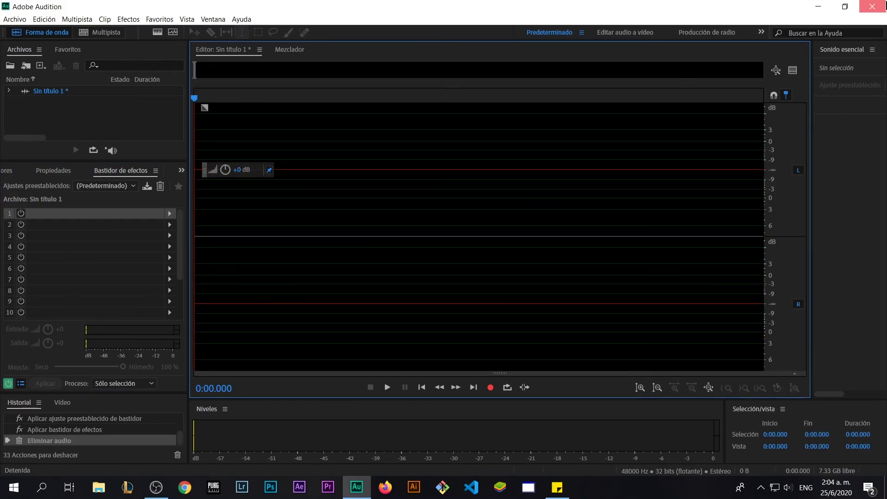
{"action": "left_click", "coordinate": [872, 7]}
{"action": "left_click", "coordinate": [454, 259]}
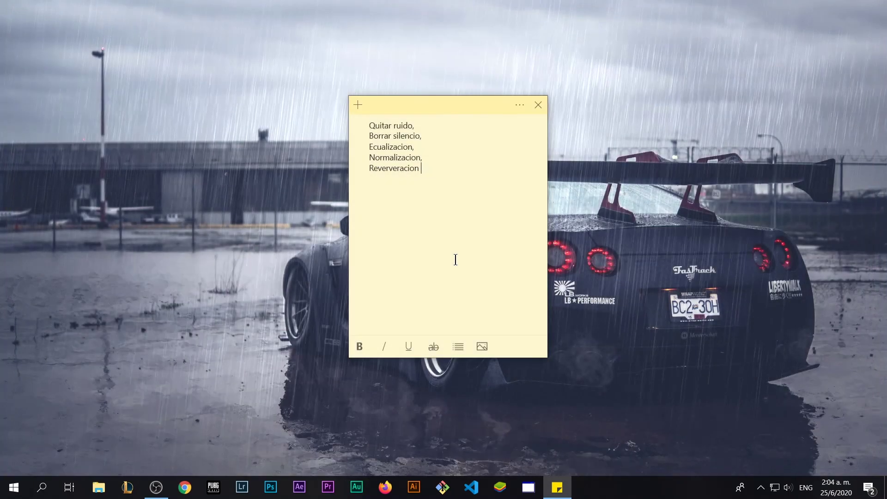